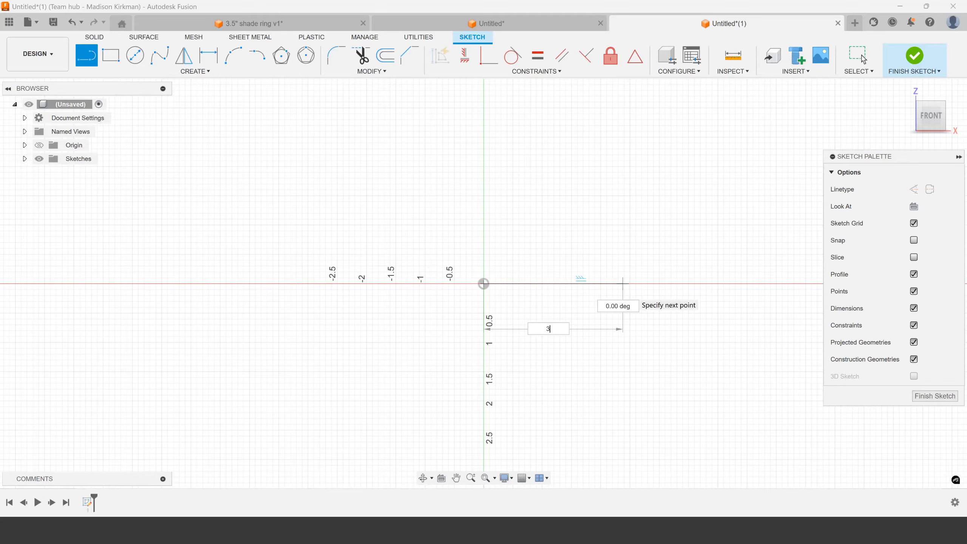
Sketch a horizontal line from the origin along the positive X axis with length 3.5/2 and make it a construction line
key("Tab")
key("Tab")
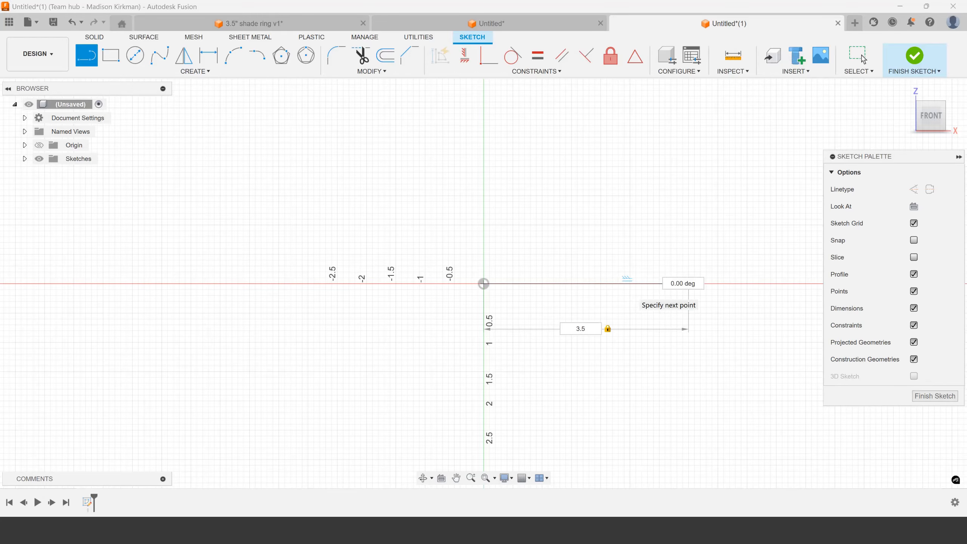
type("2")
key("Return")
key("Escape")
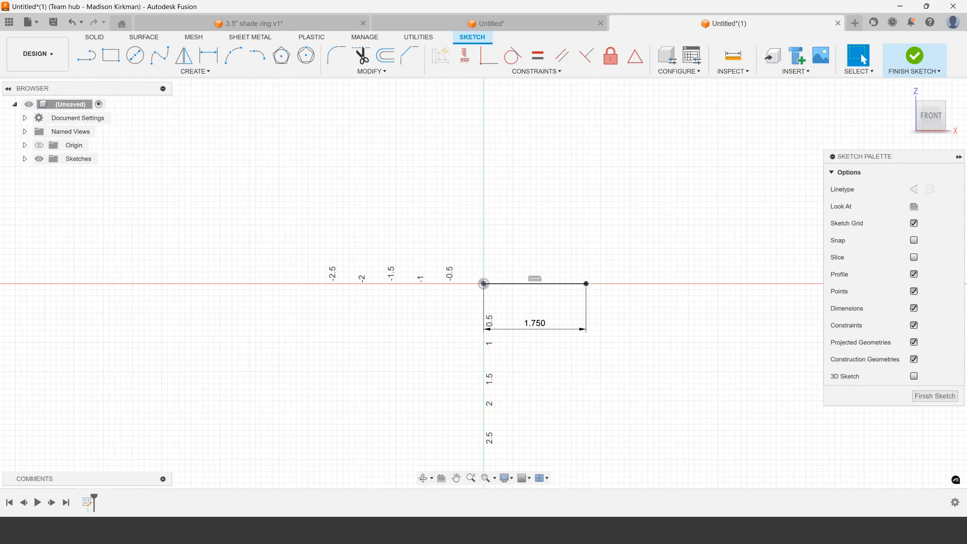
scroll(595, 289, "up", 3)
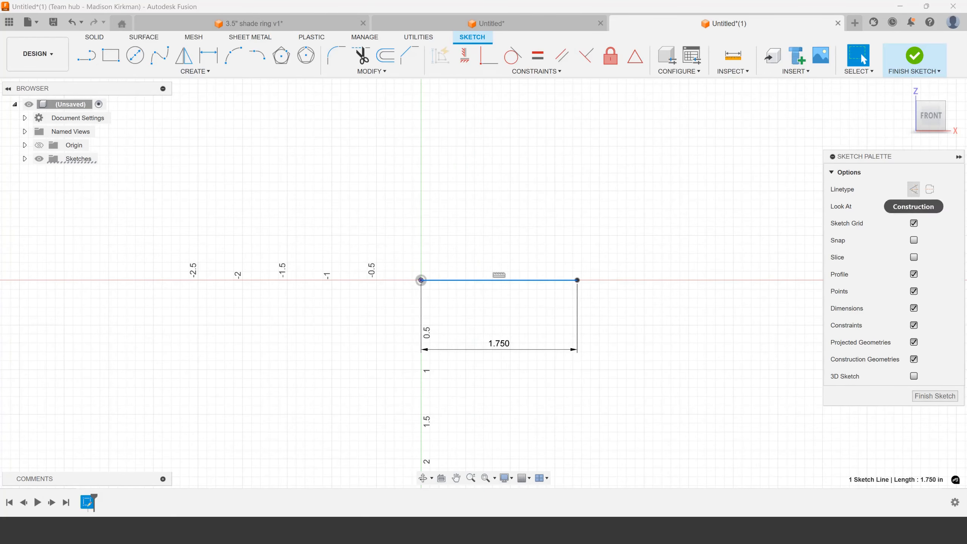
left_click(914, 190)
Sketch a vertical line 1/7 long upward from the horizontal line near its outer end and make it a construction line
scroll(618, 313, "up", 2)
scroll(566, 254, "up", 5)
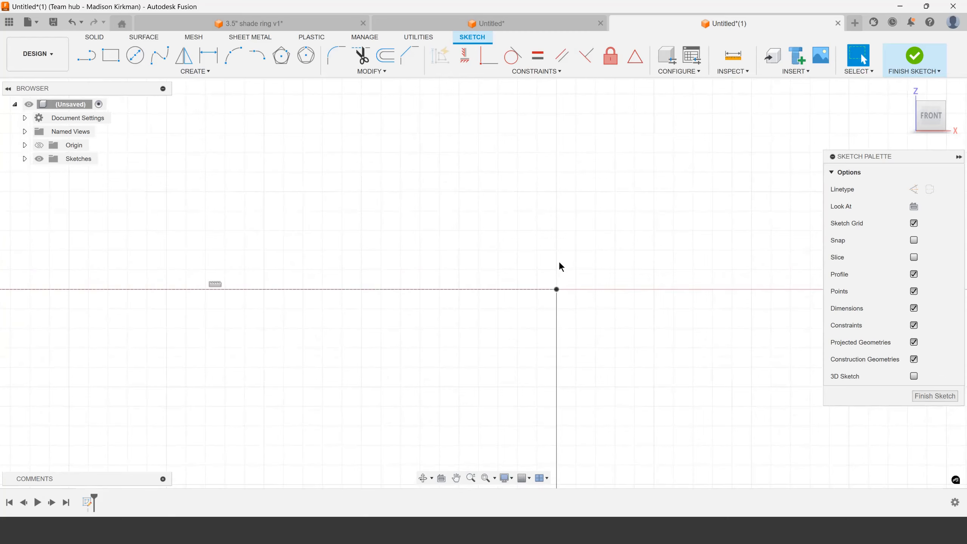
key("l")
scroll(533, 290, "up", 1)
left_click(530, 290)
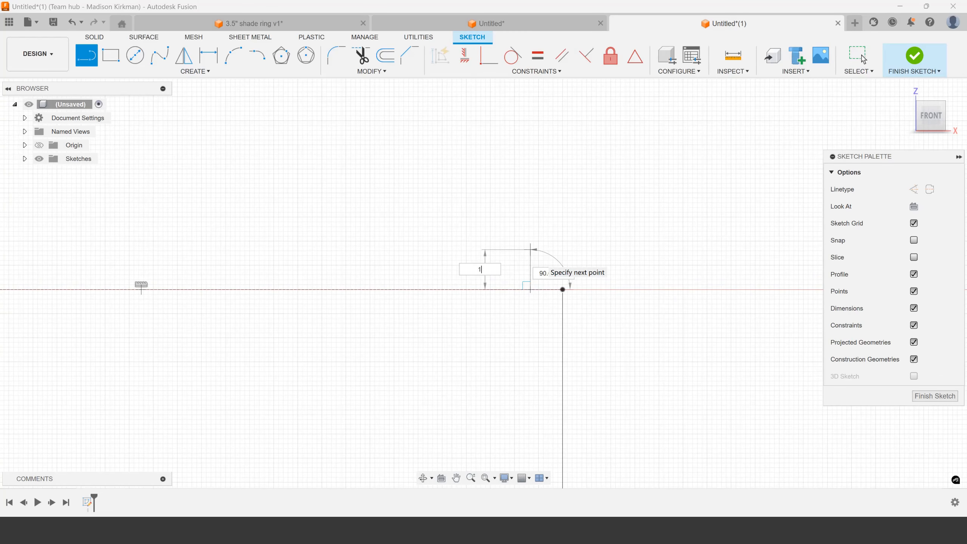
type("1")
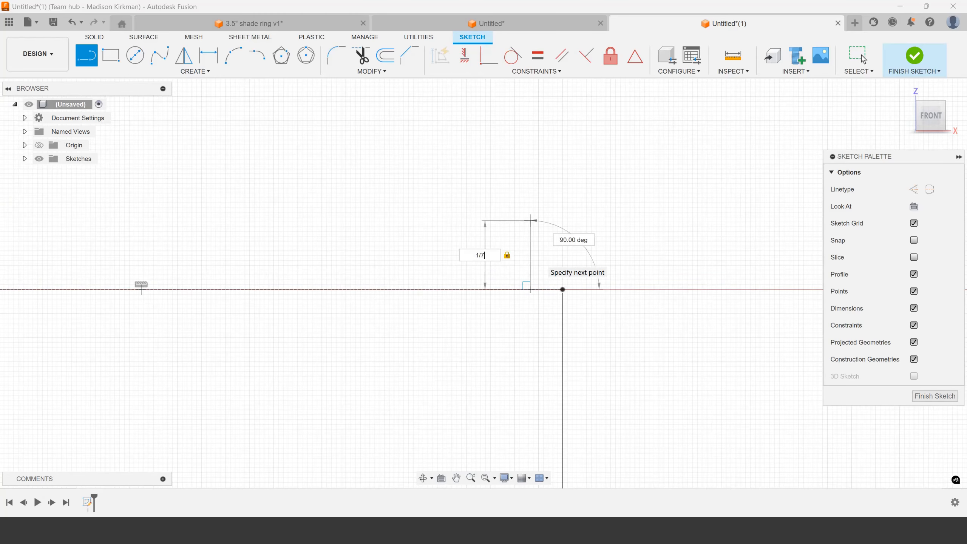
left_click(862, 57)
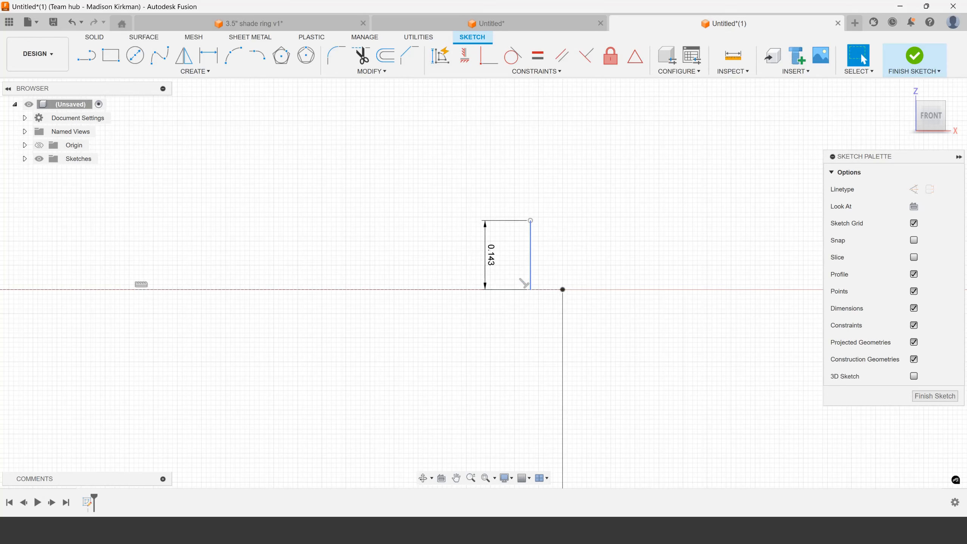
left_click(532, 258)
left_click(914, 190)
scroll(551, 287, "up", 2)
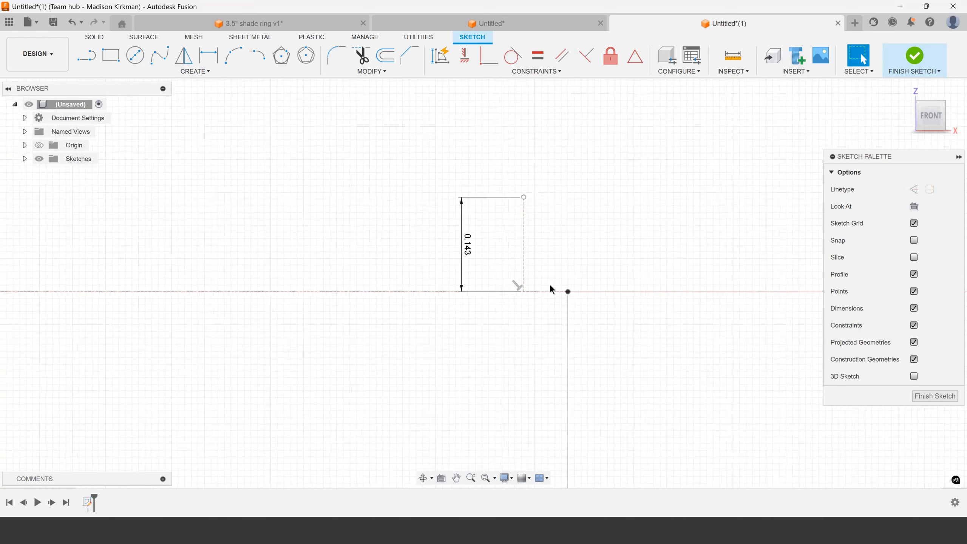
left_click(543, 272)
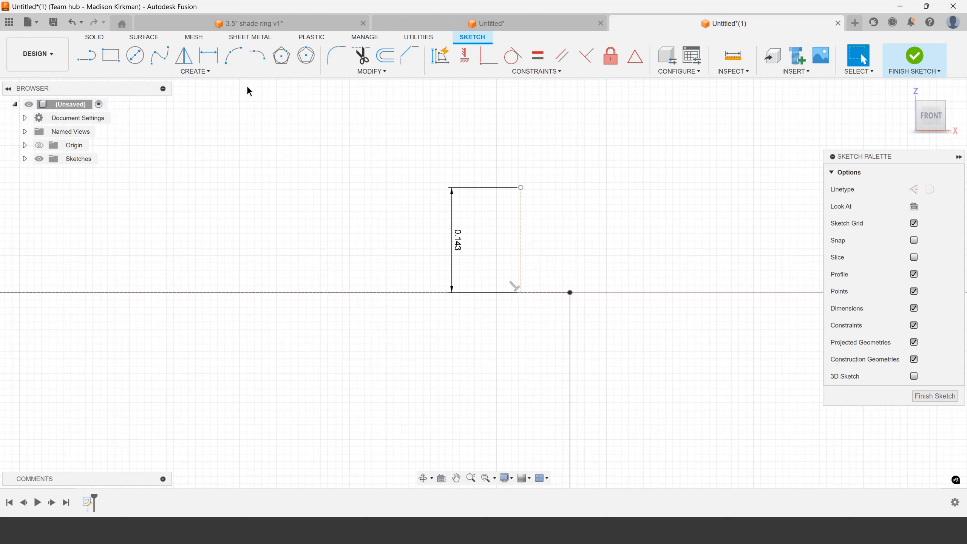
left_click(233, 55)
scroll(556, 228, "up", 2)
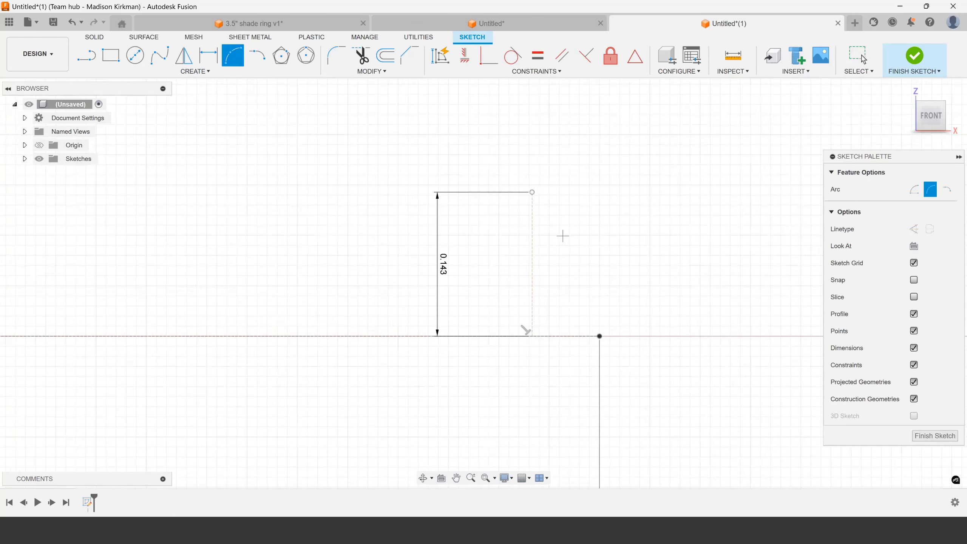
Sketch a horizontal construction line about 0.049 in long outward from the midpoint of the vertical construction line
key("l")
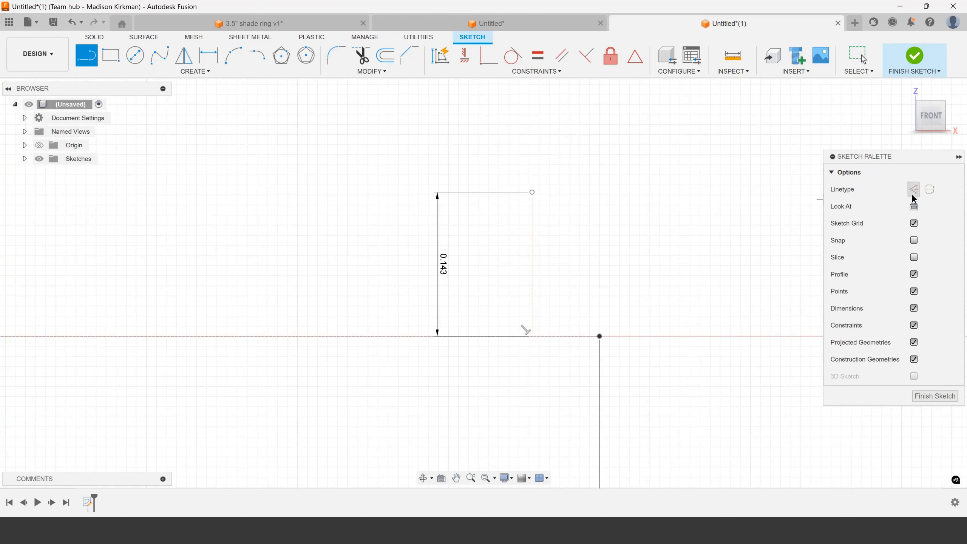
left_click(914, 194)
left_click(532, 263)
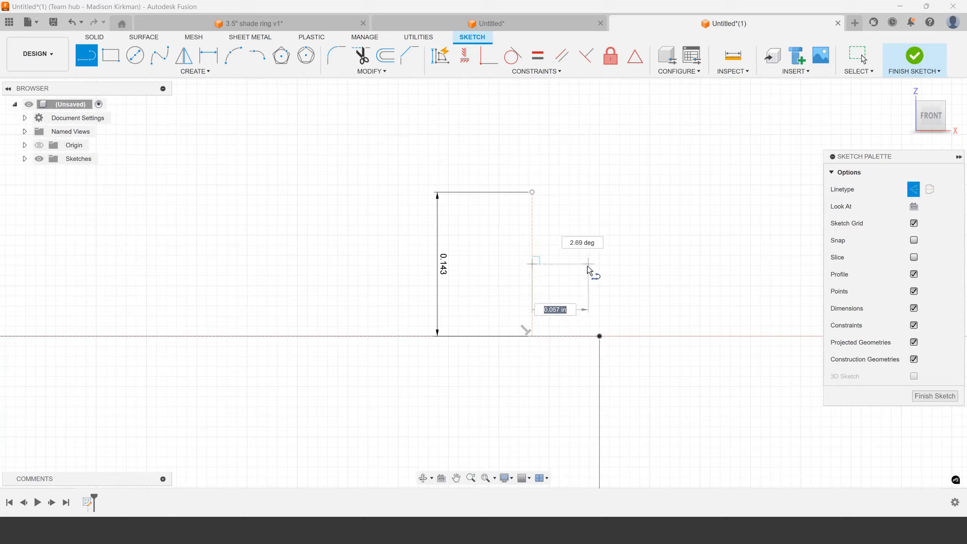
left_click(582, 264)
Dimension the short horizontal construction line to .035 and place the dimension below the X axis
key("d")
left_click(556, 264)
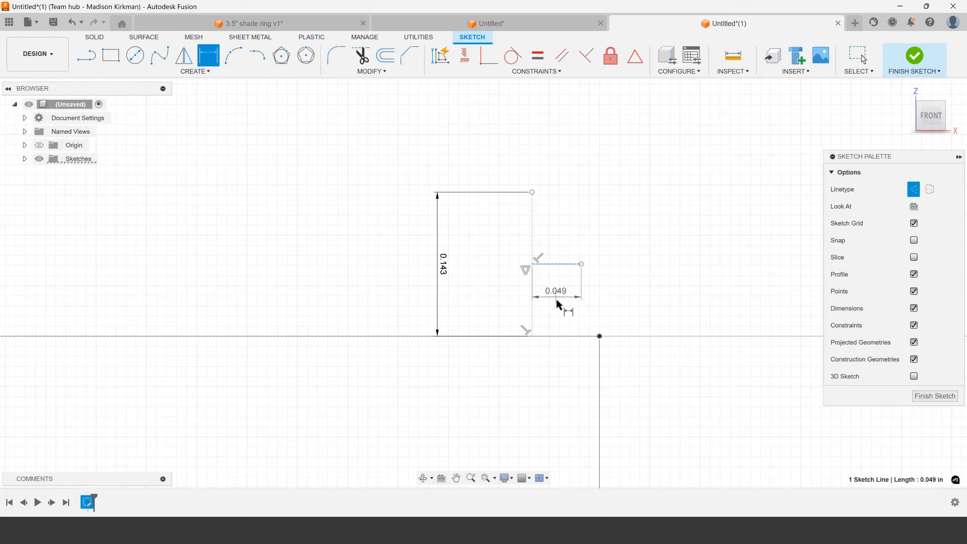
left_click(567, 304)
key("BackSpace")
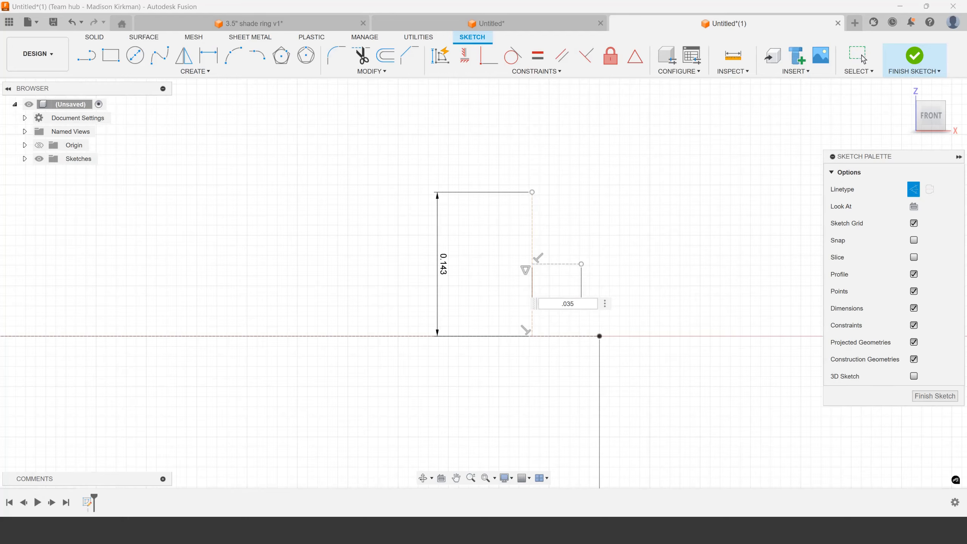
key("Return")
left_click_drag(538, 305, 535, 367)
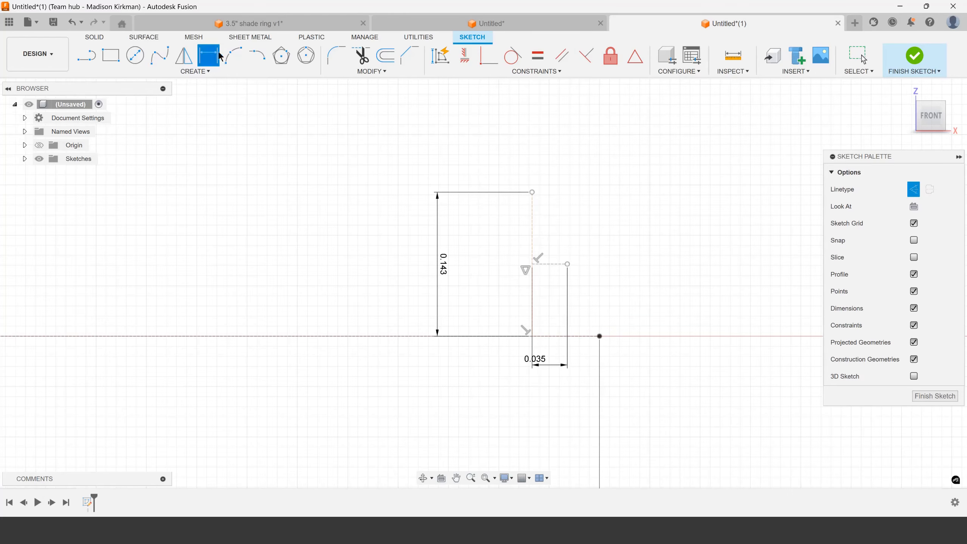
left_click(257, 55)
left_click(532, 192)
scroll(547, 239, "up", 3)
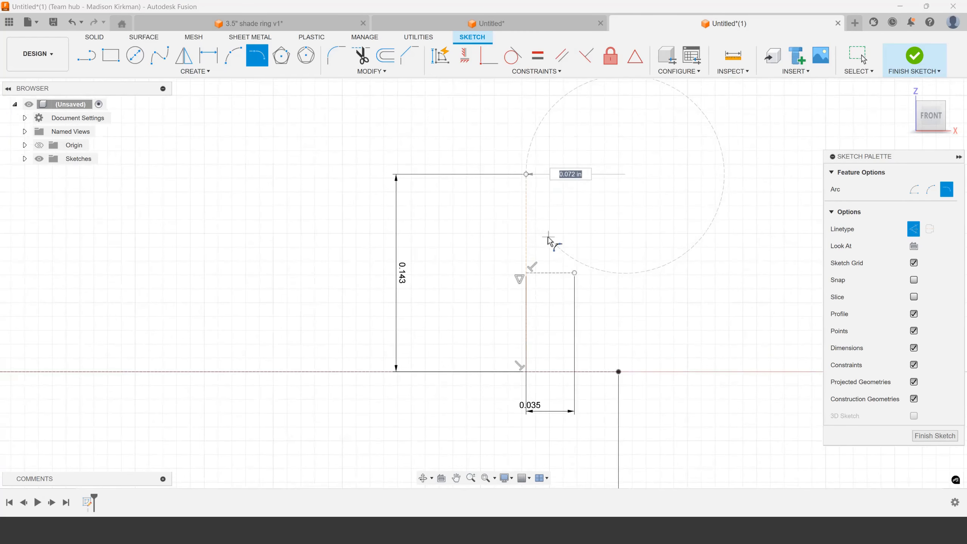
key("Escape")
Extend the vertical construction line with one collinear construction line up from its upper end and another down from its lower end
key("l")
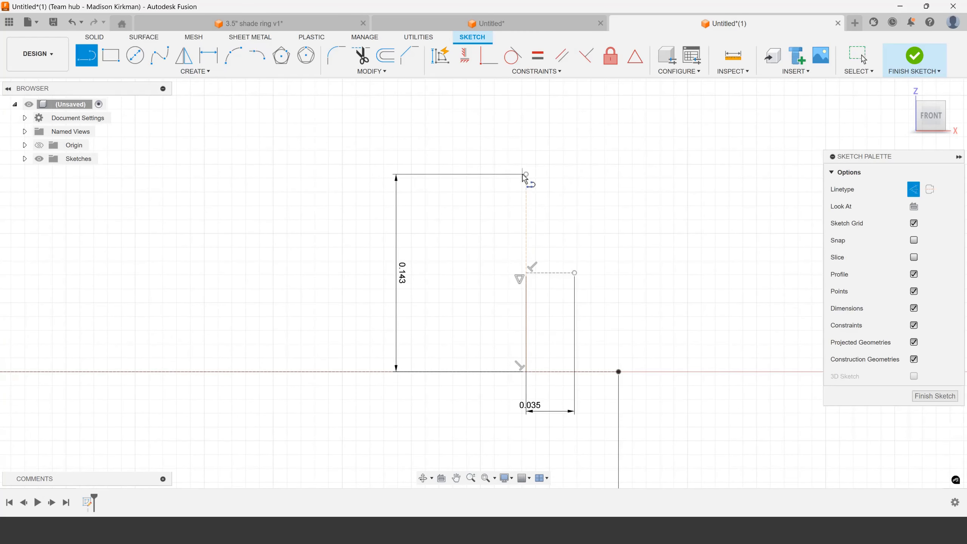
left_click(526, 174)
left_click(527, 132)
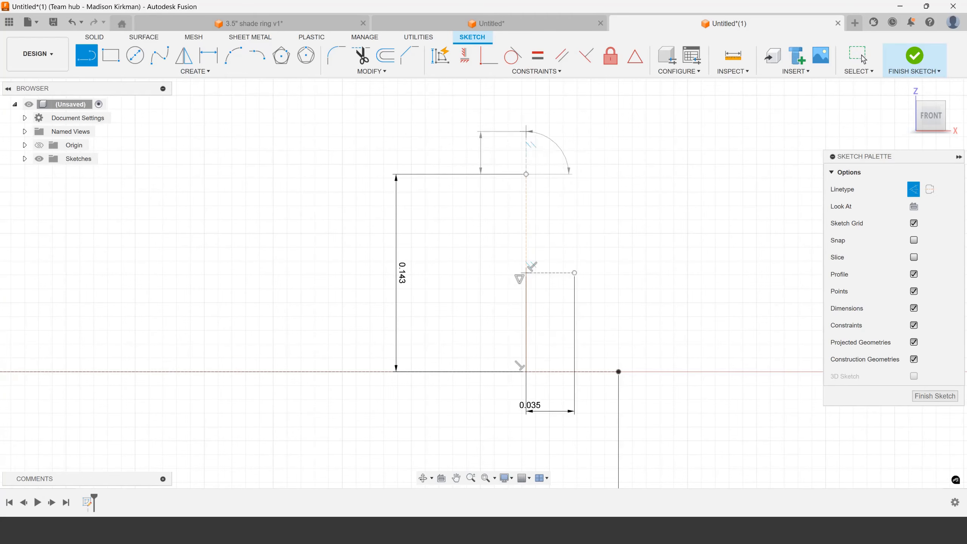
key("Escape")
key("l")
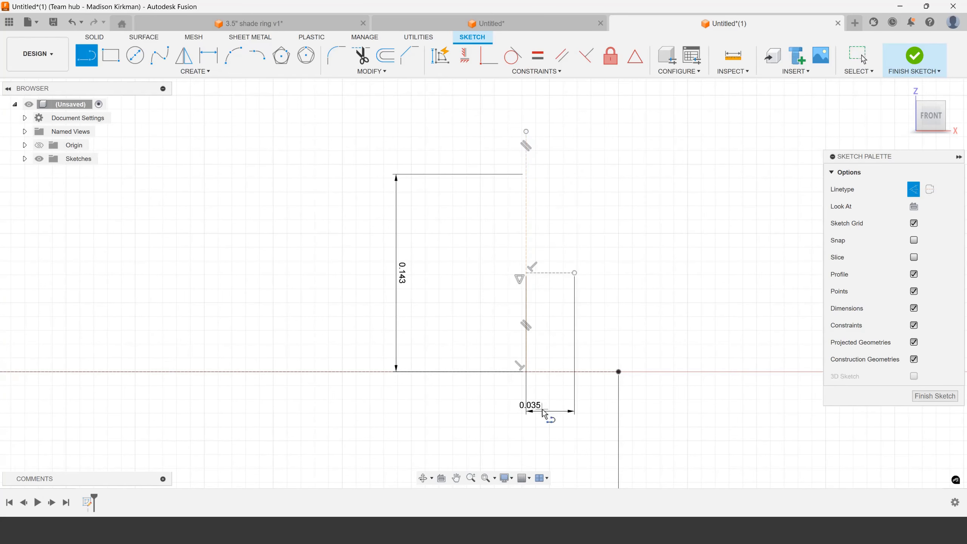
left_click(526, 373)
left_click(526, 440)
key("Escape")
Dimension the lower and upper extension lines, linking each length to the dimension of the middle vertical line
left_click(525, 429)
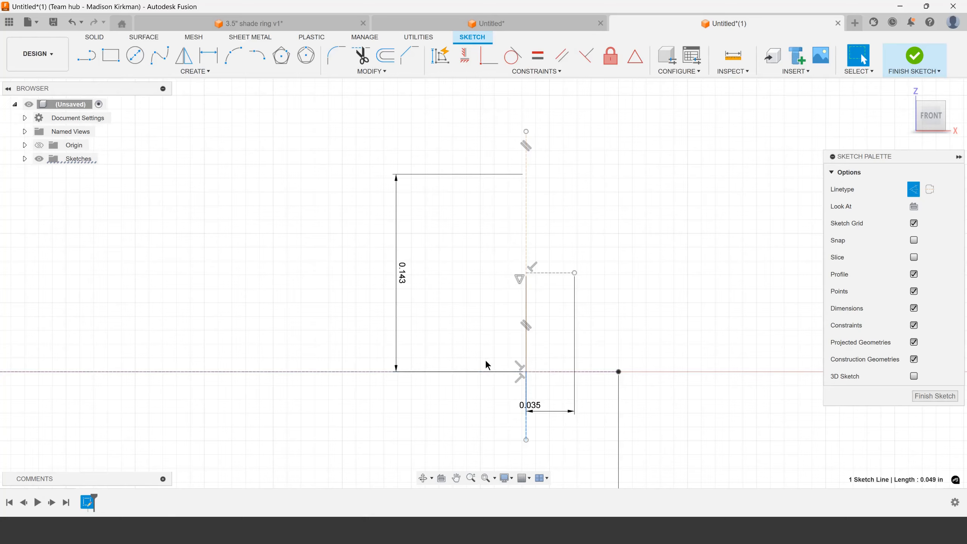
key("d")
left_click(464, 410)
left_click(402, 269)
key("Return")
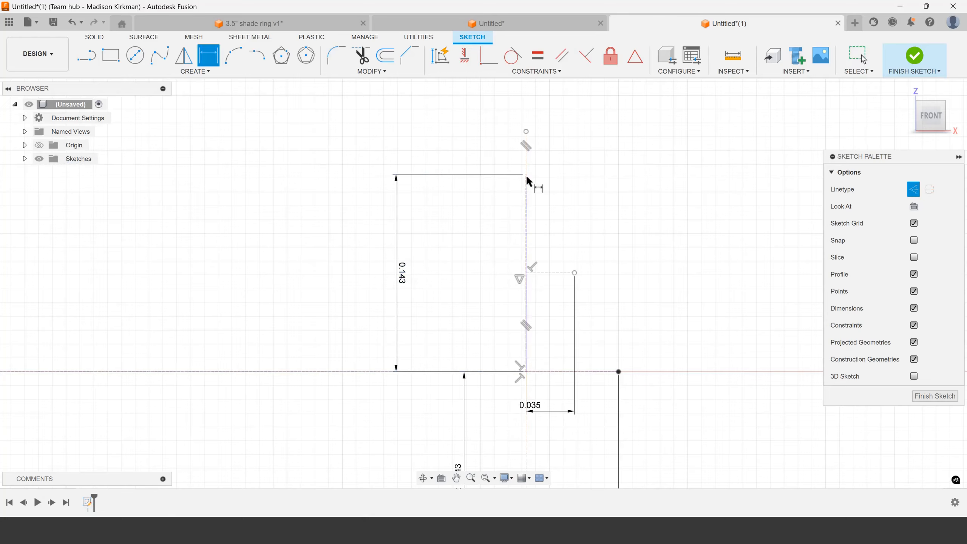
left_click(525, 164)
left_click(448, 156)
left_click(402, 272)
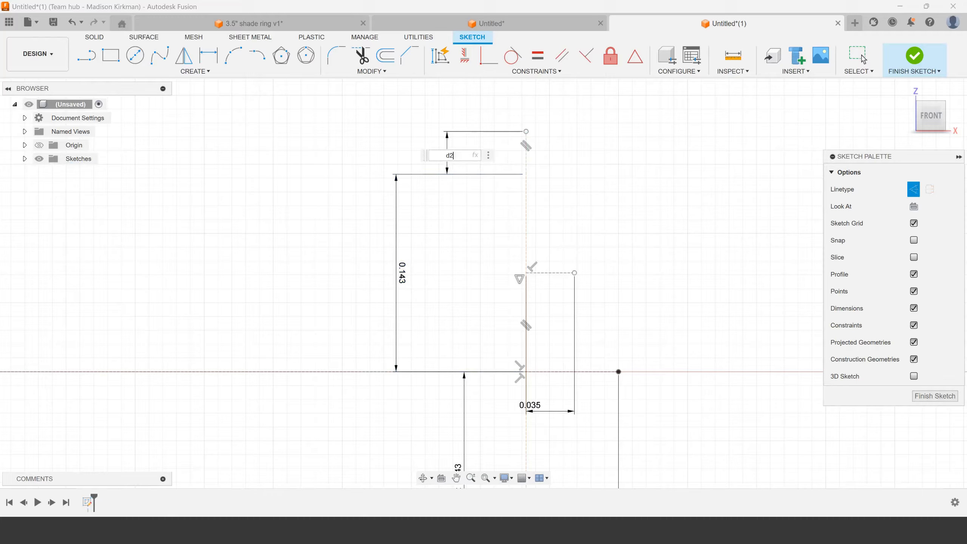
key("Return")
Sketch a tangent arc with a radius of about 0.056 in from the middle vertical line's lower end and switch it to solid linetype
scroll(476, 272, "down", 3)
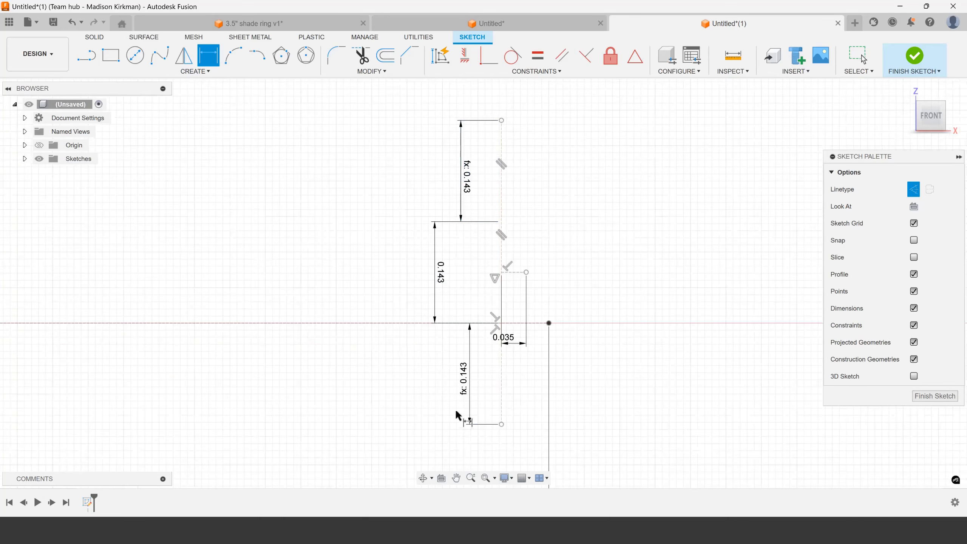
scroll(497, 289, "up", 3)
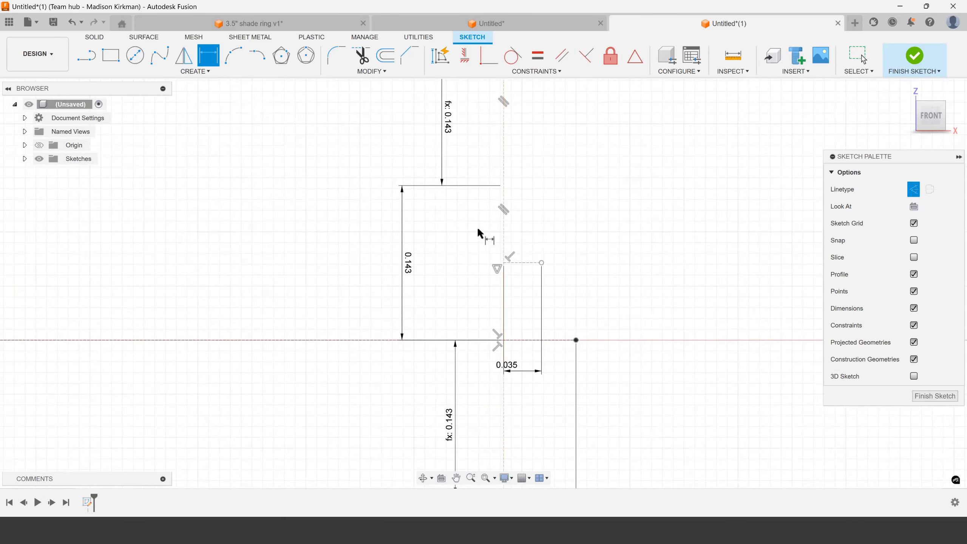
left_click(257, 55)
scroll(504, 339, "up", 2)
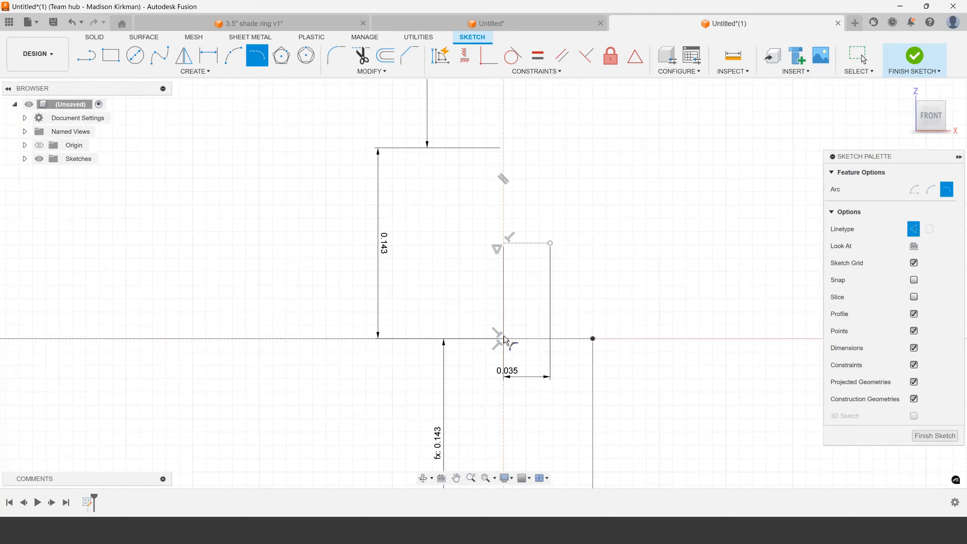
left_click(504, 338)
left_click(525, 286)
key("Escape")
left_click(514, 303)
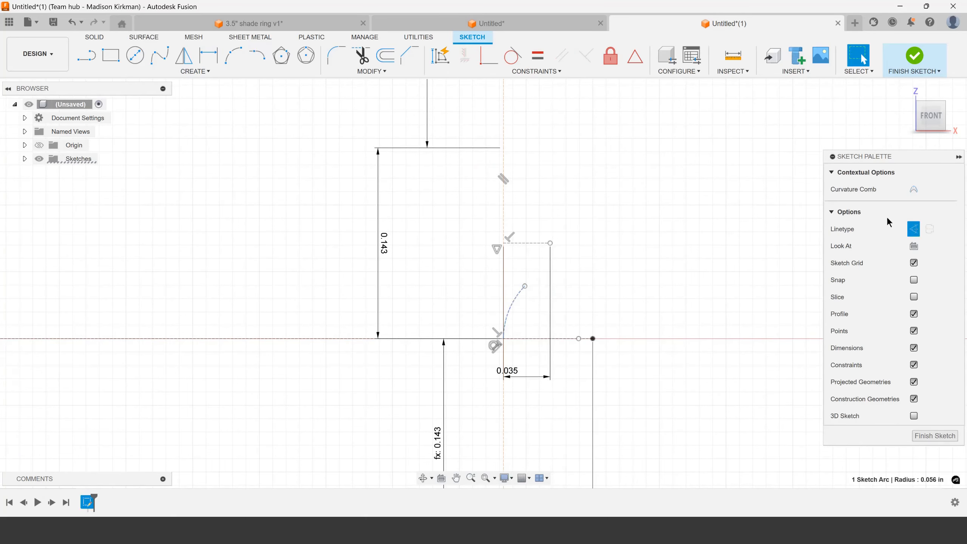
left_click(913, 229)
Sketch a second tangent arc from the first arc's end to the tip of the short horizontal line and make it solid
left_click(257, 55)
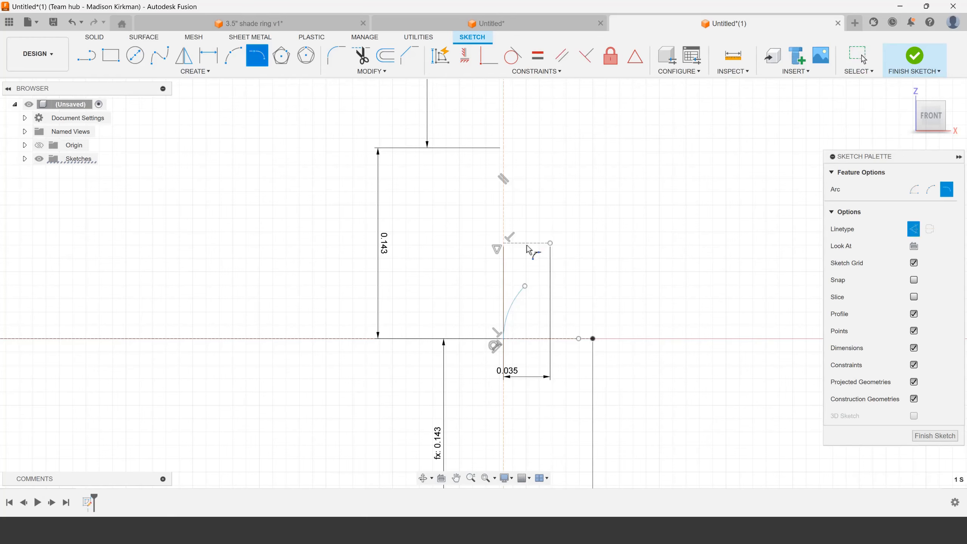
left_click(524, 286)
left_click(550, 244)
key("Escape")
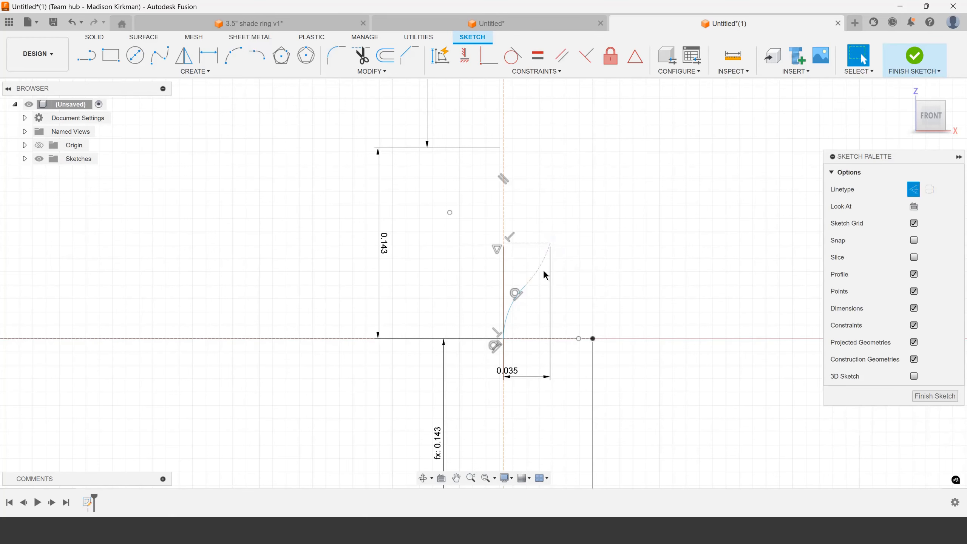
left_click(541, 275)
left_click(914, 229)
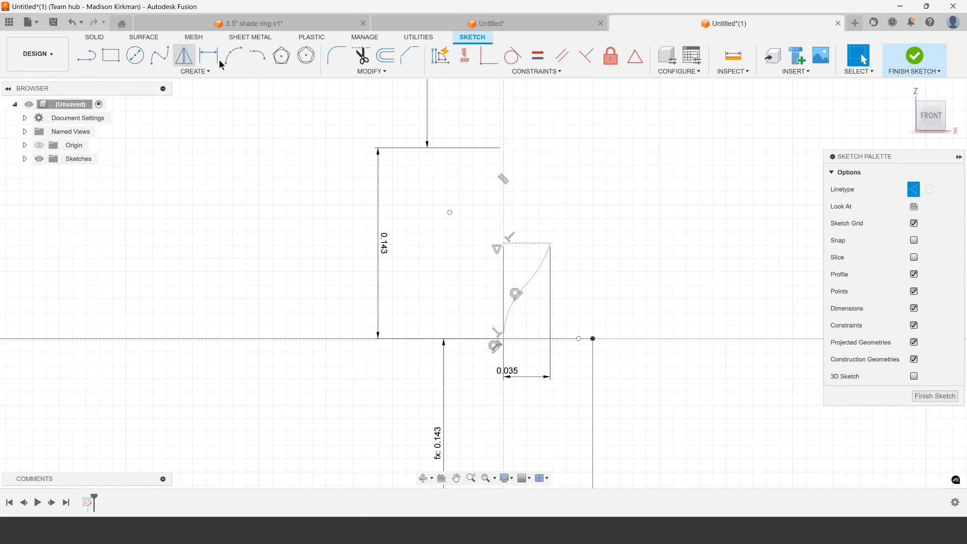
Turn off construction linetype and continue the profile with two solid tangent arcs from the short horizontal line's tip to the middle vertical line's upper end
left_click(257, 56)
left_click(914, 228)
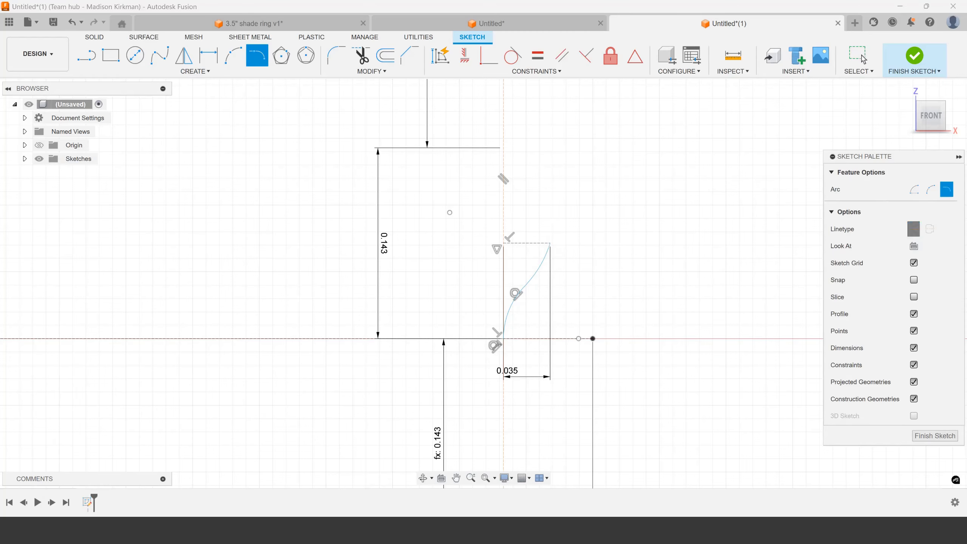
left_click(550, 244)
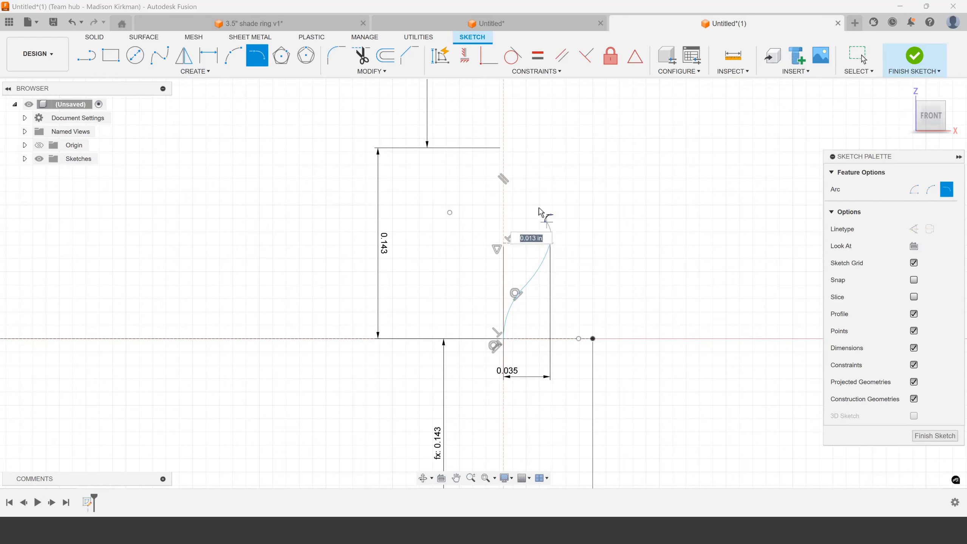
left_click(503, 148)
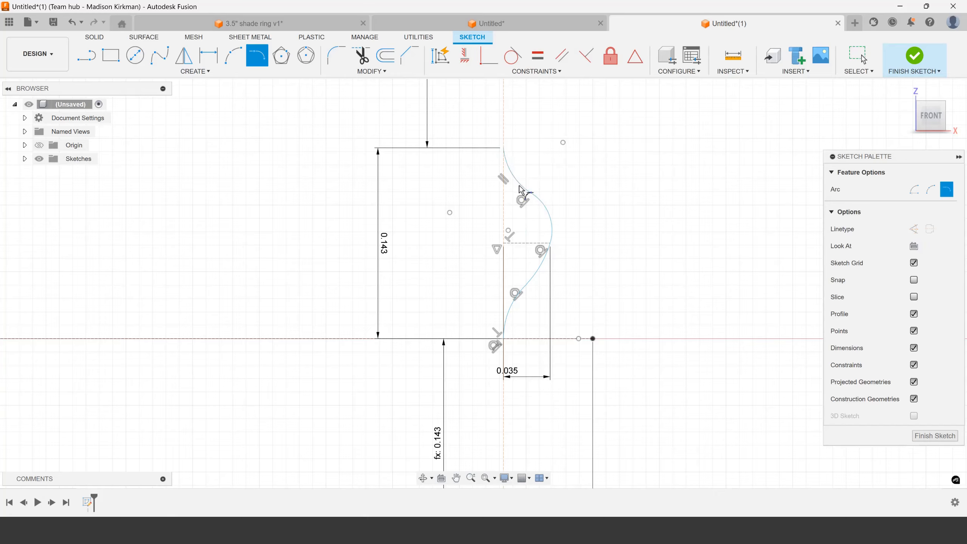
left_click(551, 238)
key("Escape")
Apply a tangent constraint between the uppermost arc and the upper vertical extension line
scroll(551, 248, "up", 2)
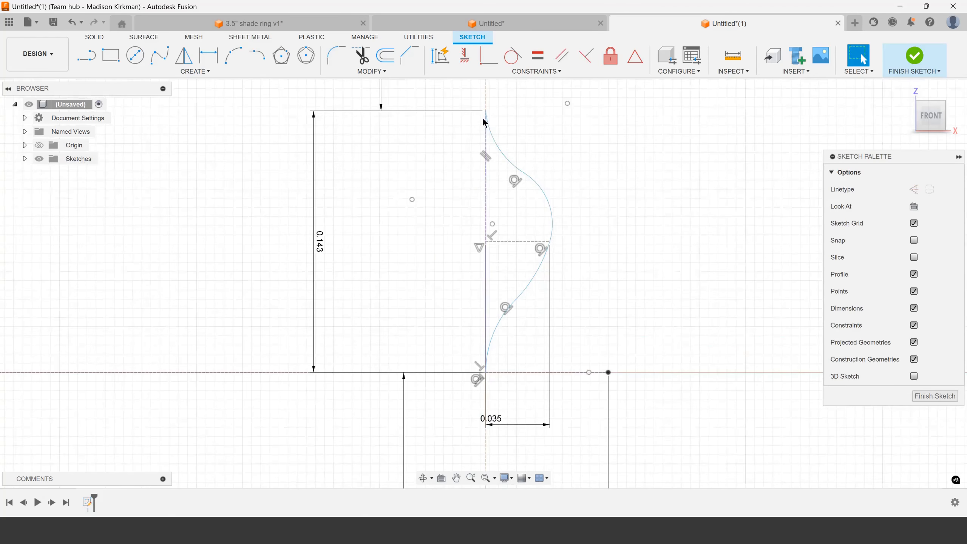
left_click(514, 55)
left_click(506, 158)
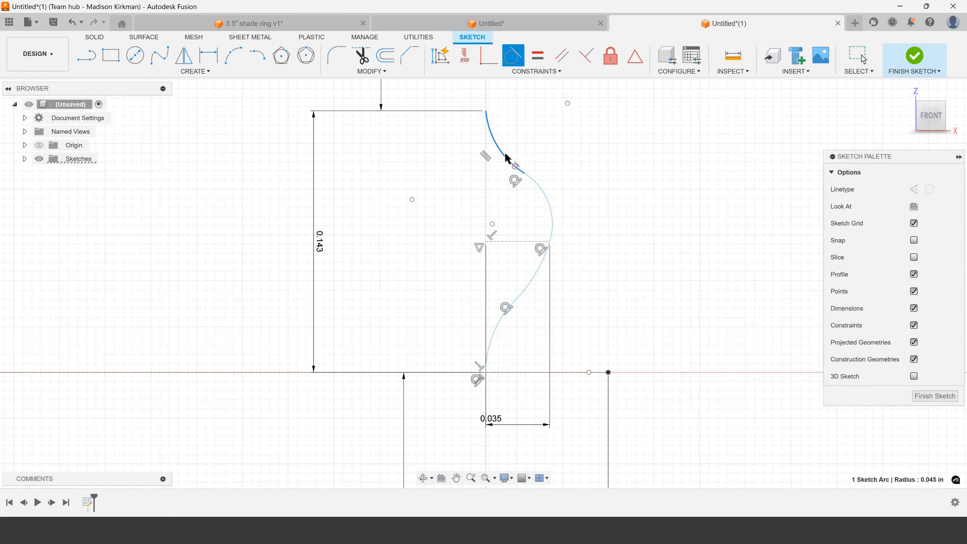
left_click(489, 95)
scroll(509, 320, "down", 1)
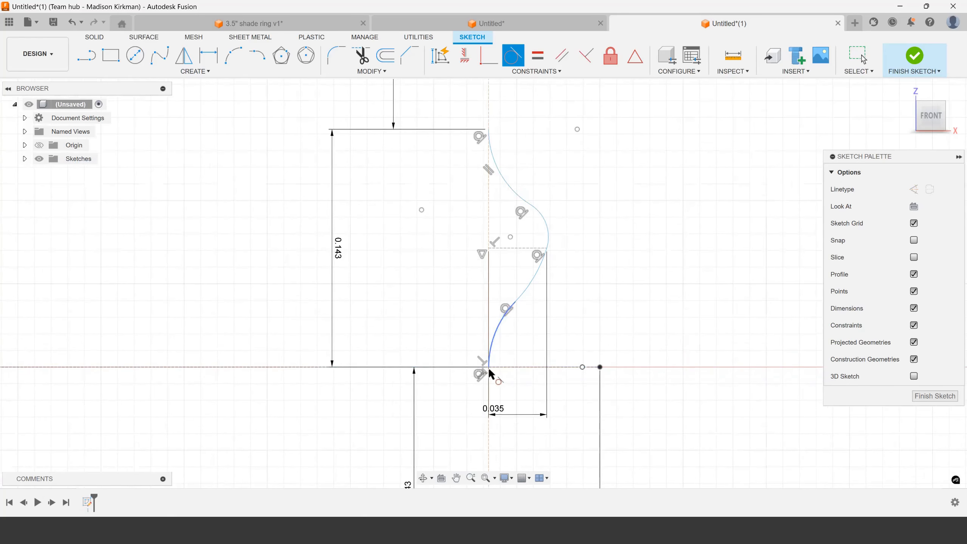
Dimension the horizontal distance from the lower two arcs' junction to the short horizontal line's tip as d3/2
key("Escape")
key("d")
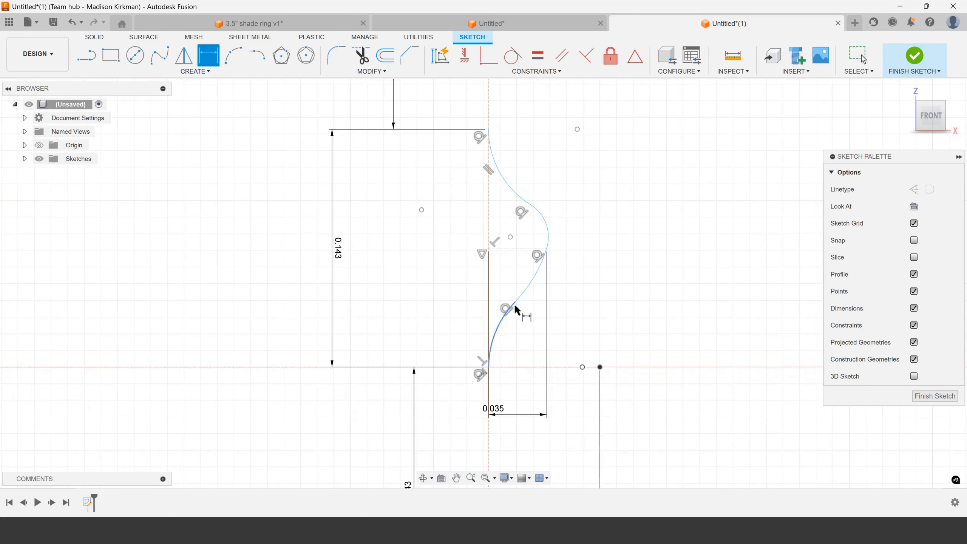
left_click(515, 302)
left_click(547, 250)
left_click(531, 342)
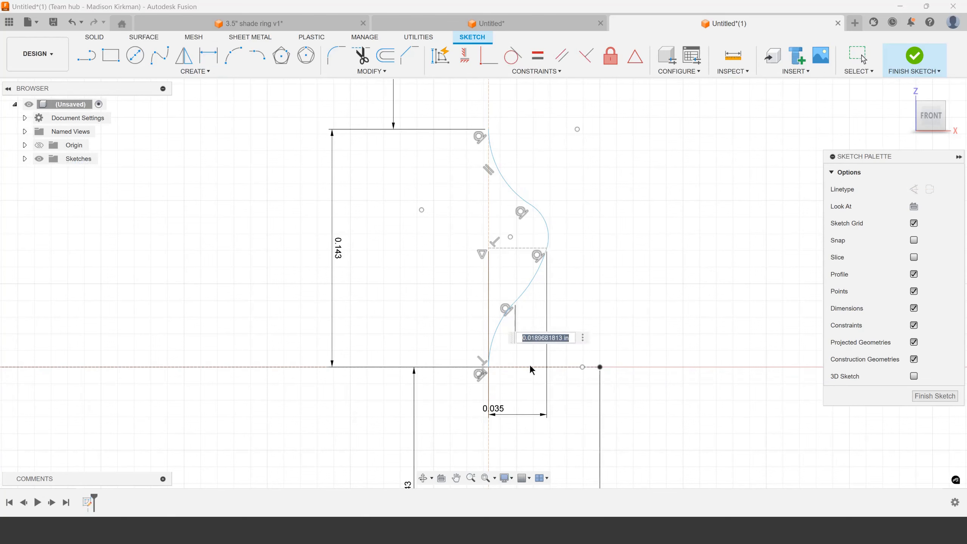
type("d3/2")
key("Return")
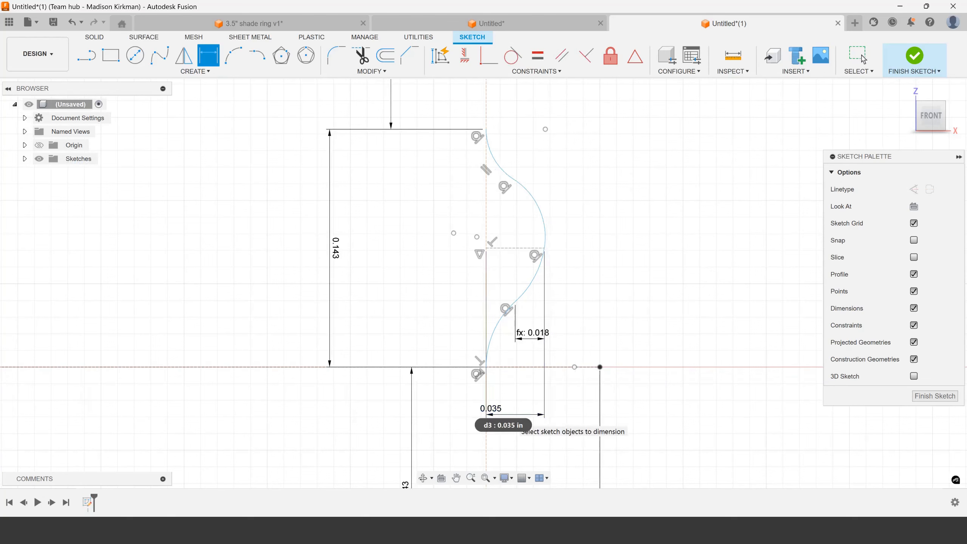
Dimension the horizontal distance from the upper two arcs' junction to the short horizontal line's tip as d3/2
left_click(514, 179)
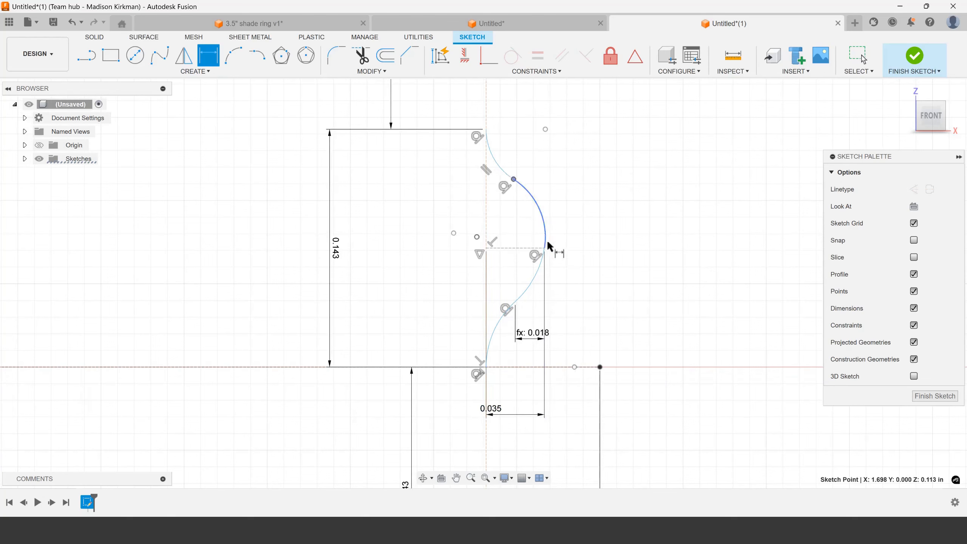
left_click(544, 252)
left_click(541, 163)
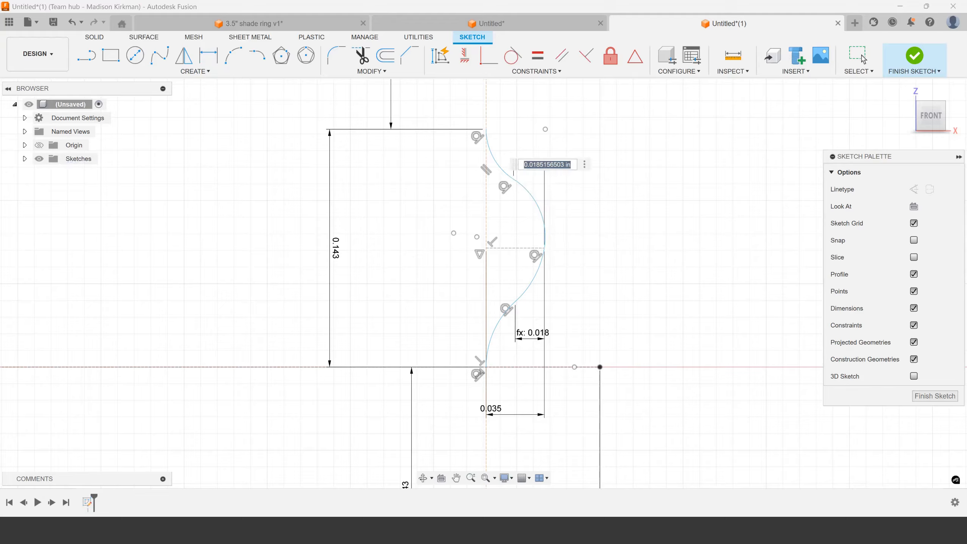
type("d3/2")
key("Return")
key("Escape")
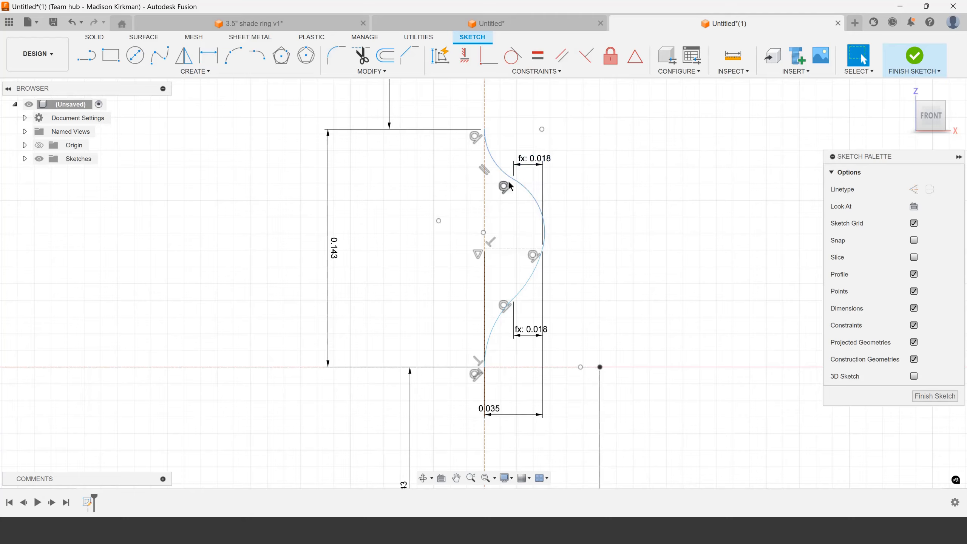
Test the upper arcs' movement and dimension the vertical distance from their junction to the short horizontal line's tip as d2/4
left_click(522, 199)
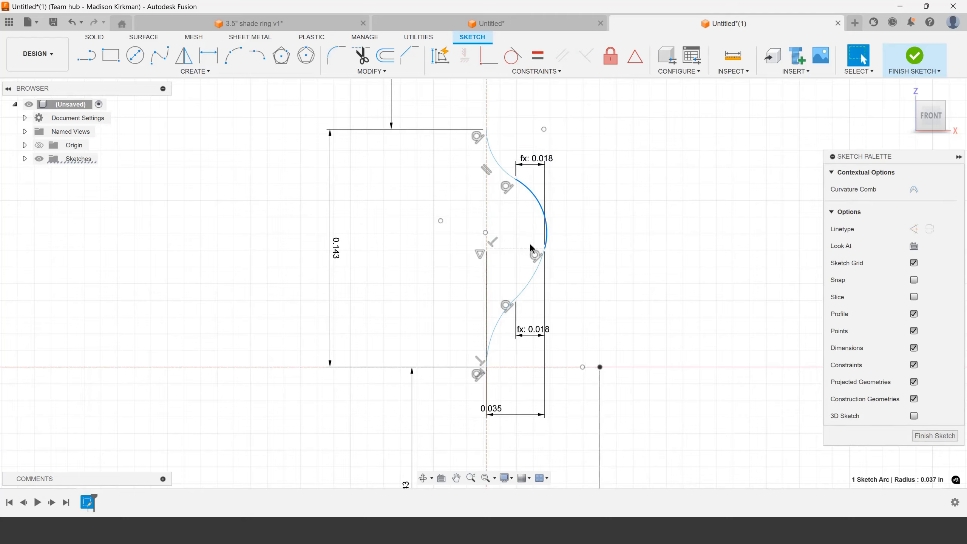
left_click_drag(517, 182, 516, 205)
key("d")
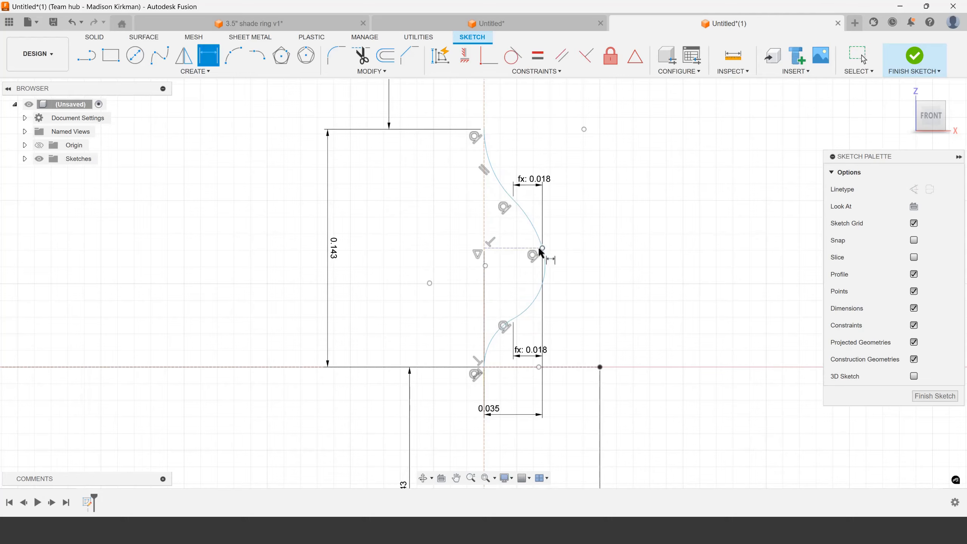
left_click(514, 200)
left_click(579, 258)
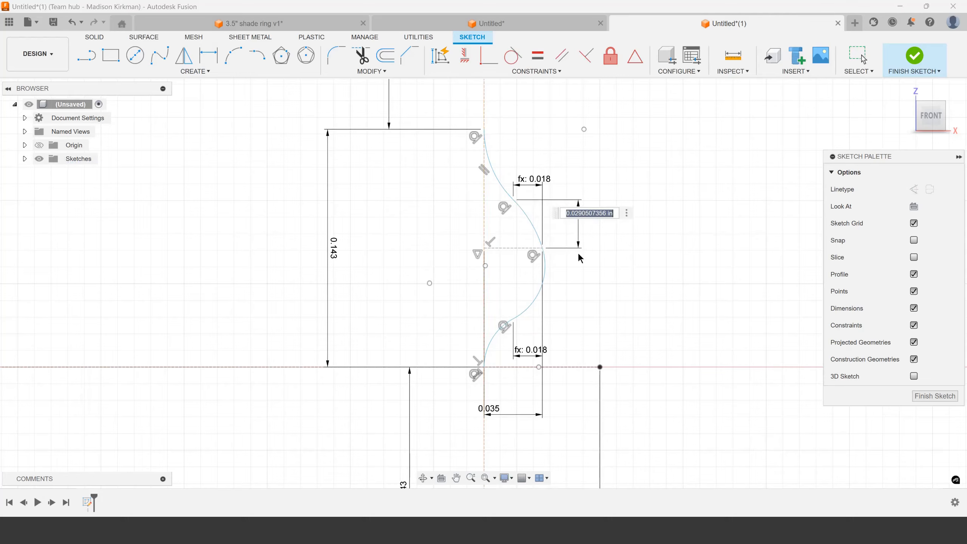
left_click(325, 255)
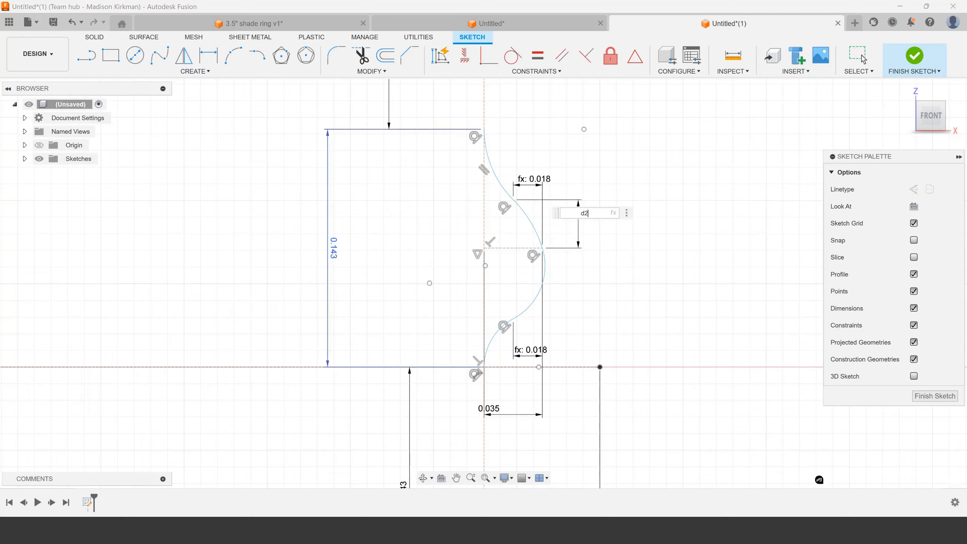
type("/4")
key("Return")
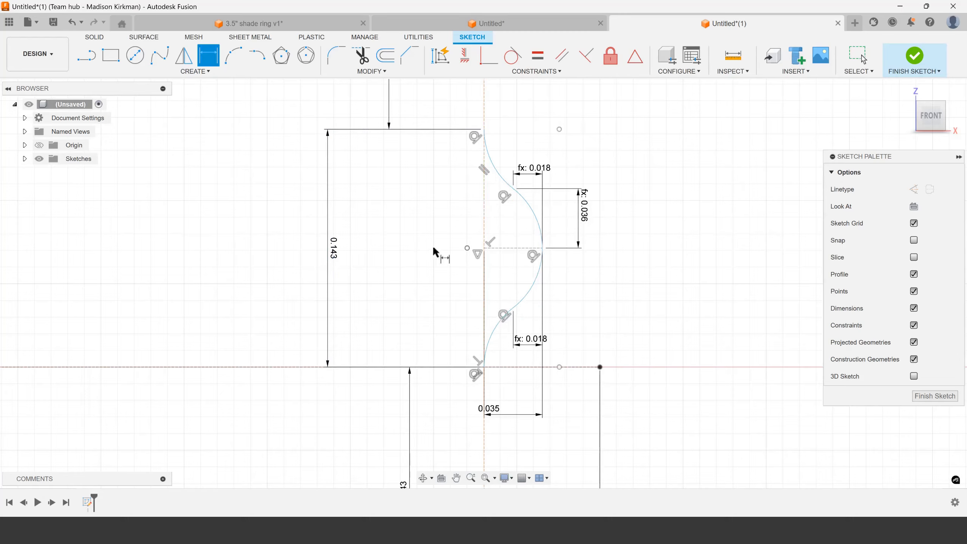
key("Escape")
Examine the profile arcs, the horizontal base line and its length dimension for remaining freedom of movement
left_click(503, 174)
left_click(535, 224)
left_click_drag(541, 278, 529, 293)
scroll(529, 295, "down", 2)
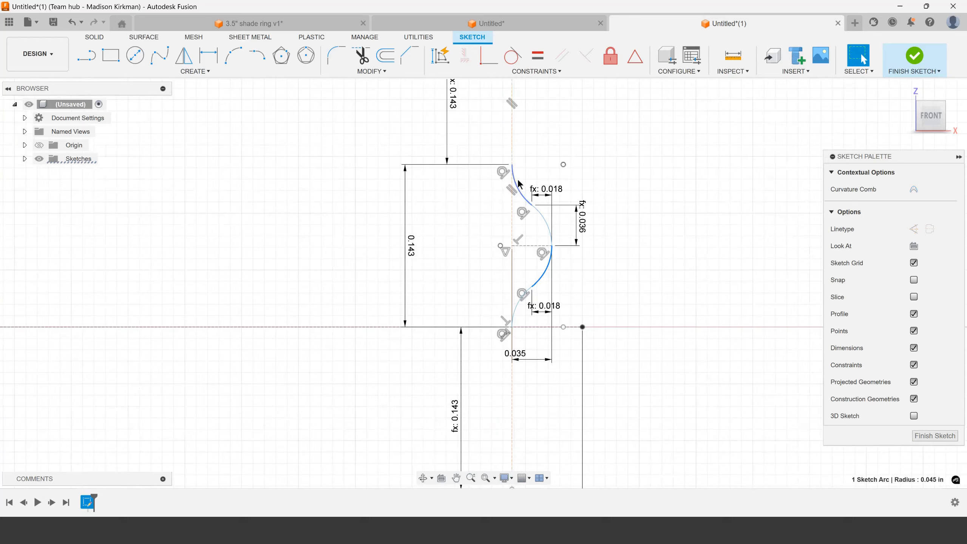
scroll(519, 184, "up", 1)
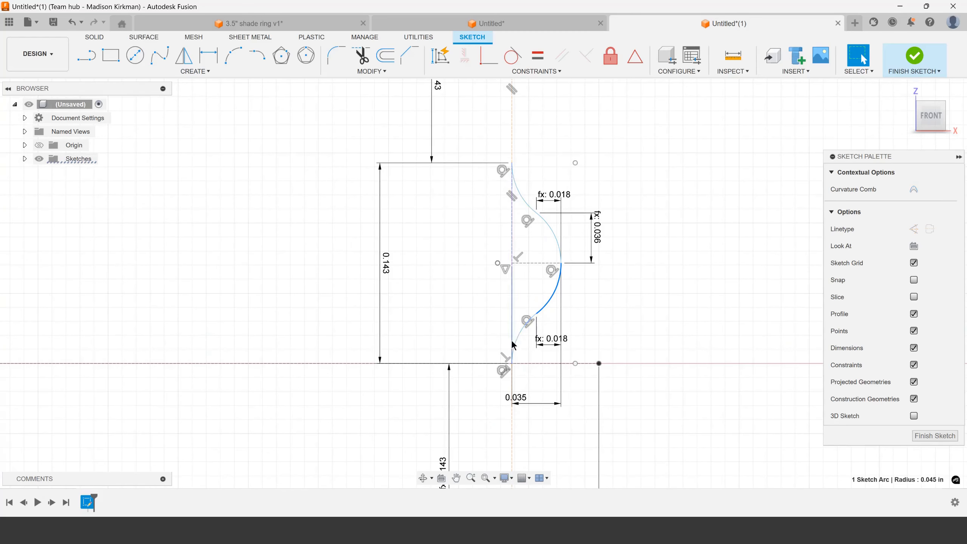
left_click(557, 315)
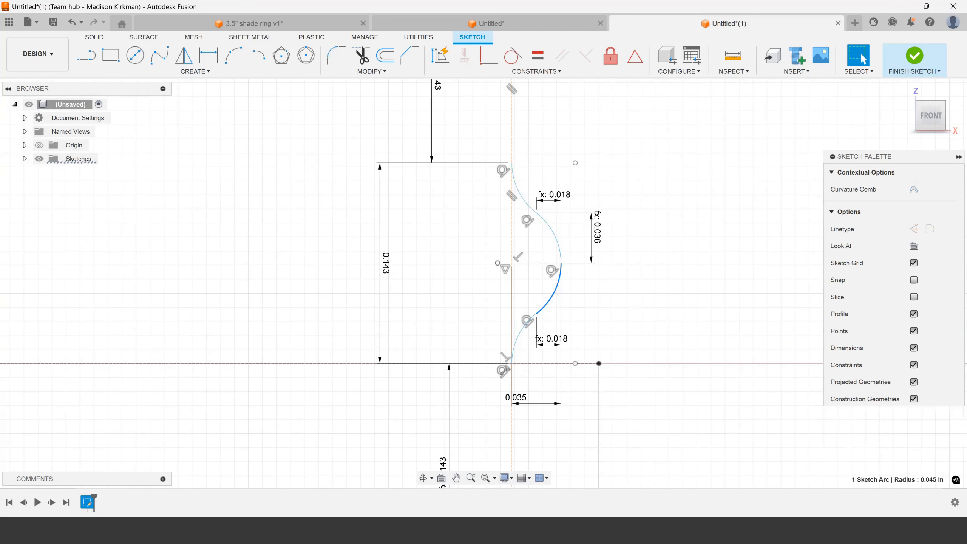
scroll(561, 303, "up", 2)
scroll(469, 272, "down", 3)
left_click_drag(535, 264, 565, 320)
scroll(562, 274, "down", 5)
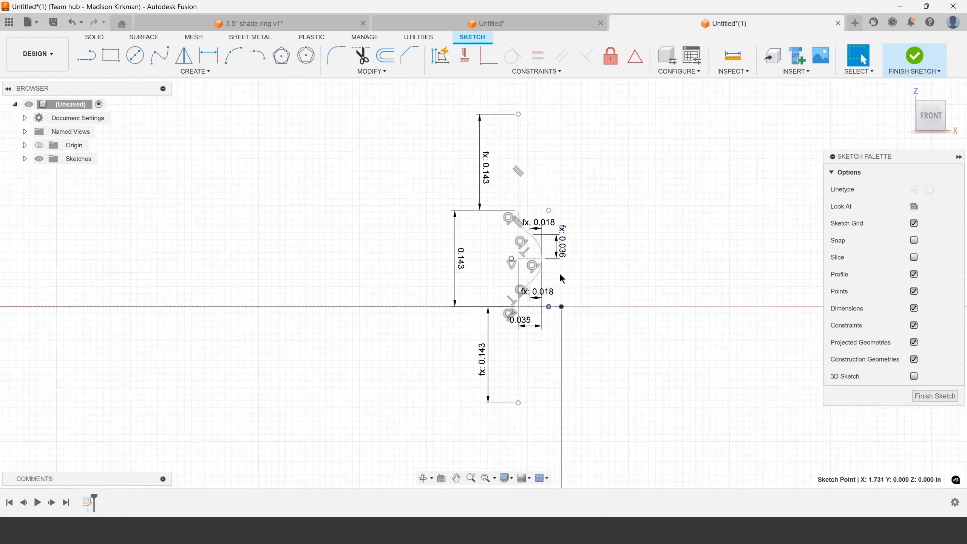
scroll(514, 446, "up", 2)
left_click(395, 411)
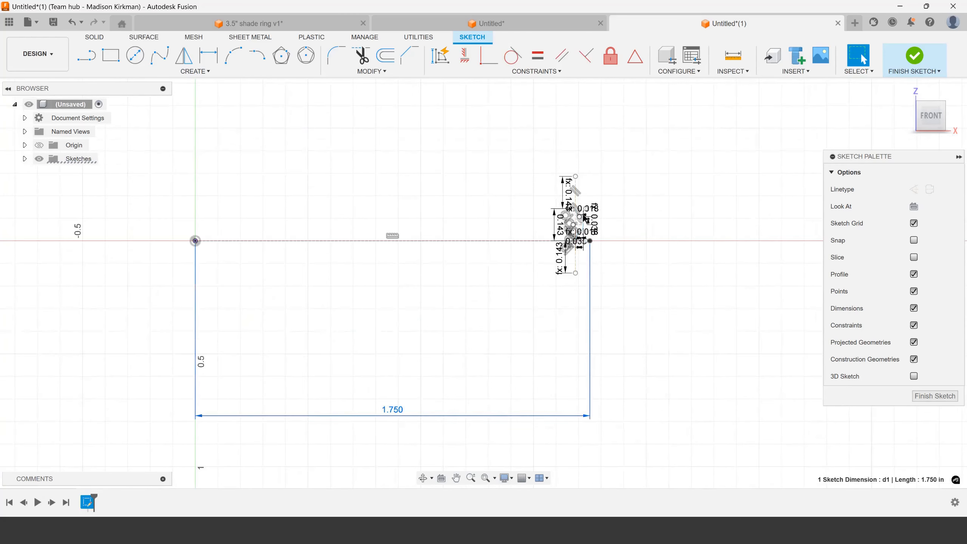
scroll(579, 297, "up", 6)
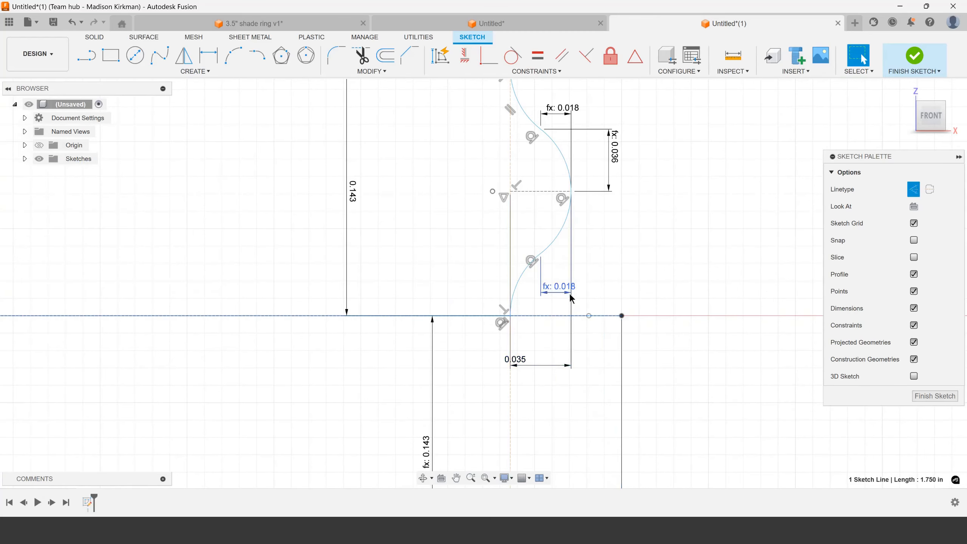
Draw a line from the short horizontal line's tip down to the outer end of the horizontal base line
left_click_drag(571, 192, 576, 192)
key("l")
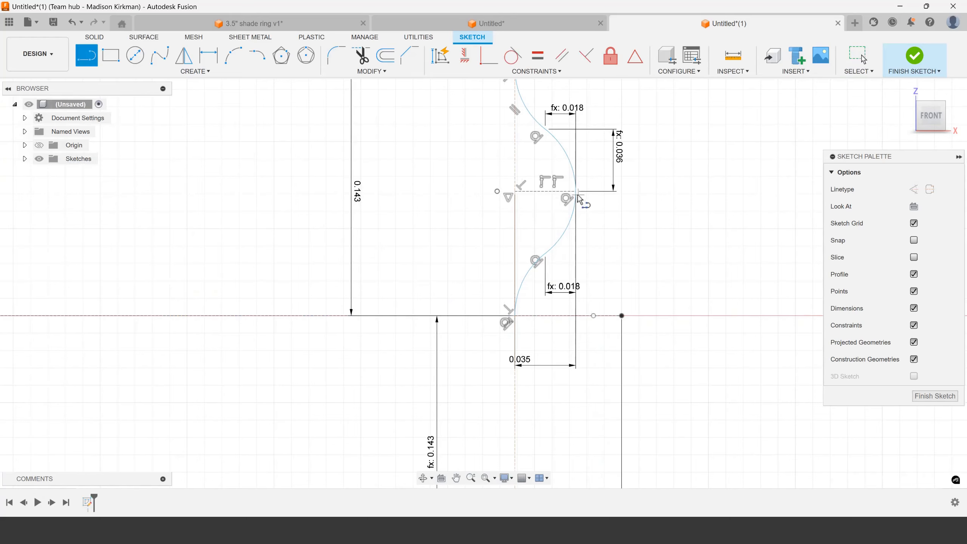
left_click(576, 192)
left_click(622, 316)
key("Escape")
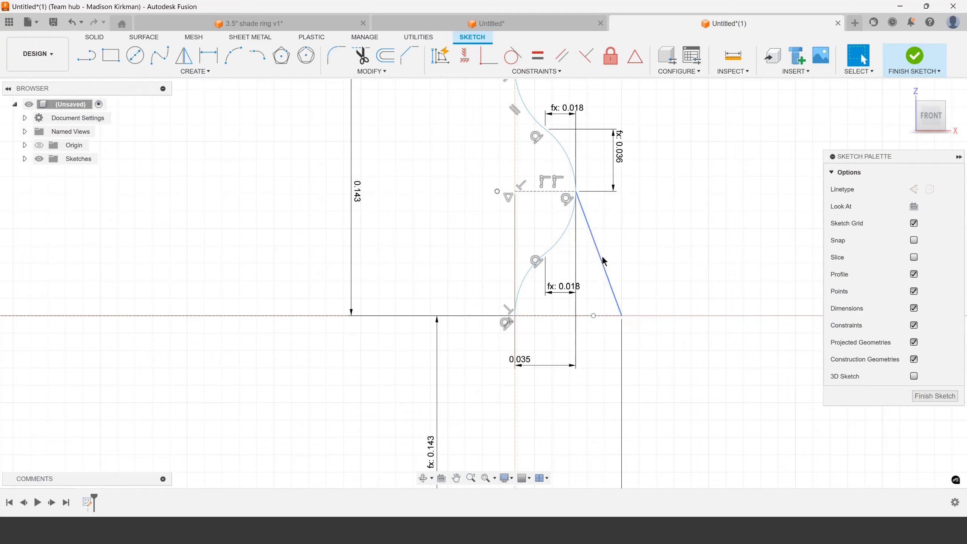
Convert the new slanted line to construction and constrain it vertical
left_click(602, 261)
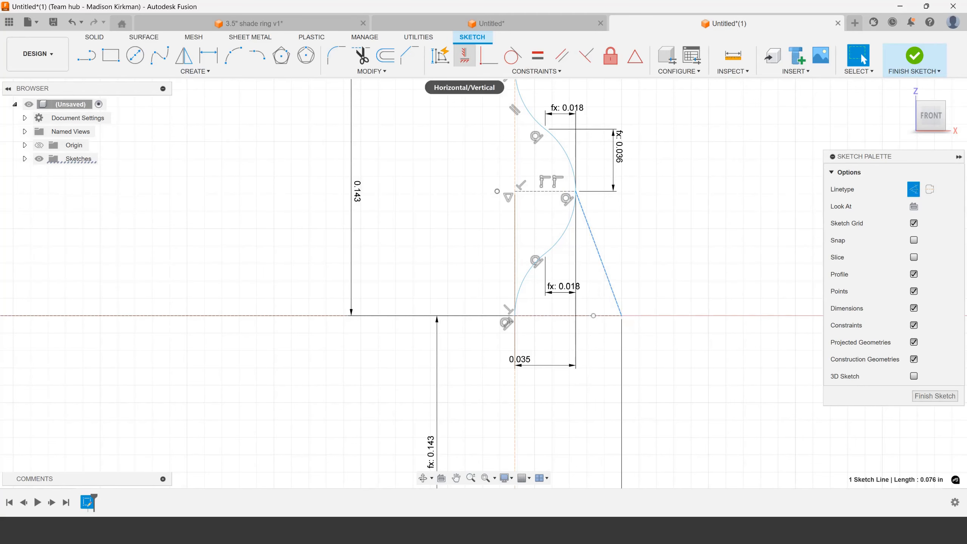
left_click(465, 55)
key("Escape")
Check the constrained profile and finish the sketch
scroll(609, 251, "down", 3)
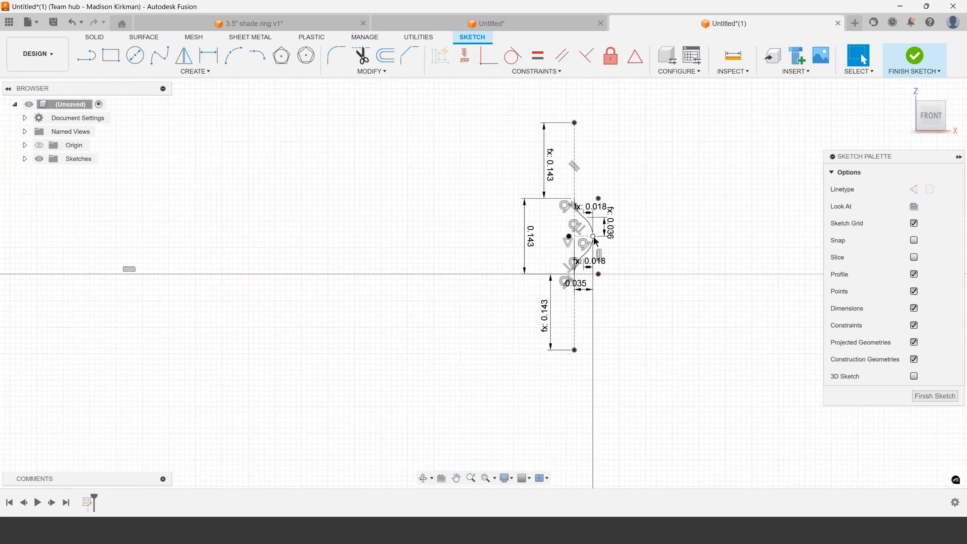
scroll(596, 240, "up", 3)
scroll(594, 234, "down", 5)
scroll(578, 191, "up", 5)
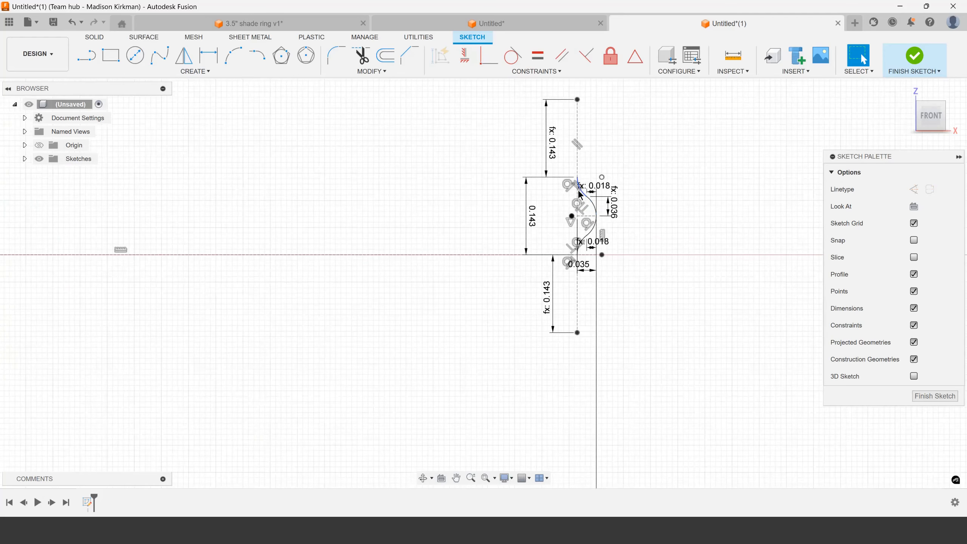
scroll(595, 304, "down", 5)
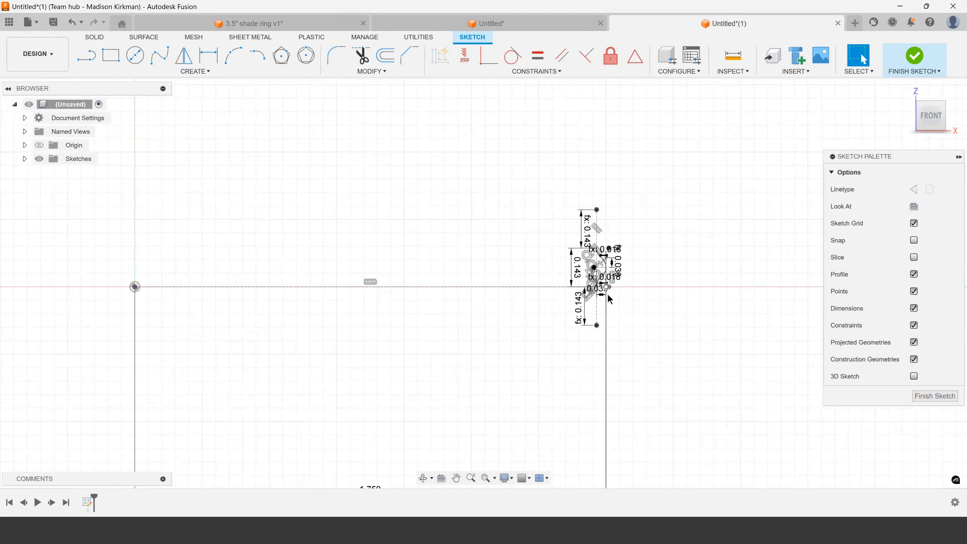
scroll(567, 419, "up", 3)
scroll(651, 212, "up", 5)
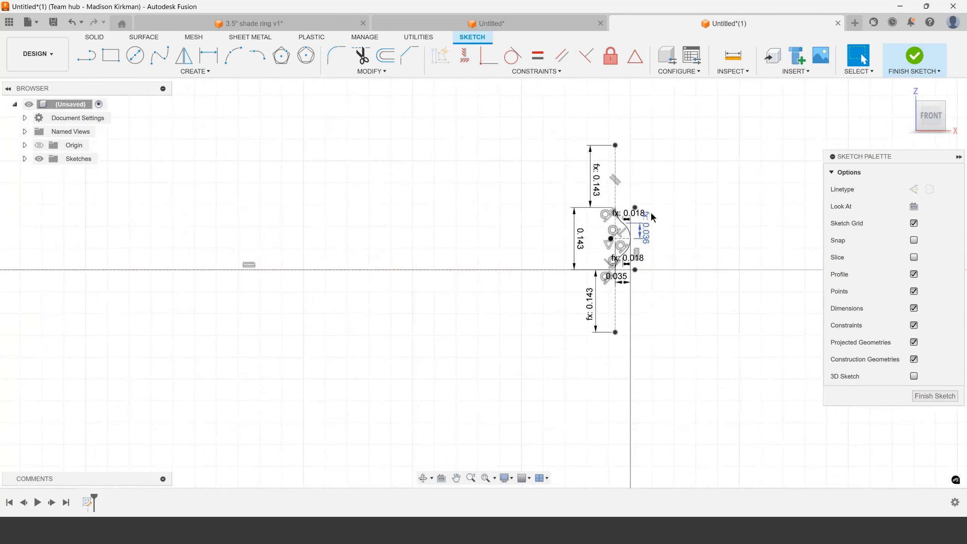
left_click(914, 56)
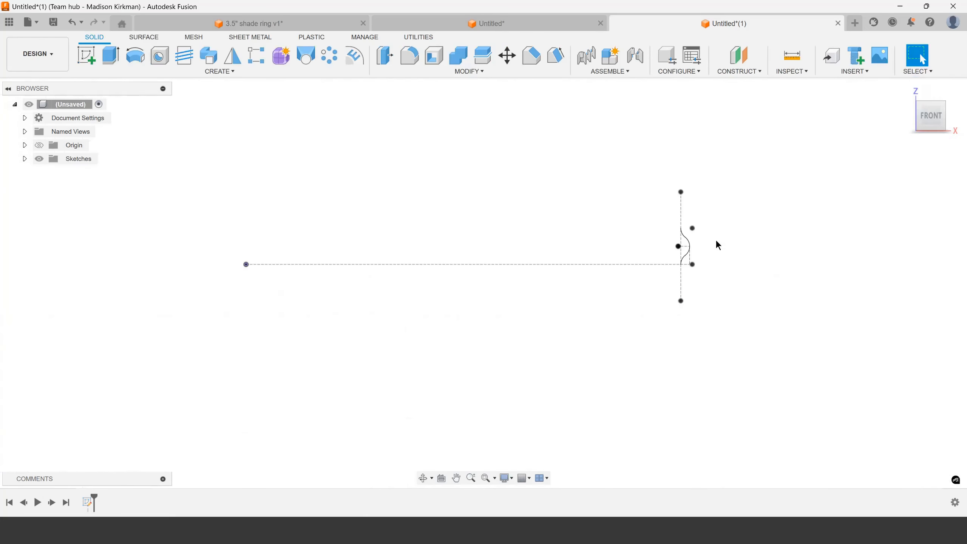
Show the origin geometry and start a new circle sketch on the XY plane
scroll(341, 191, "down", 4)
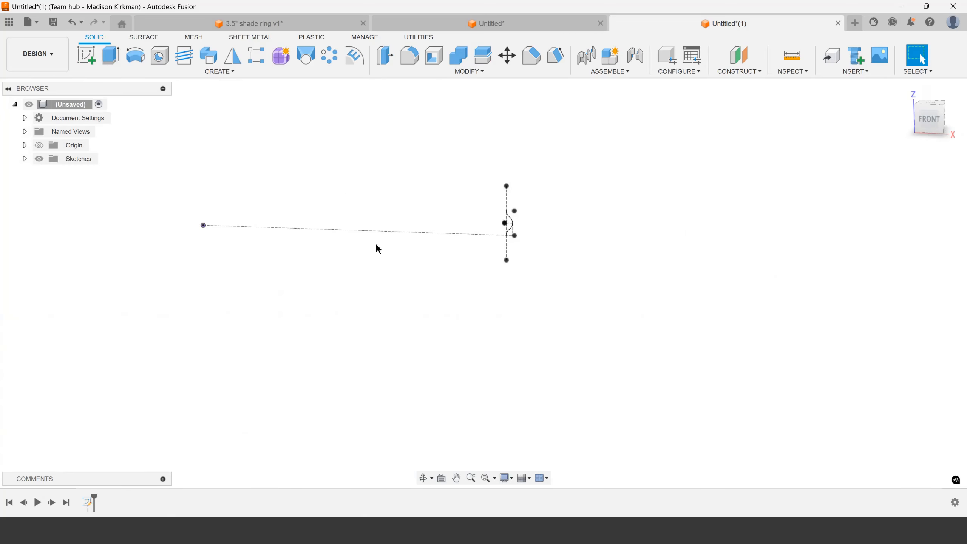
left_click(25, 159)
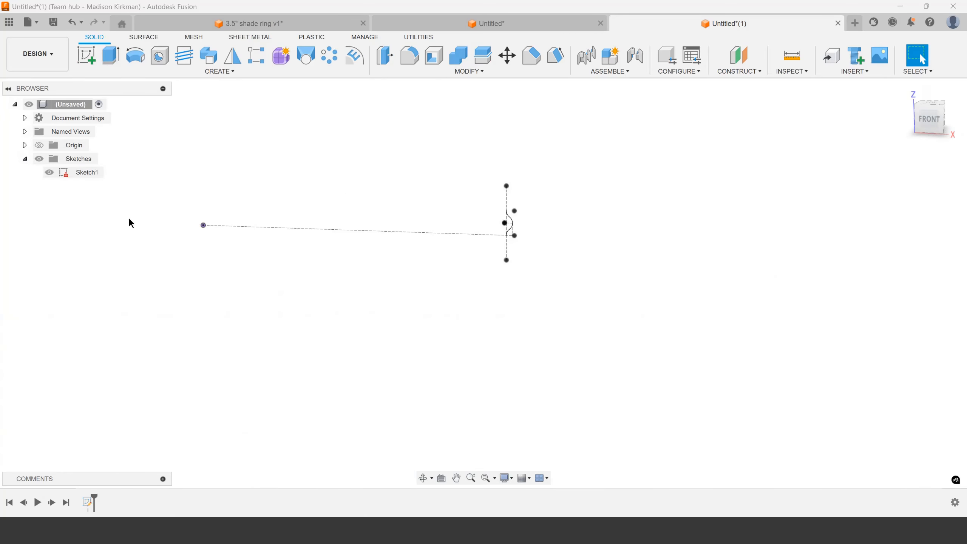
left_click(24, 145)
left_click(39, 145)
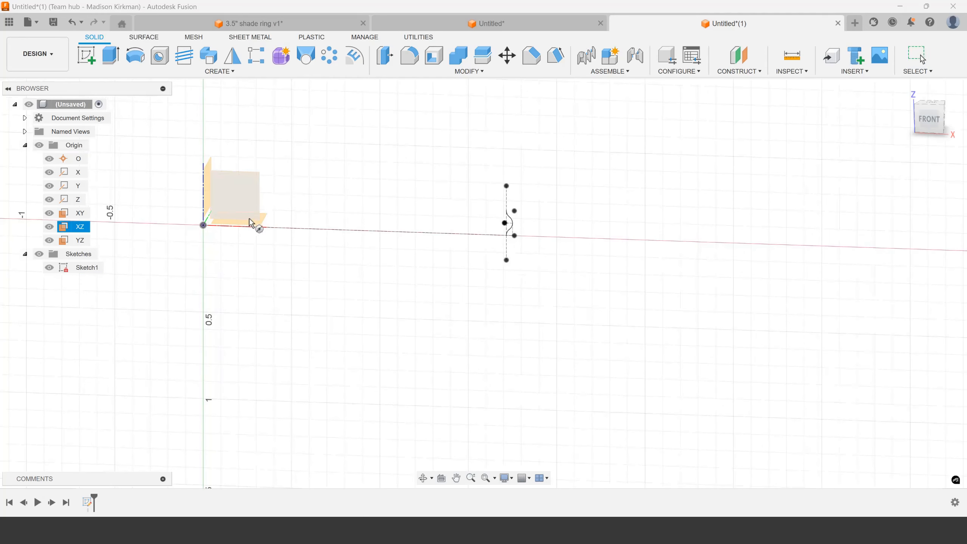
left_click(262, 217)
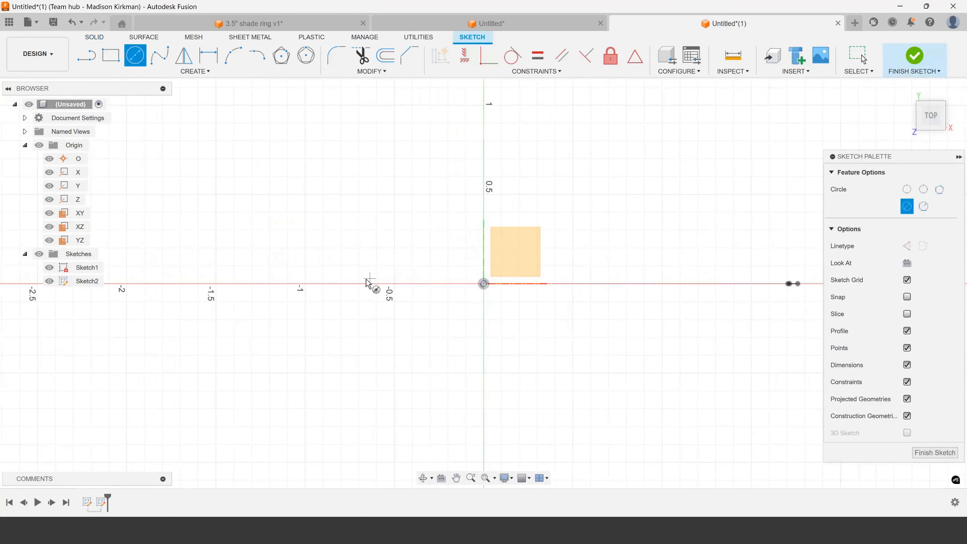
Project the lower end of the profile sketch's outer vertical construction line into the new sketch with the projection link on
scroll(367, 282, "down", 4)
middle_click_drag(654, 303, 640, 267, "shift")
scroll(560, 284, "up", 5)
key("p")
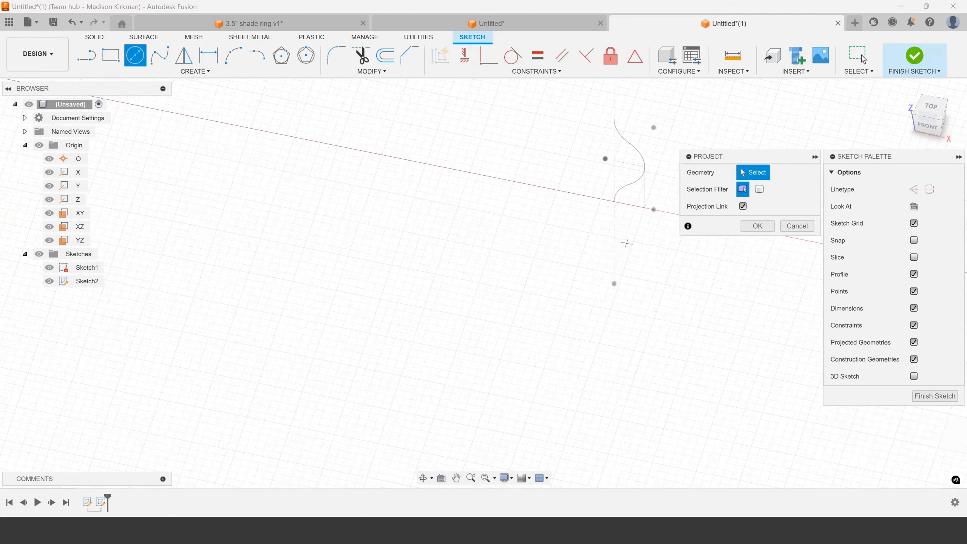
scroll(656, 212, "up", 4)
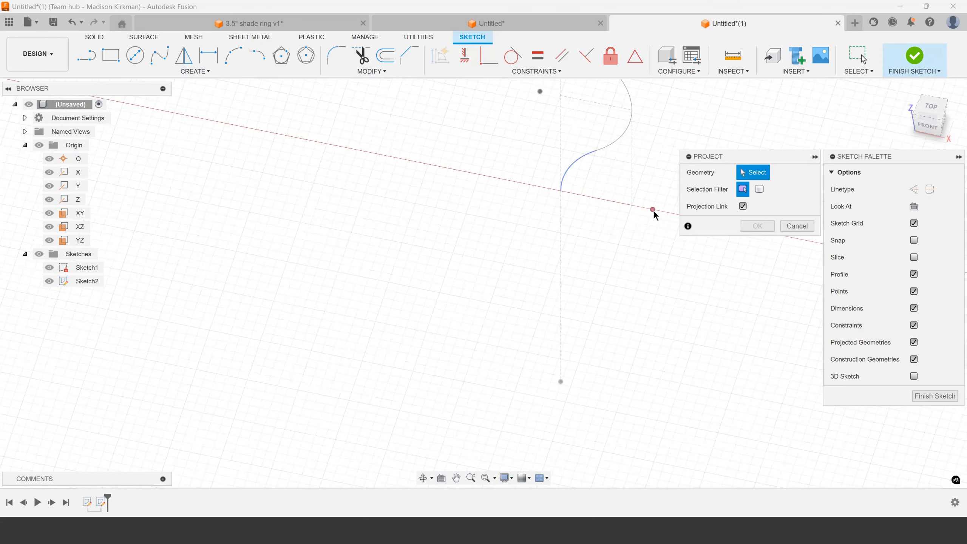
left_click(632, 206)
left_click(765, 229)
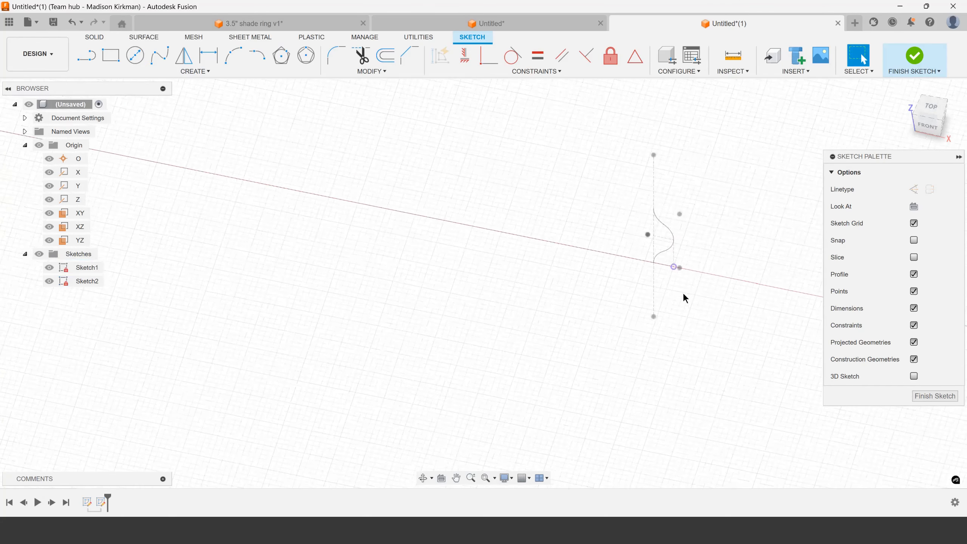
Sketch a 3.5 in diameter circle centred on the origin and passing through the projected point
scroll(586, 274, "down", 5)
key("c")
scroll(699, 297, "up", 8)
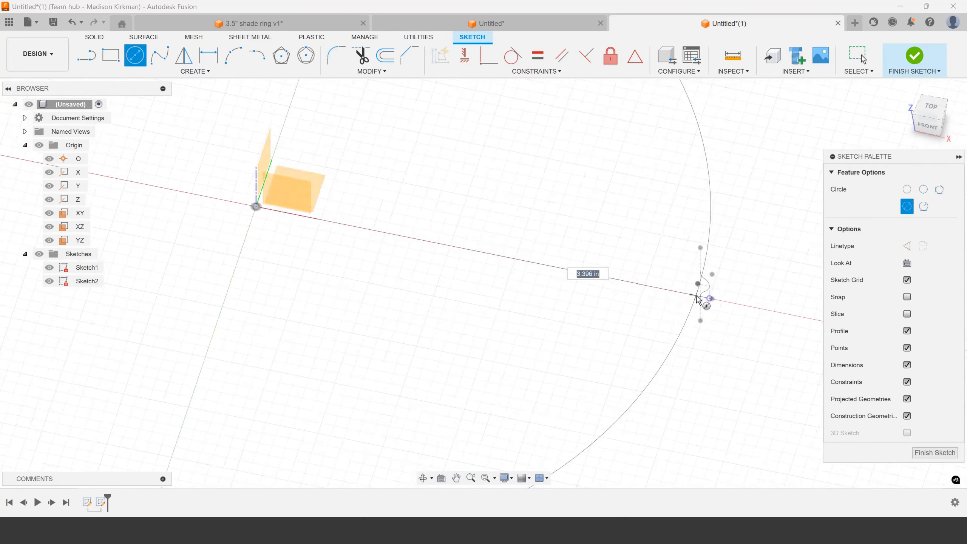
left_click(723, 288)
key("Escape")
Convert the 3.5 in circle to construction linetype
left_click(718, 308)
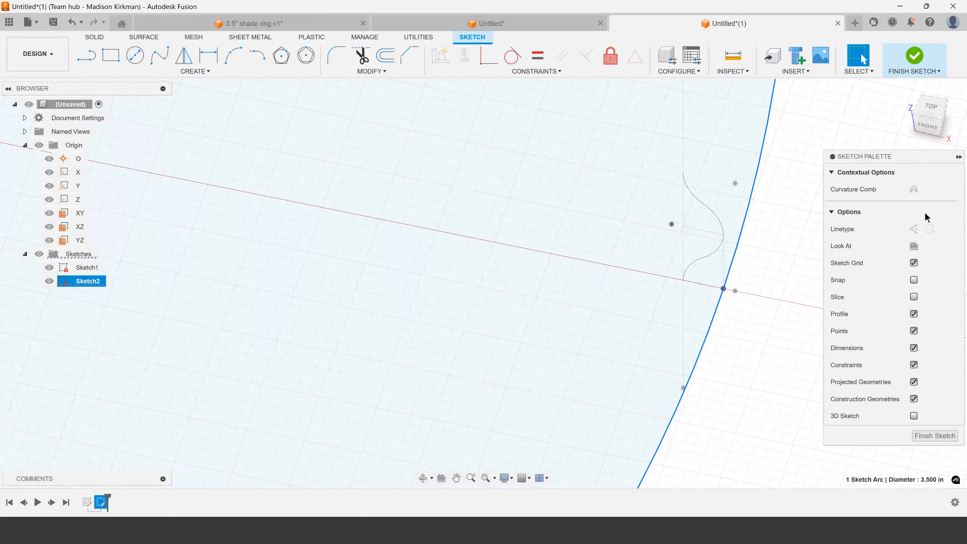
left_click(913, 229)
left_click(792, 304)
scroll(674, 263, "down", 6)
scroll(644, 268, "down", 4)
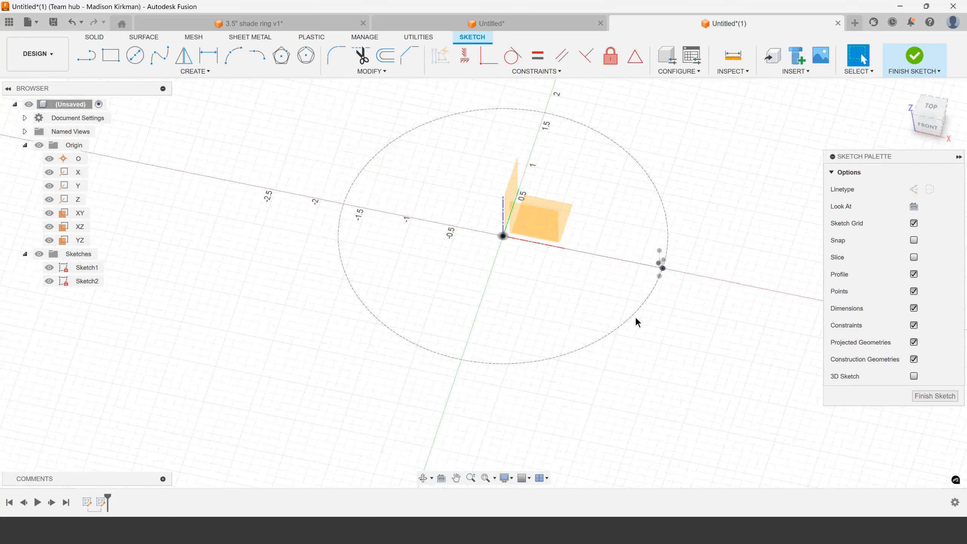
Finish the XY-plane sketch containing the construction circle
left_click(637, 315)
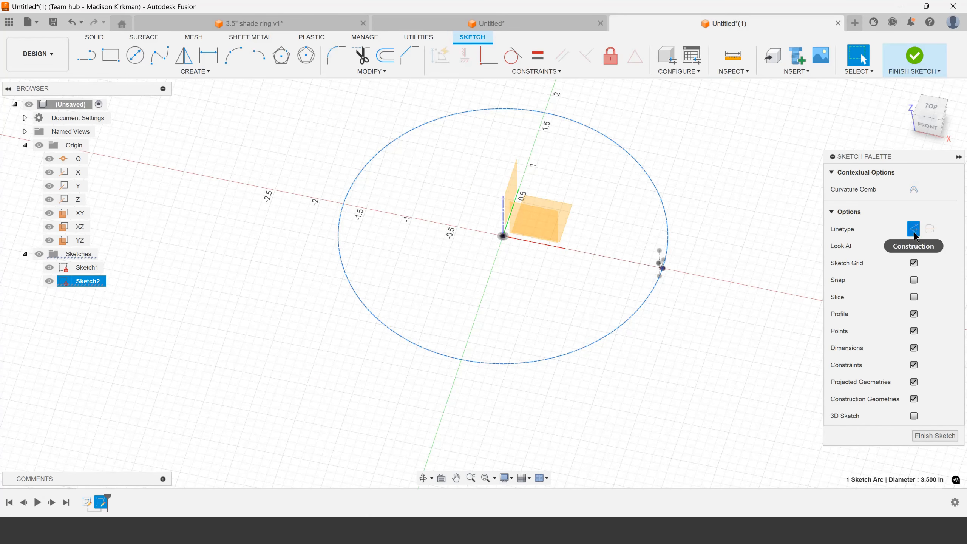
left_click(712, 286)
scroll(712, 266, "up", 3)
scroll(600, 250, "down", 4)
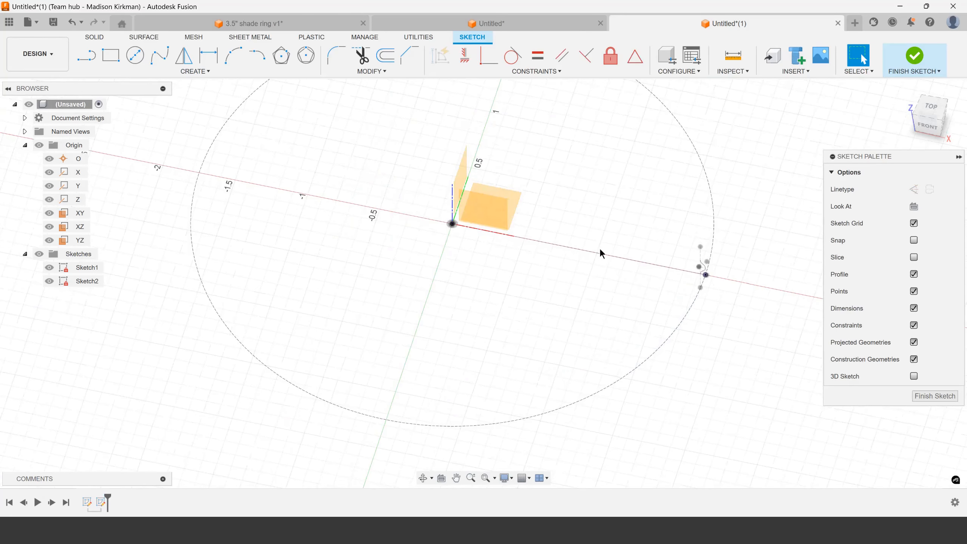
middle_click_drag(611, 260, 849, 129, "shift")
left_click(914, 57)
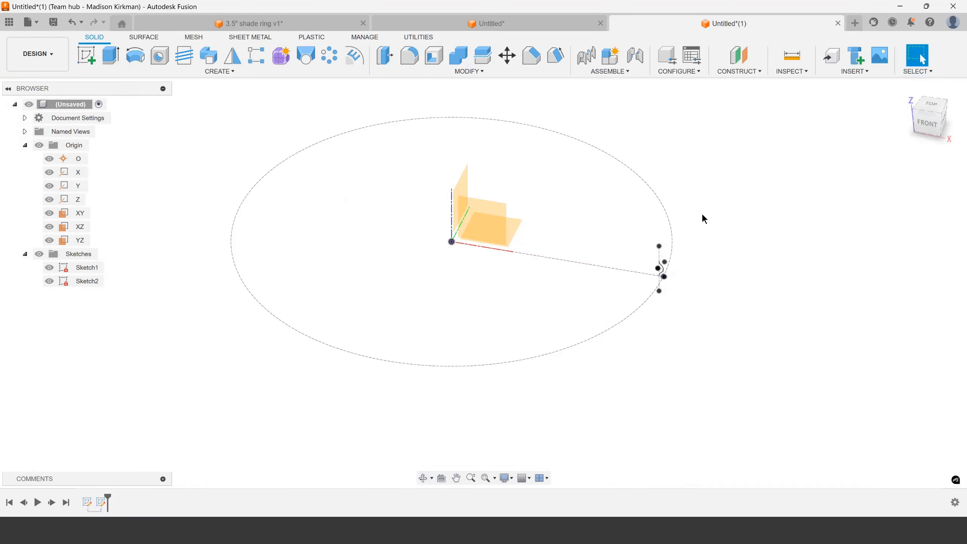
scroll(659, 248, "up", 5)
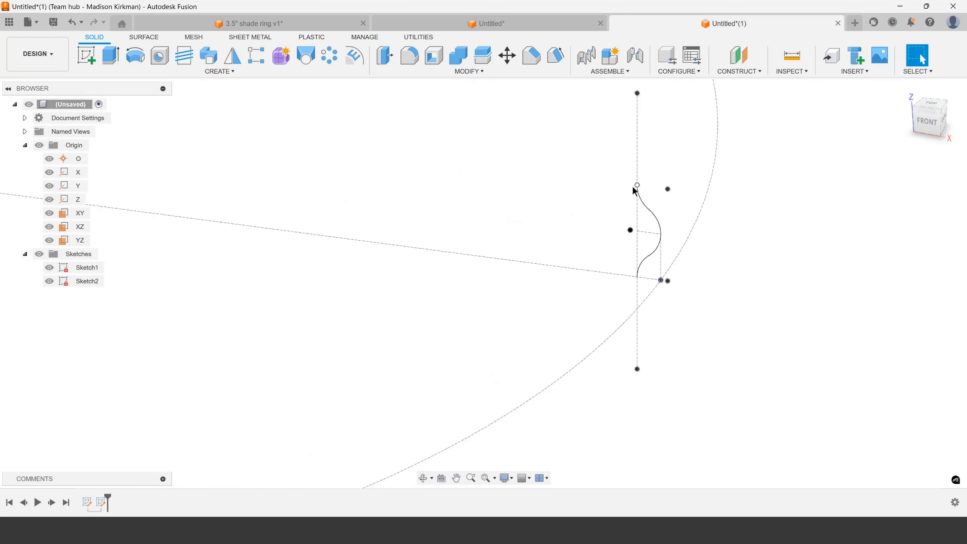
scroll(610, 331, "down", 6)
scroll(448, 292, "up", 2)
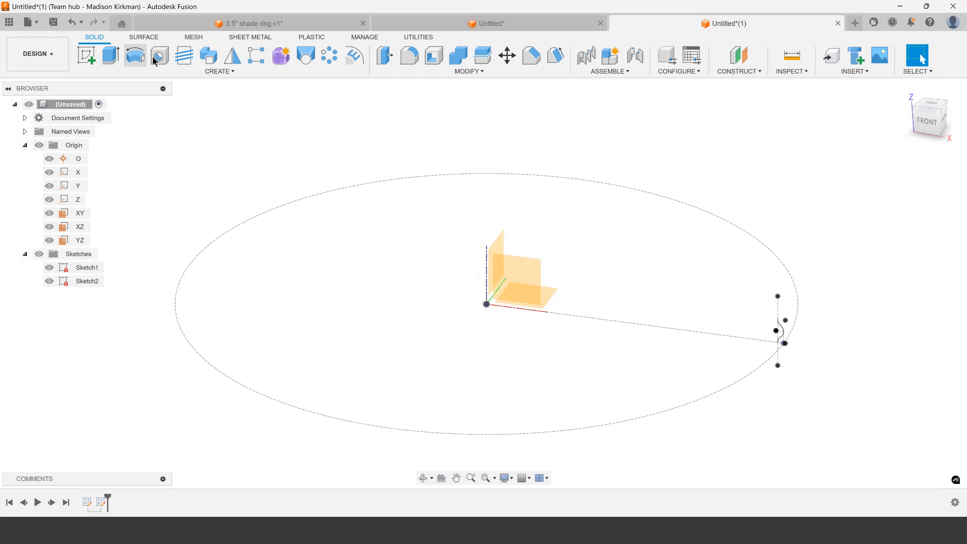
left_click(155, 71)
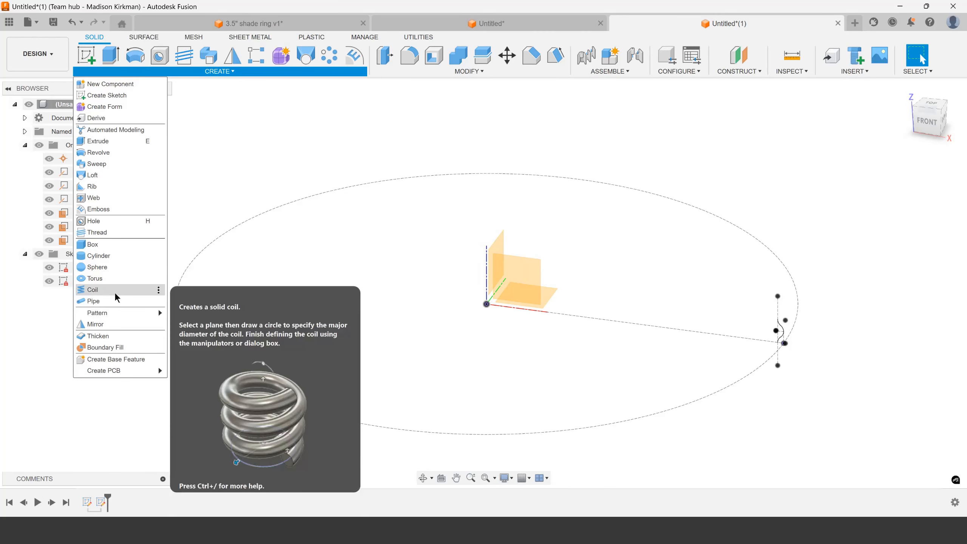
left_click(99, 289)
scroll(525, 329, "up", 3)
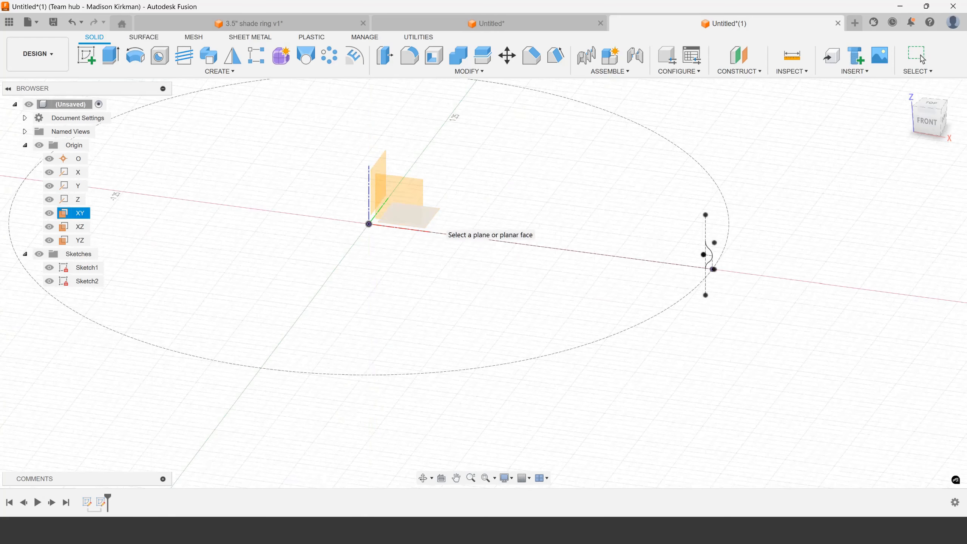
left_click(428, 223)
left_click(369, 225)
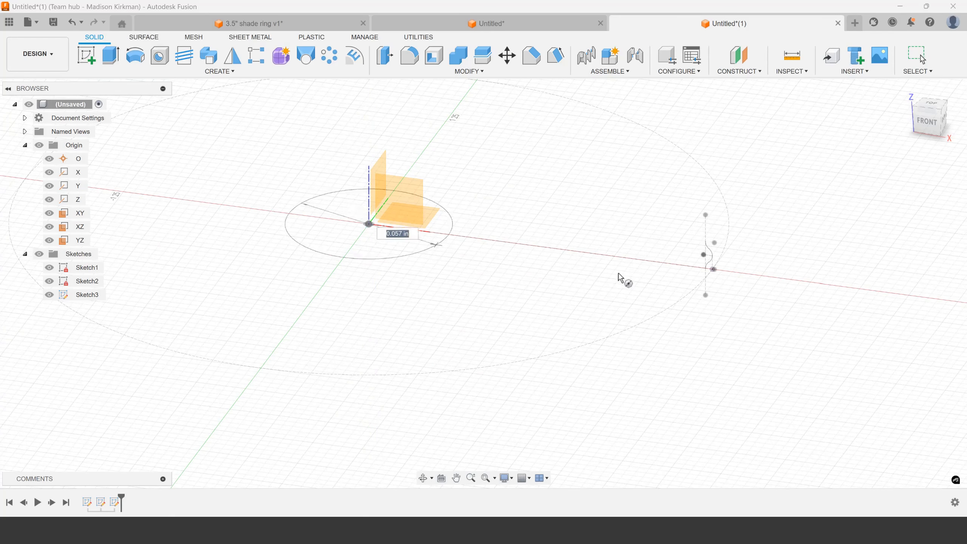
scroll(716, 271, "up", 5)
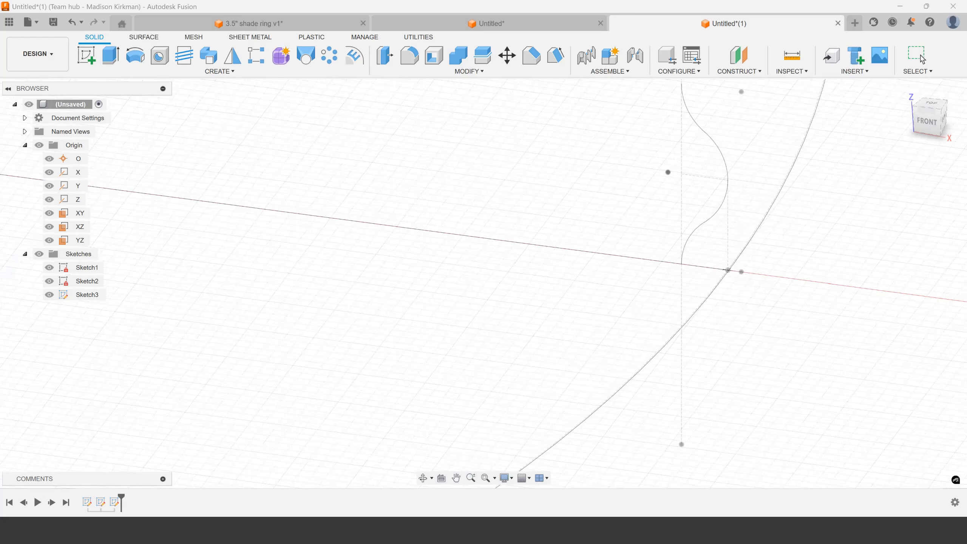
scroll(726, 273, "down", 3)
left_click(678, 265)
scroll(677, 266, "down", 3)
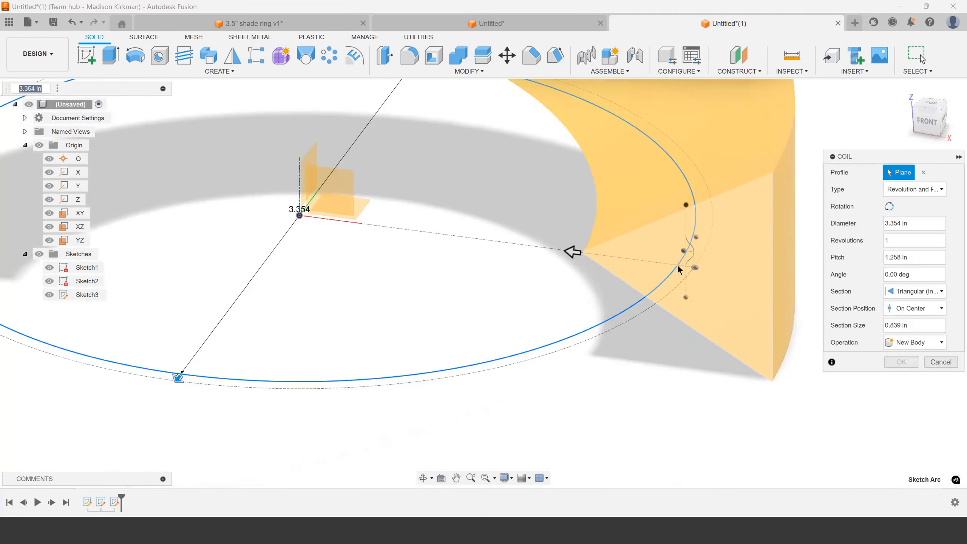
key("Escape")
scroll(594, 262, "down", 3)
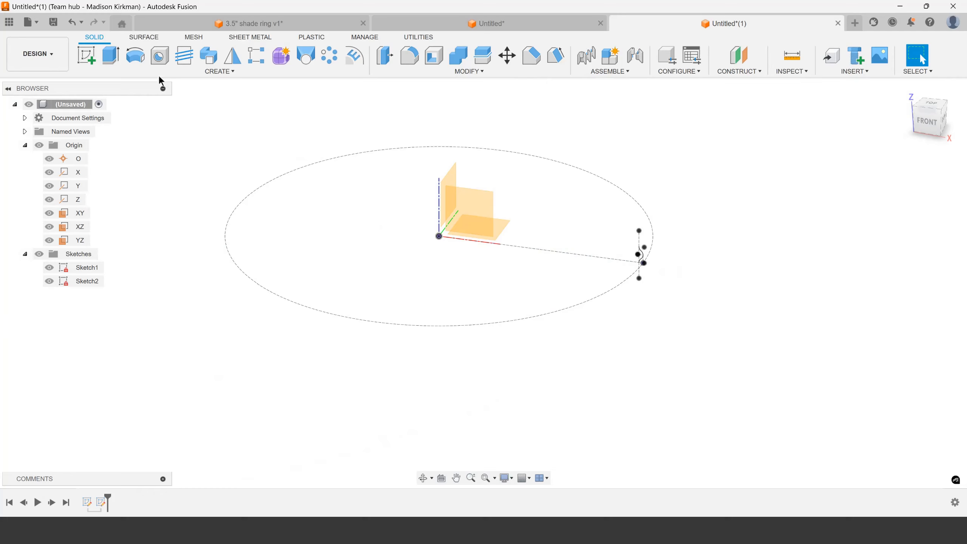
left_click(219, 71)
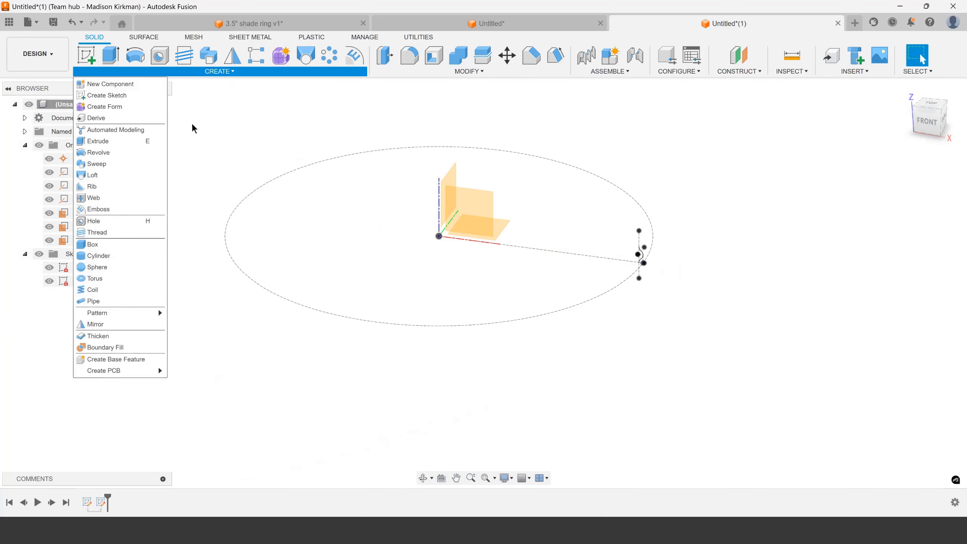
left_click(121, 298)
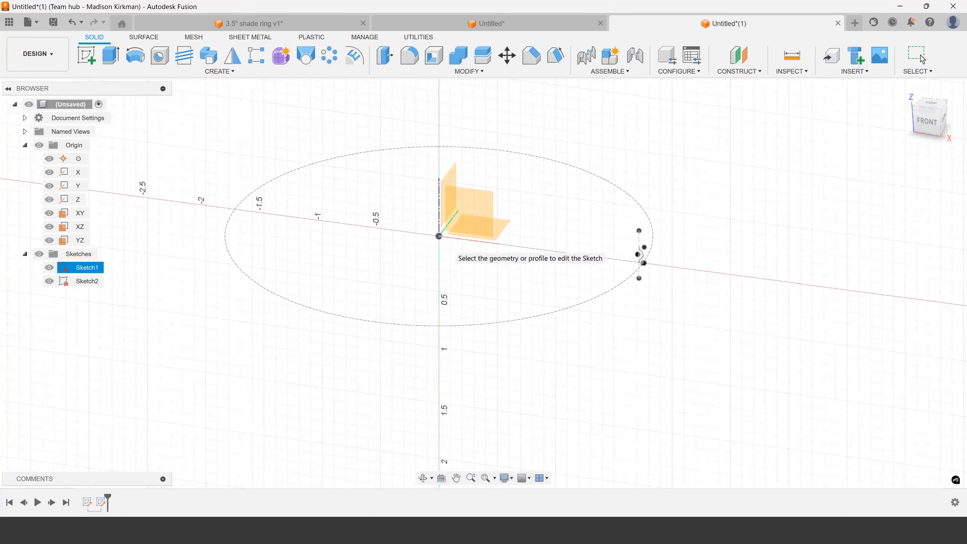
left_click(499, 229)
left_click(439, 236)
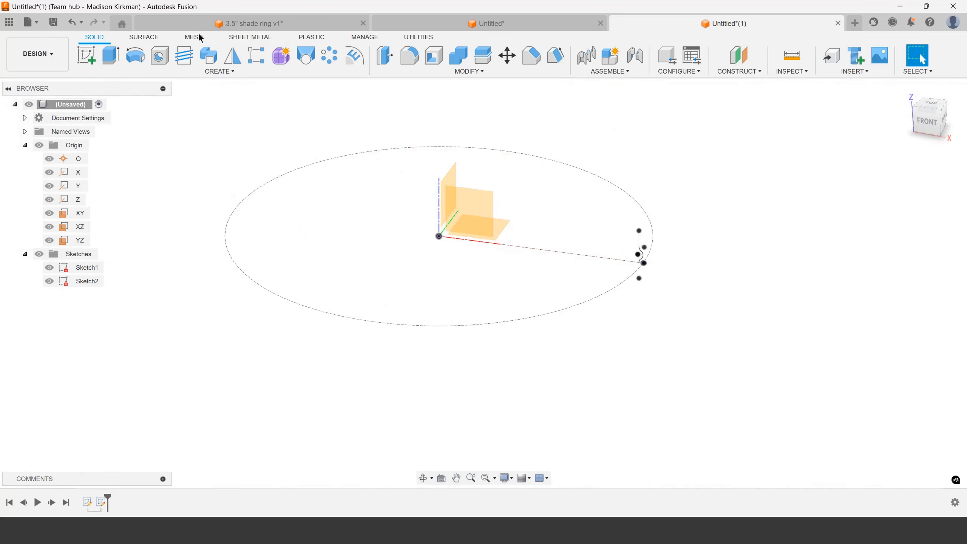
Start a coil on the XY plane, centred on the origin and about 2.84 in in diameter
left_click(220, 71)
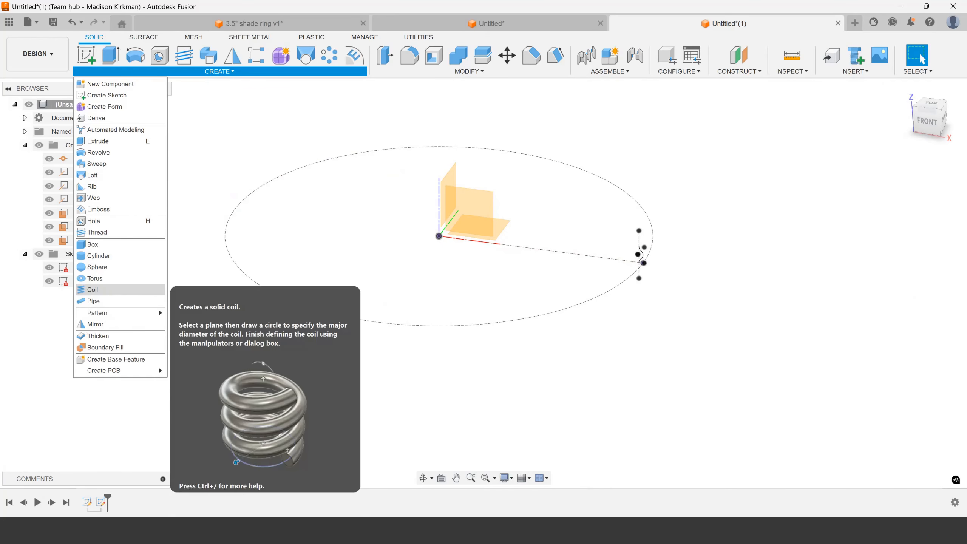
left_click(93, 290)
left_click(491, 234)
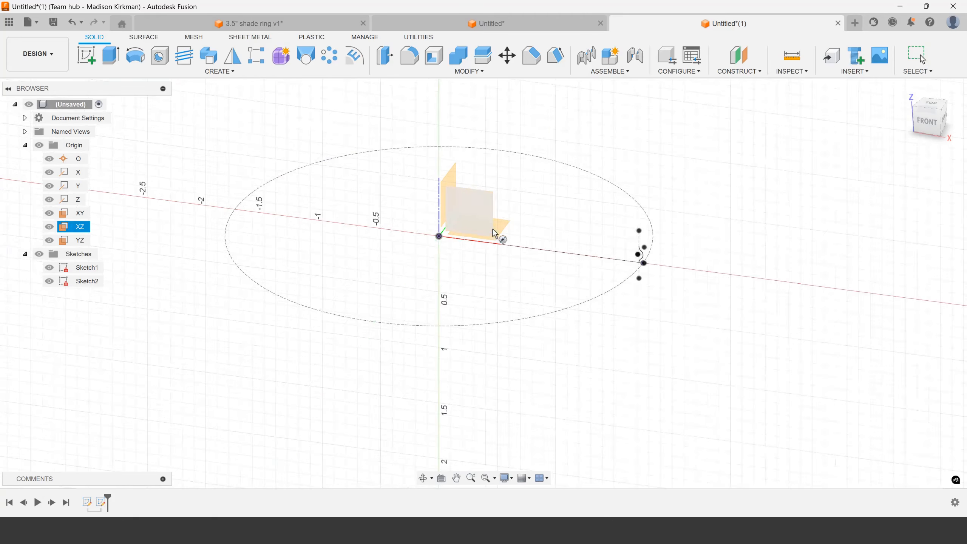
left_click(438, 236)
left_click(612, 250)
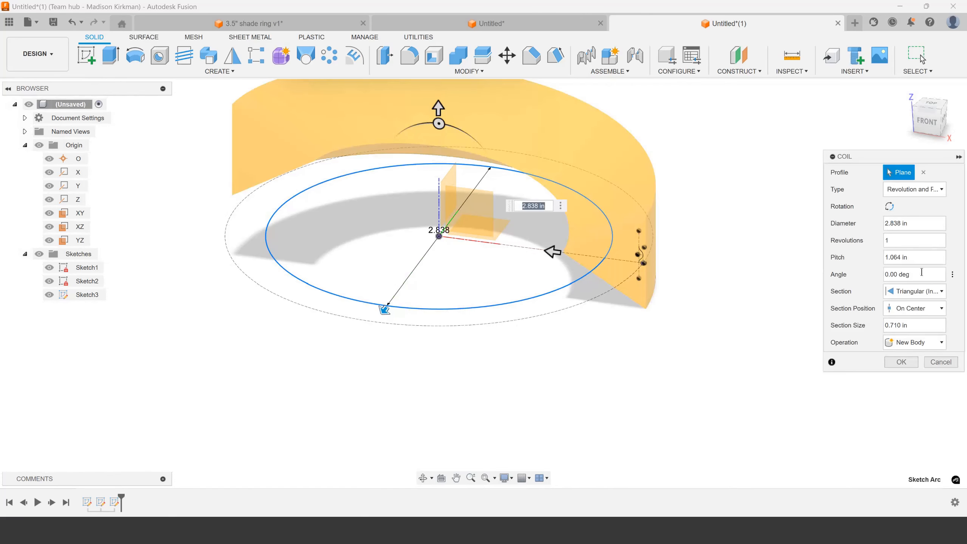
Set the coil's diameter to d1*2 and its section size to .01 in
left_click(915, 224)
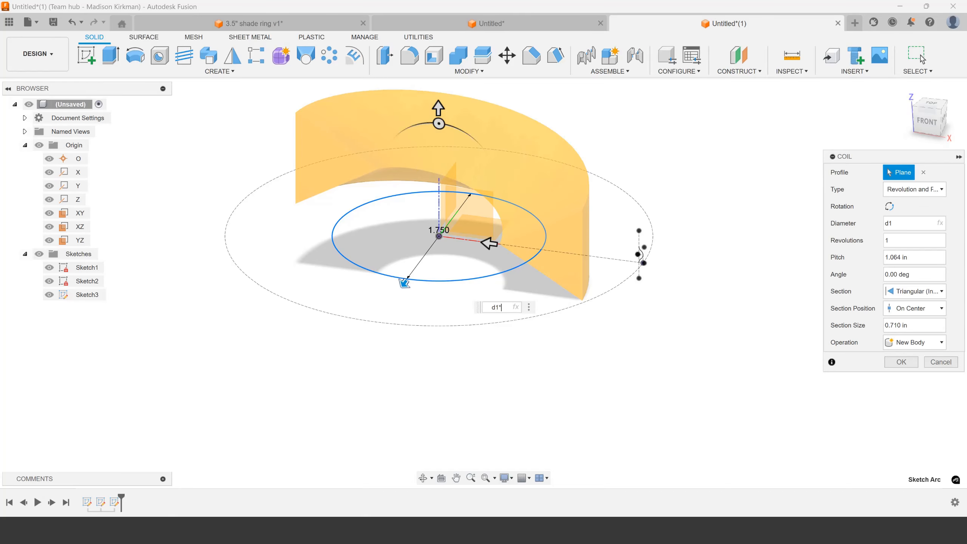
key("Return")
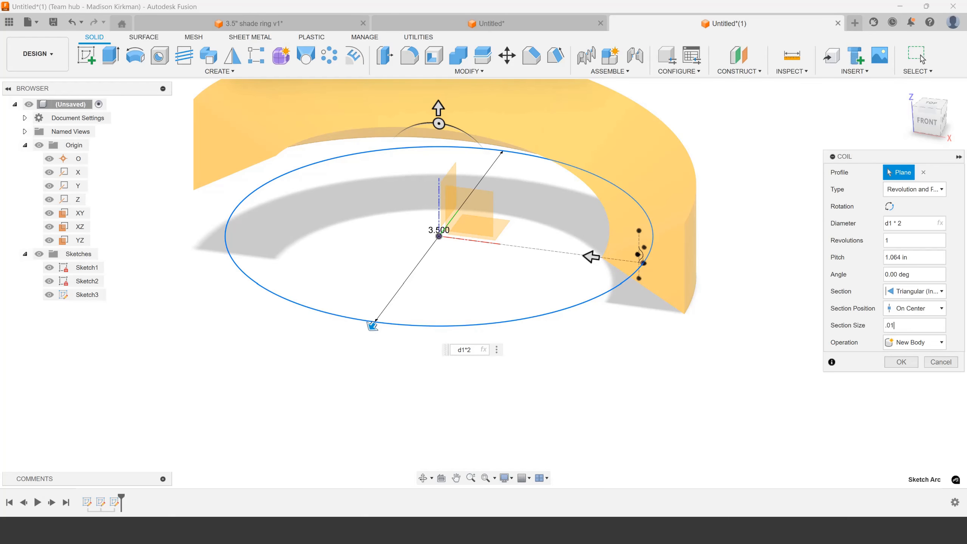
scroll(639, 263, "up", 8)
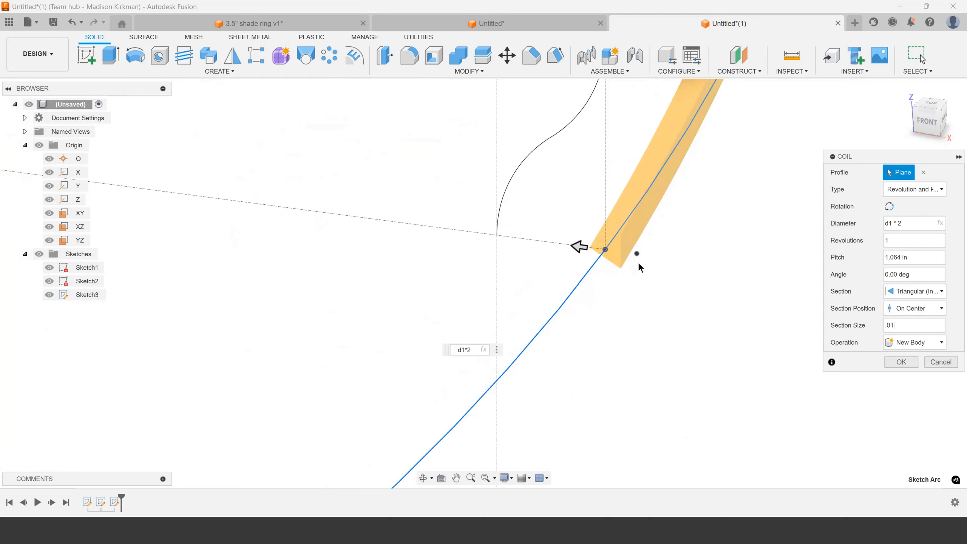
scroll(617, 259, "up", 4)
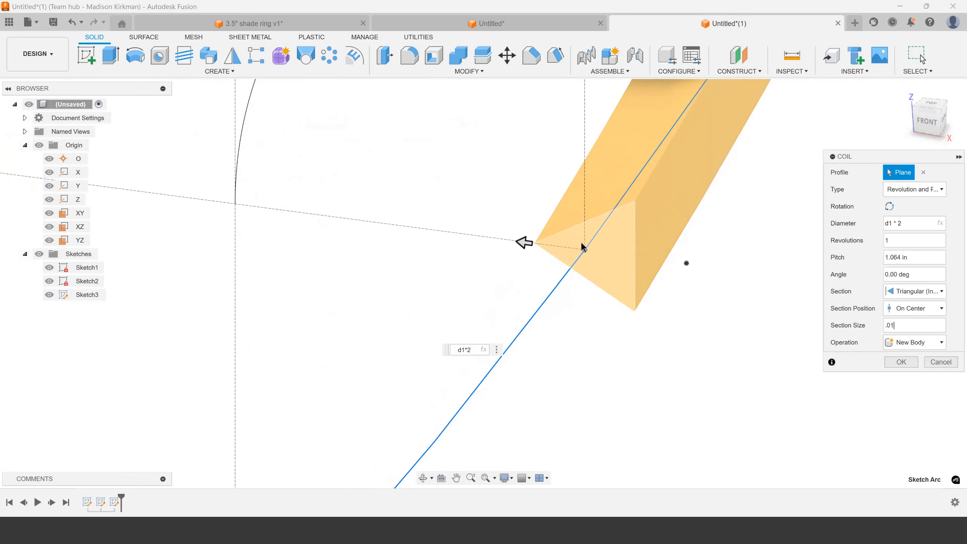
scroll(583, 247, "up", 4)
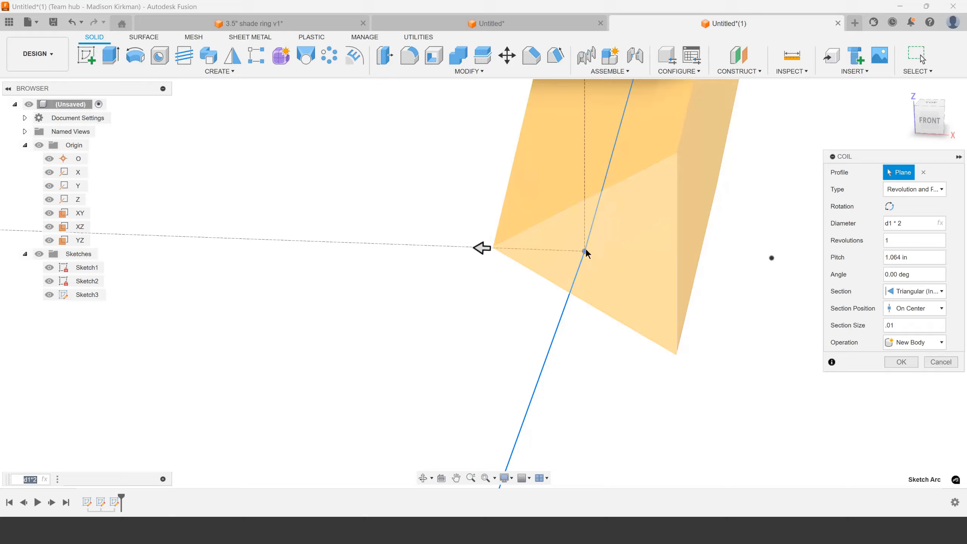
scroll(564, 324, "down", 5)
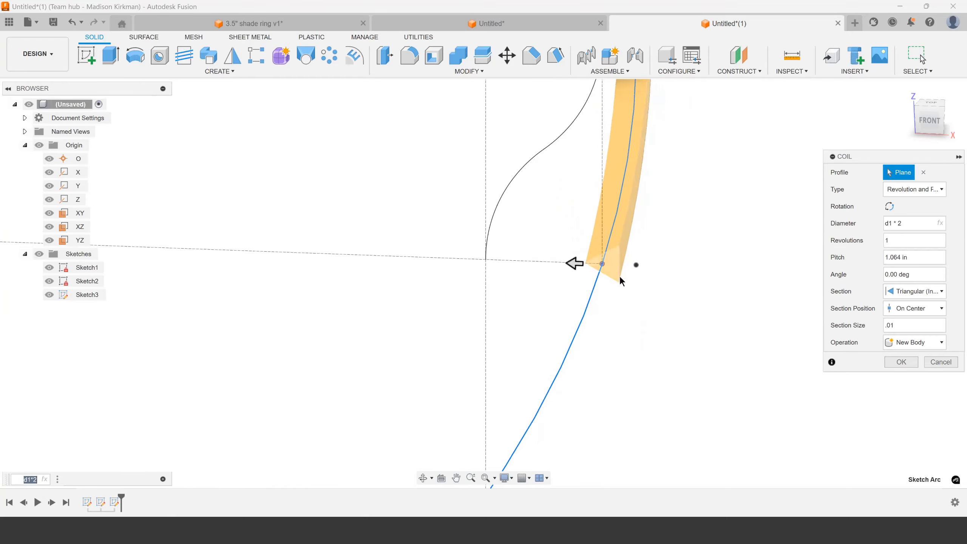
scroll(605, 288, "down", 3)
middle_click_drag(611, 264, 597, 243, "shift")
scroll(615, 229, "up", 4)
Set the coil's revolutions to .5 and examine its start near the lower end of the wave profile
left_click(889, 240)
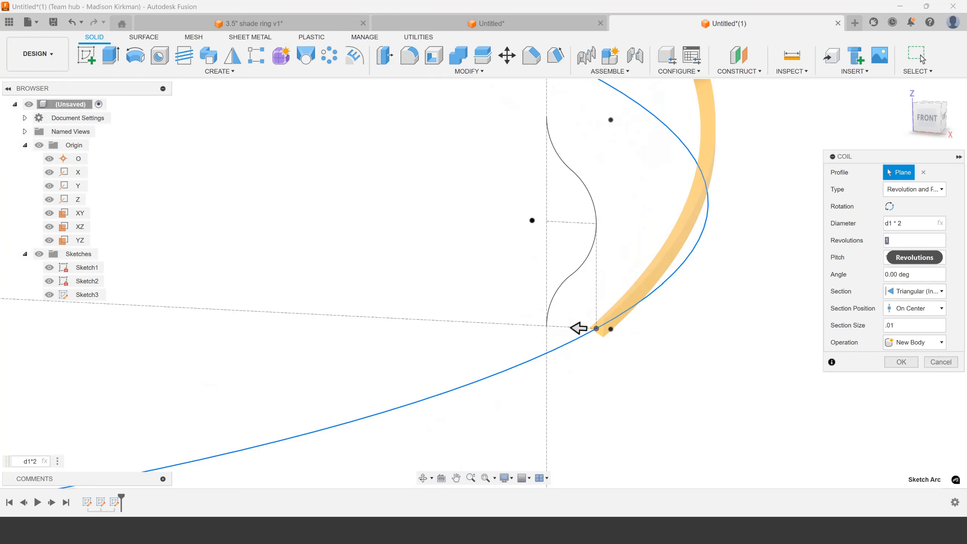
scroll(640, 362, "down", 6)
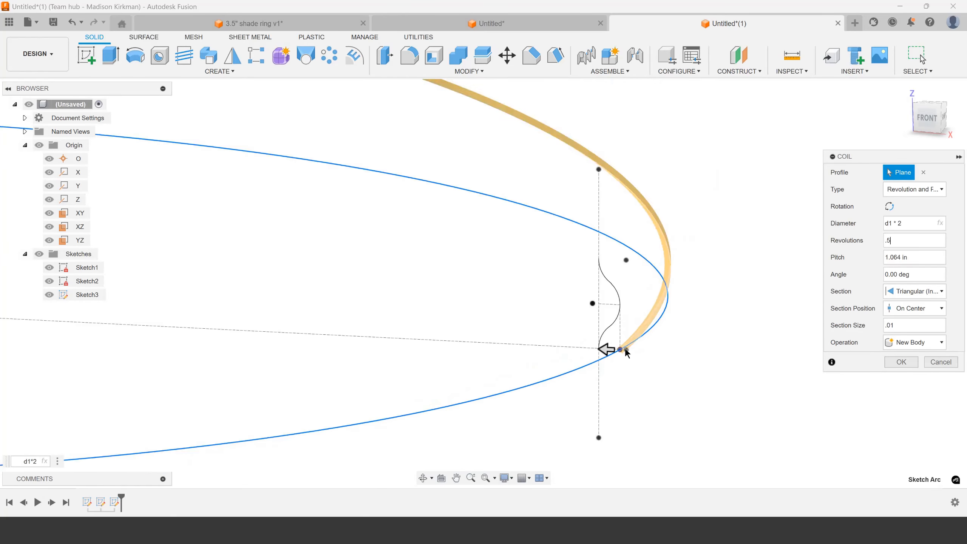
scroll(629, 337, "up", 3)
scroll(621, 343, "down", 6)
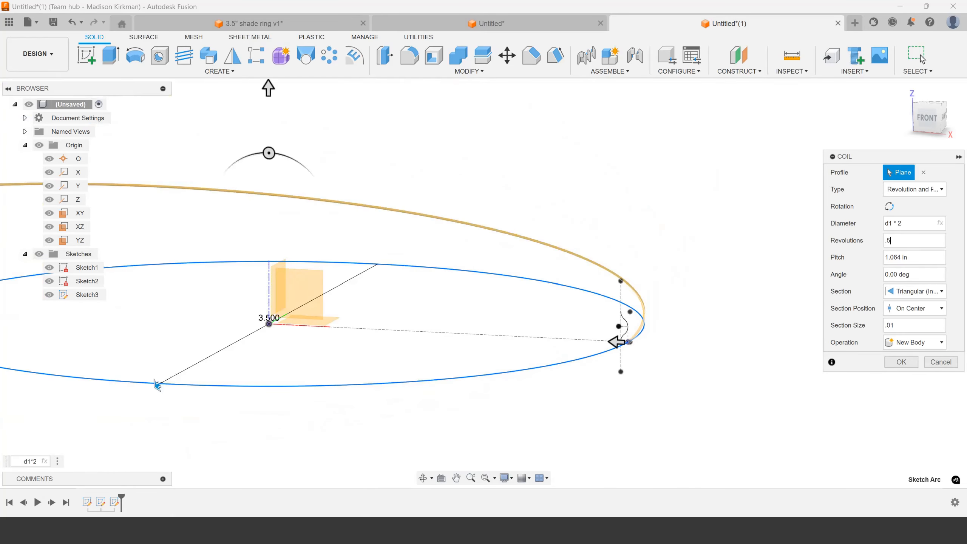
scroll(622, 335, "up", 5)
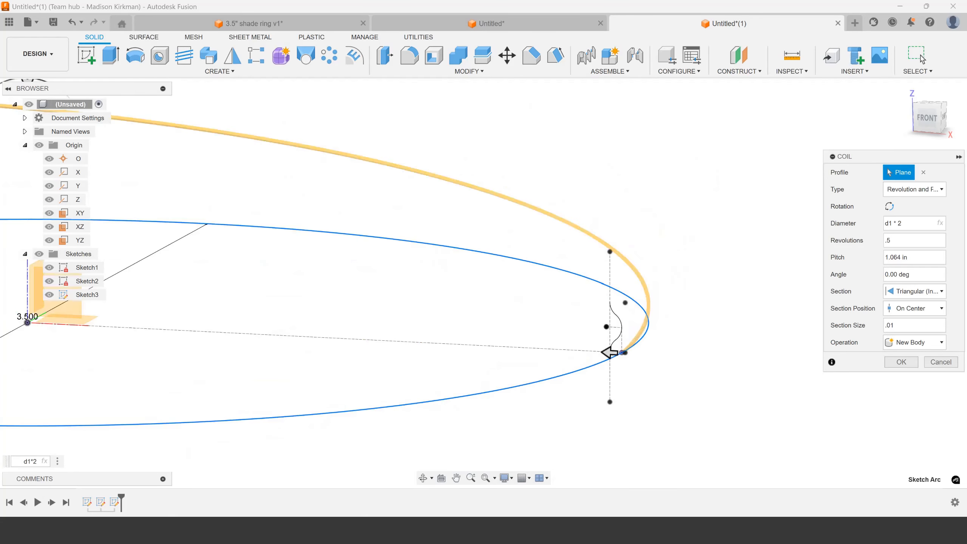
scroll(616, 348, "down", 3)
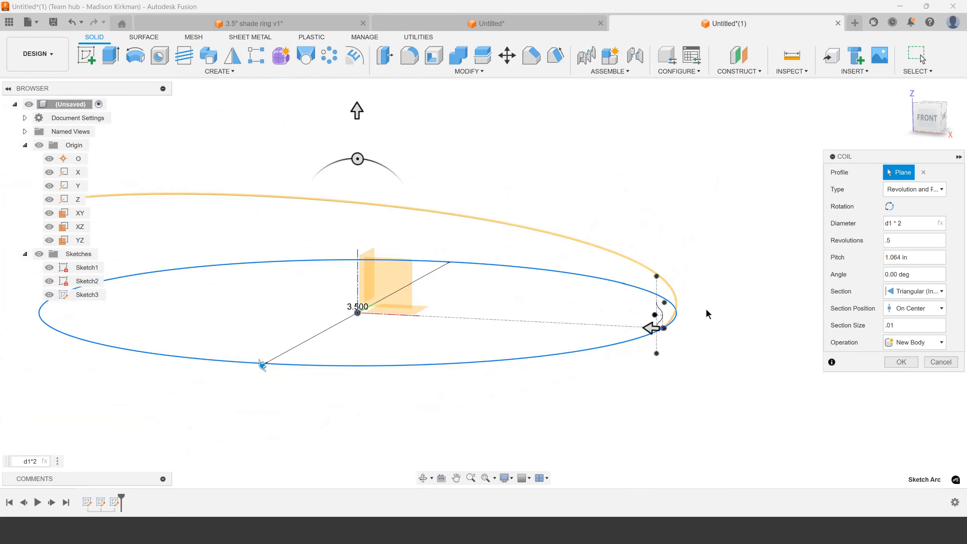
scroll(617, 347, "up", 8)
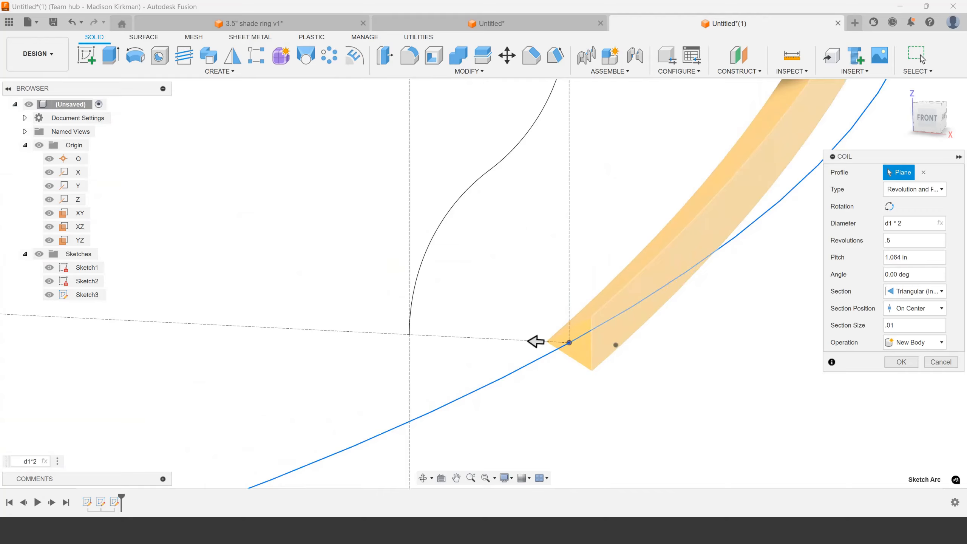
scroll(541, 338, "down", 2)
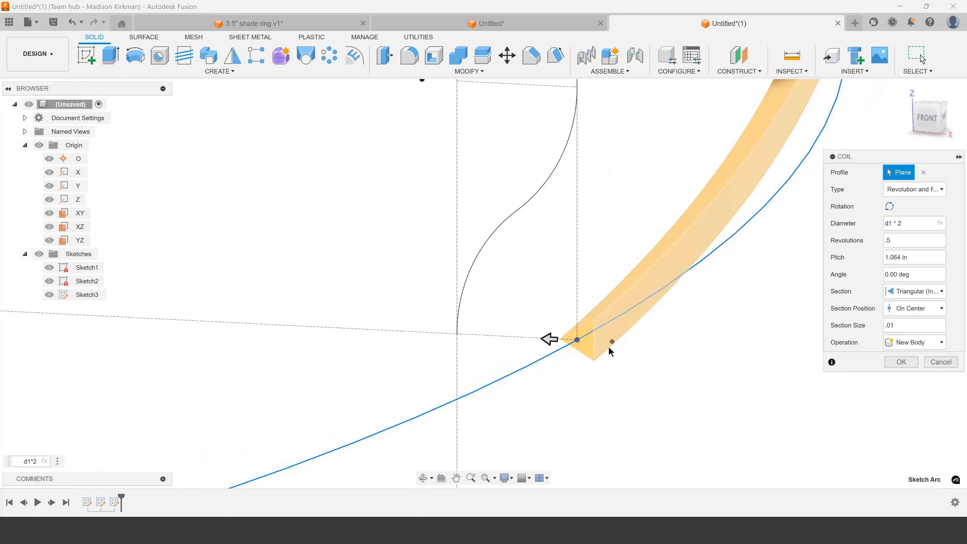
left_click(901, 242)
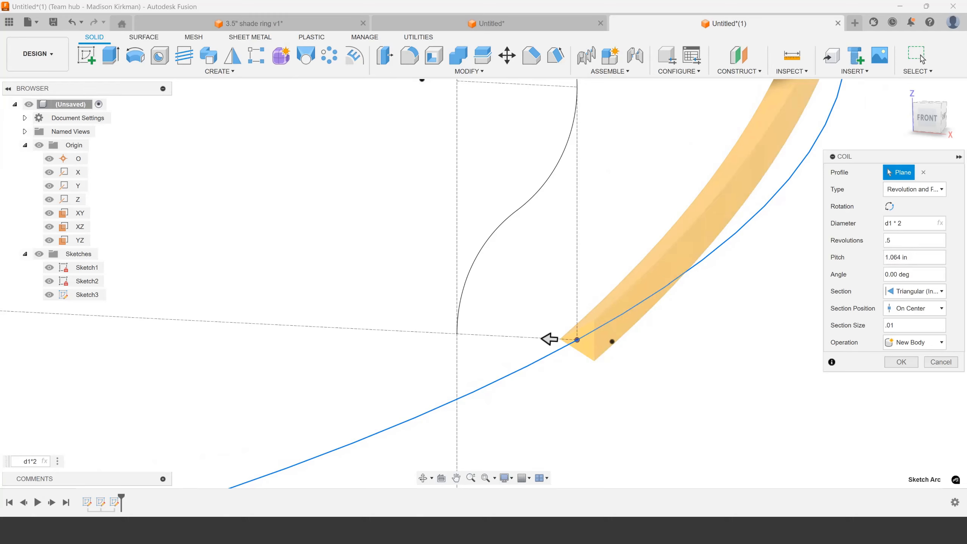
Set the coil's pitch to 7 in after trying 1/7
double_click(905, 242)
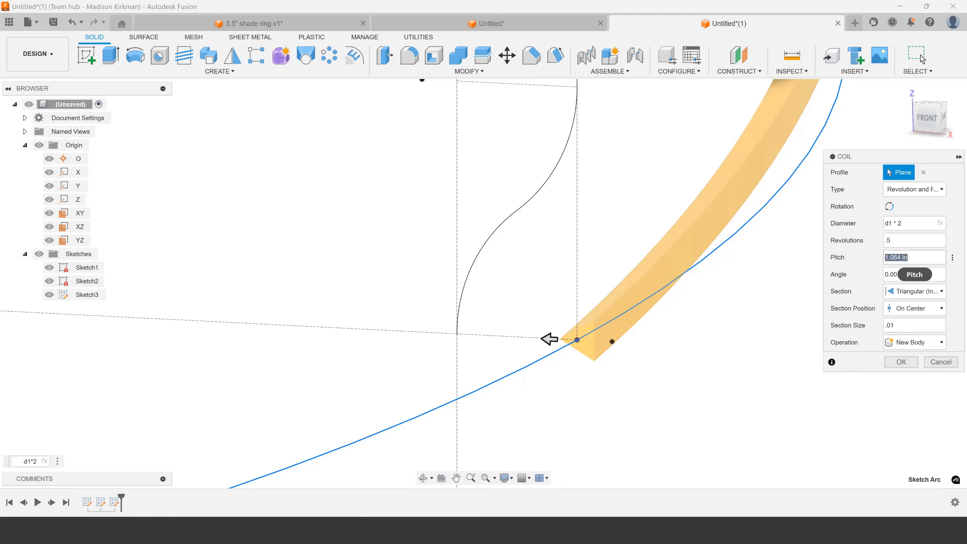
type("1/7")
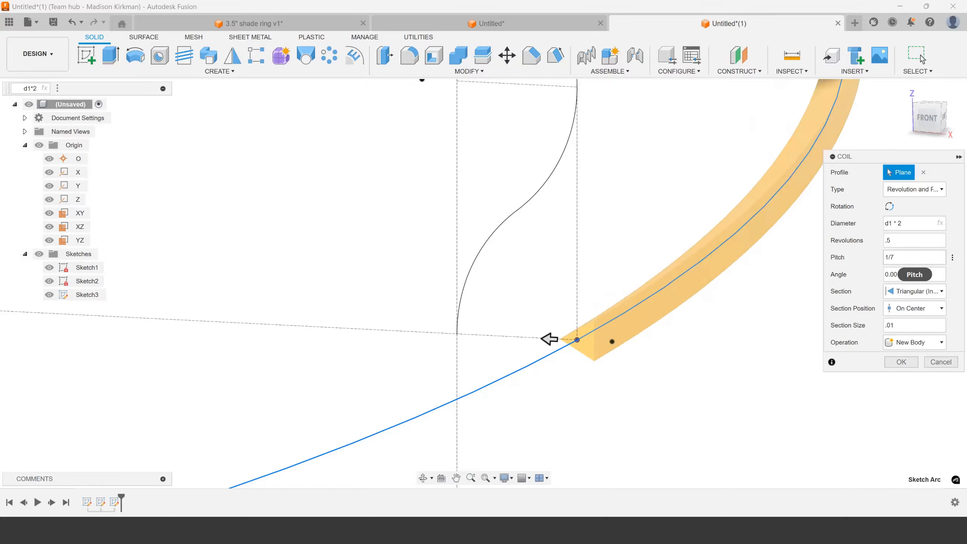
left_click_drag(904, 260, 884, 260)
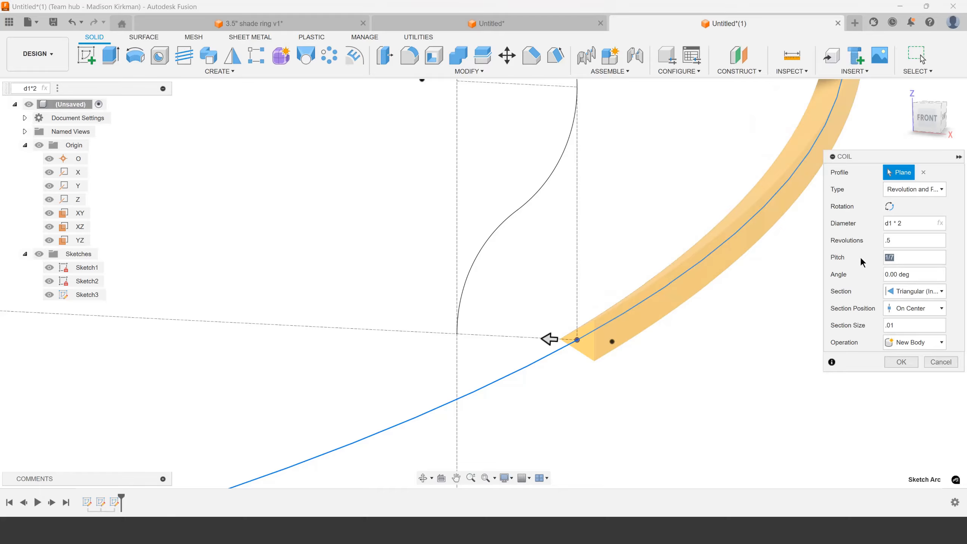
type("7")
scroll(656, 364, "down", 15)
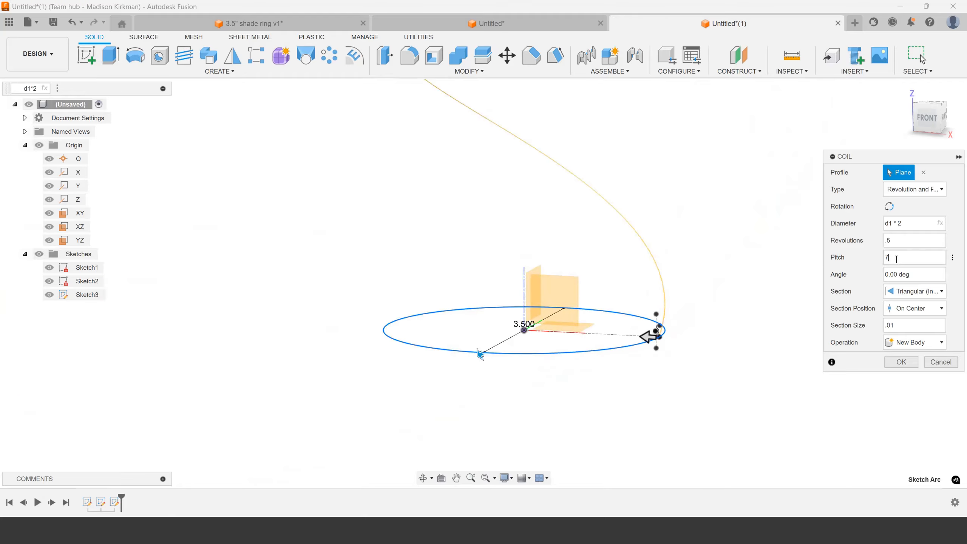
Set the coil's pitch to 1/7 and bring the coil's start beside the wave profile into view
left_click_drag(896, 259, 824, 253)
scroll(684, 287, "up", 15)
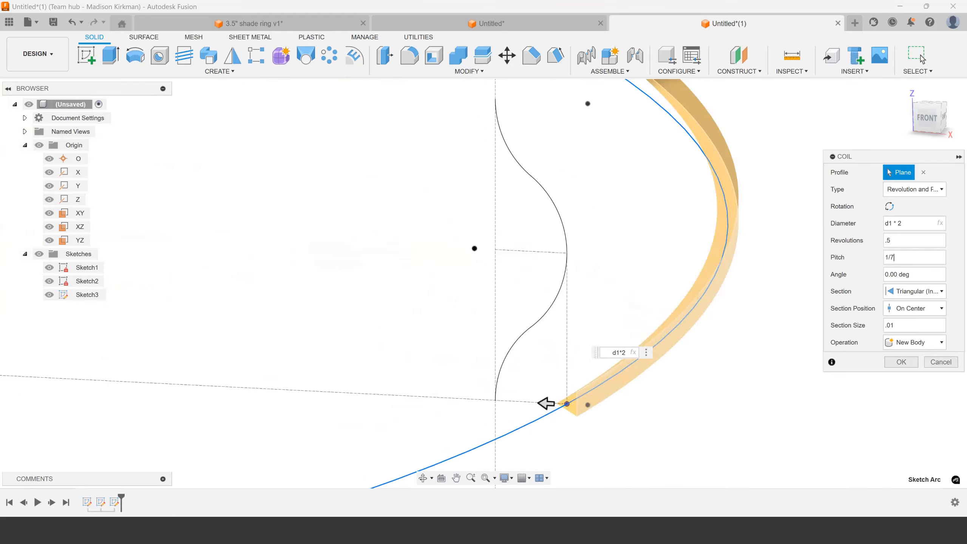
scroll(559, 453, "down", 1)
middle_click_drag(558, 453, 625, 372)
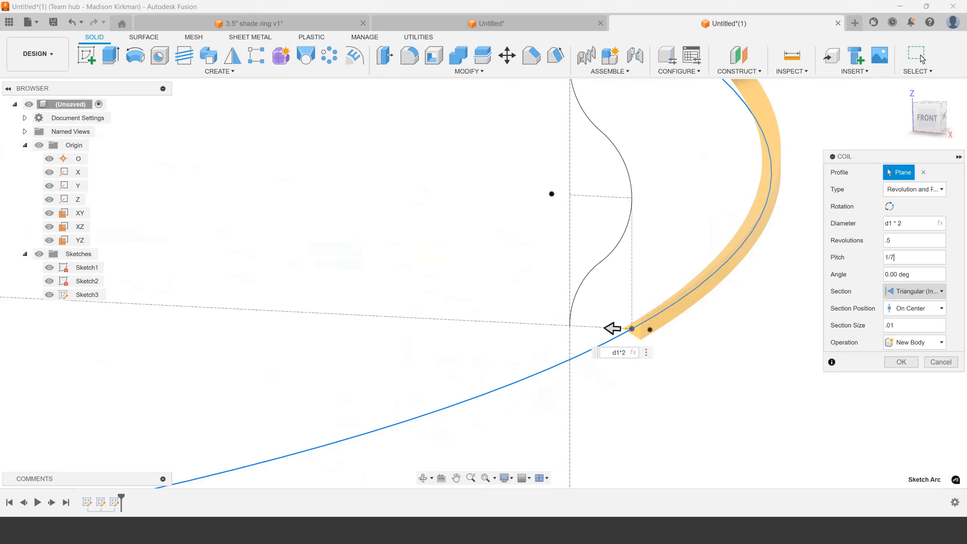
Check the coil's triangular section and section size at its start, and create the coil as a new body
left_click(927, 293)
left_click(936, 296)
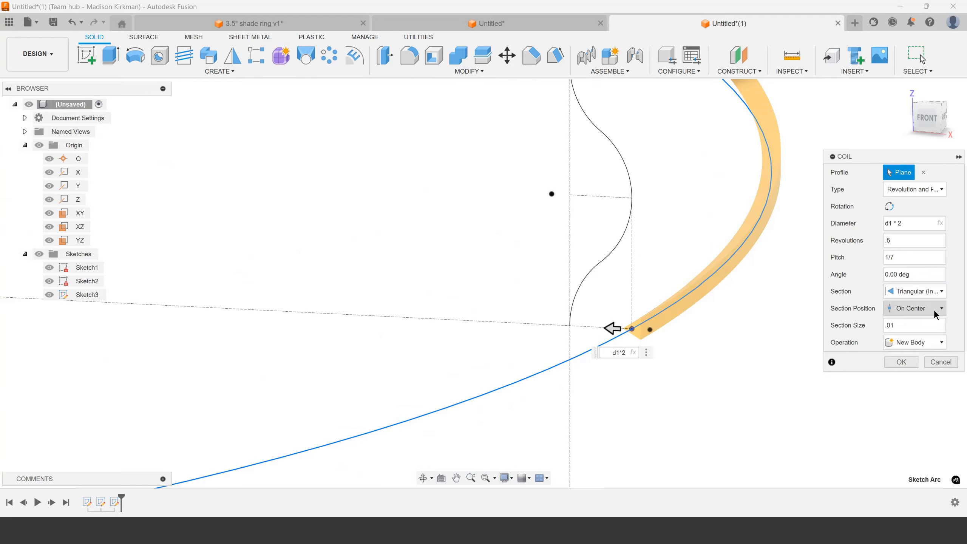
scroll(617, 322, "up", 5)
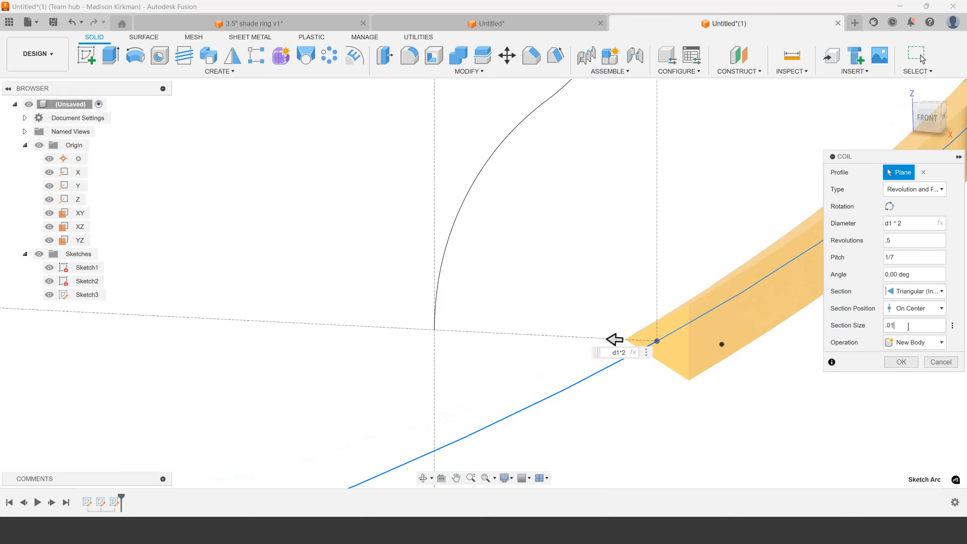
left_click(901, 325)
scroll(647, 263, "down", 8)
scroll(647, 190, "up", 3)
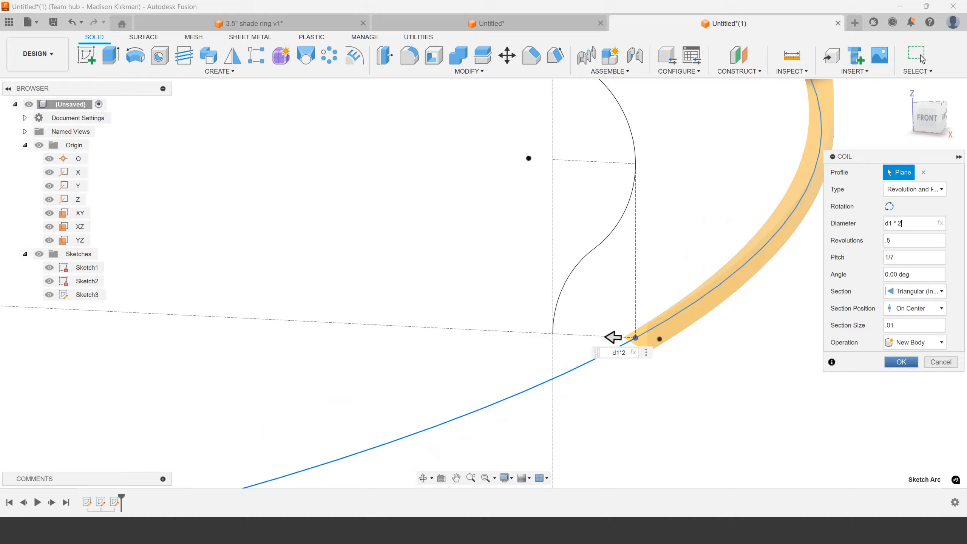
left_click(901, 362)
Set up a point-to-point move of the coil body with copy creation enabled
scroll(752, 367, "down", 3)
scroll(672, 345, "up", 3)
key("m")
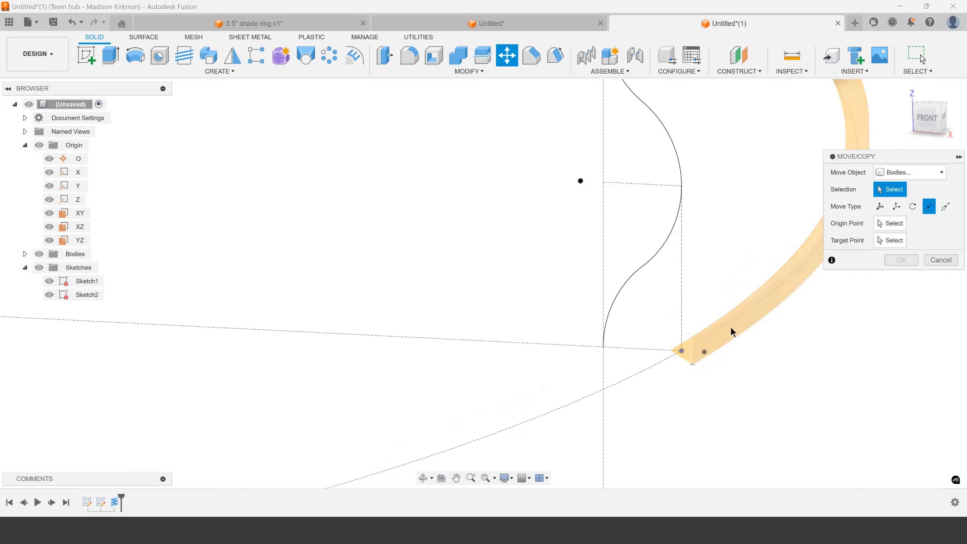
left_click(731, 331)
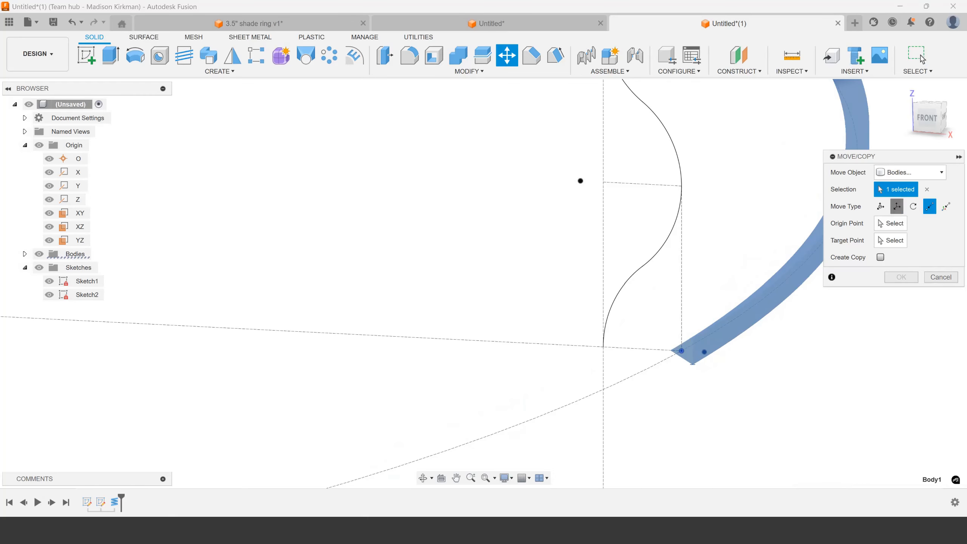
left_click(897, 206)
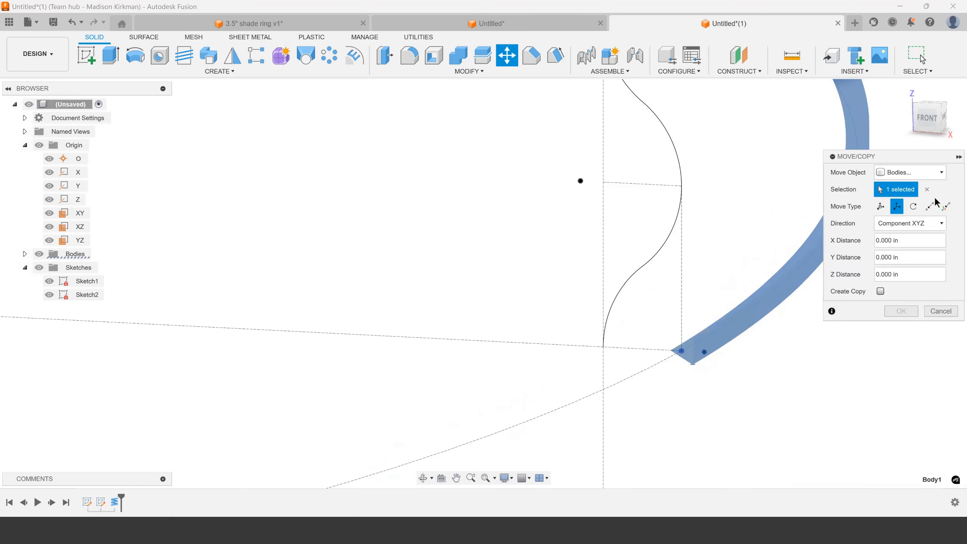
left_click(930, 206)
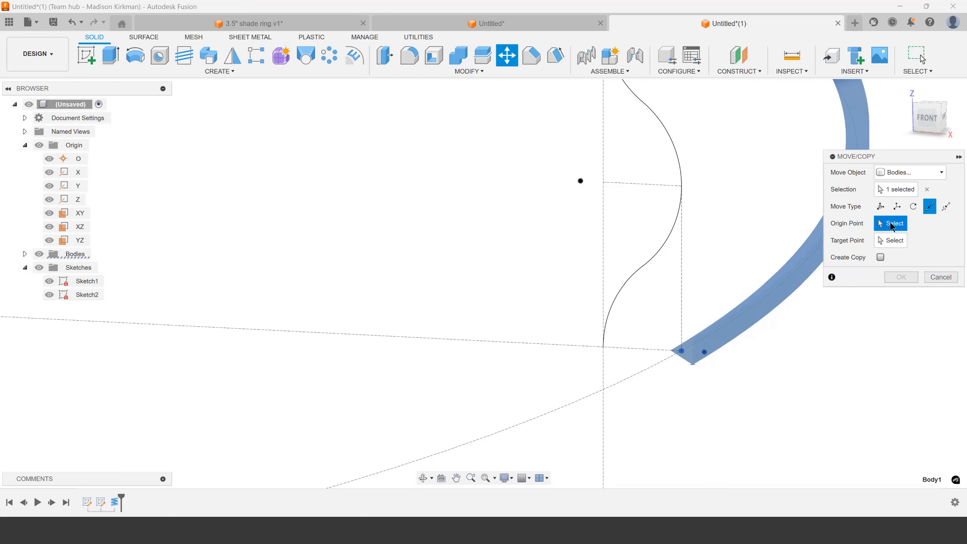
left_click(881, 258)
scroll(678, 390, "down", 3)
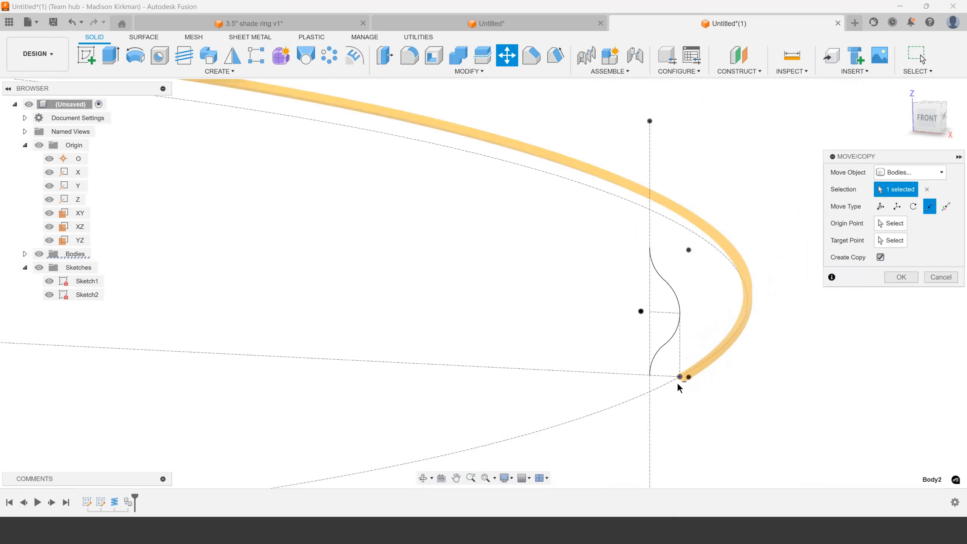
scroll(682, 313, "up", 1)
left_click(891, 223)
scroll(679, 403, "up", 5)
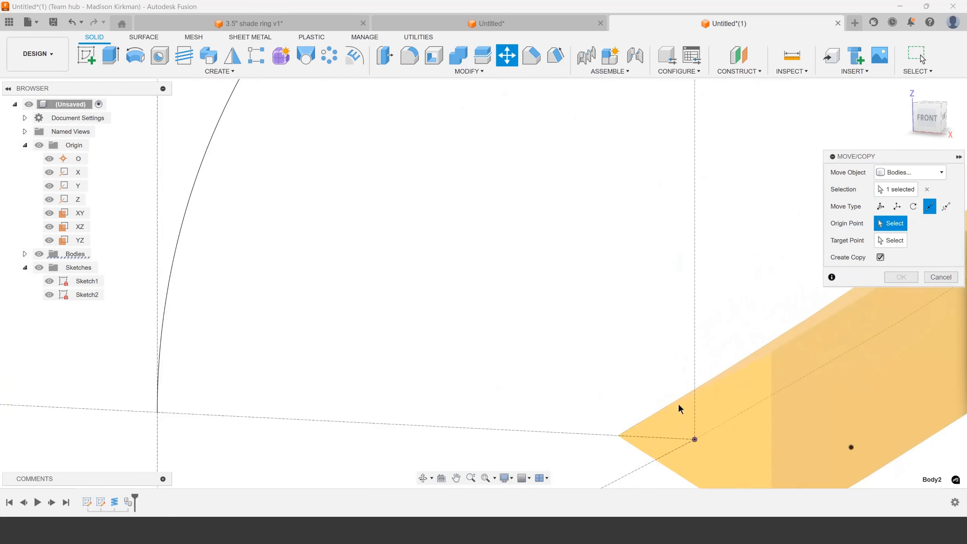
scroll(637, 382, "down", 4)
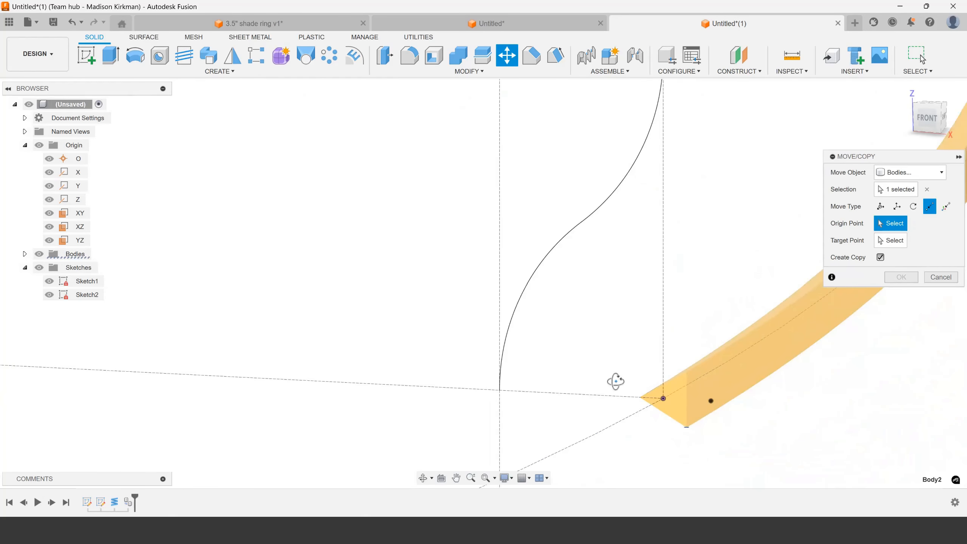
scroll(641, 389, "up", 6)
left_click(649, 374)
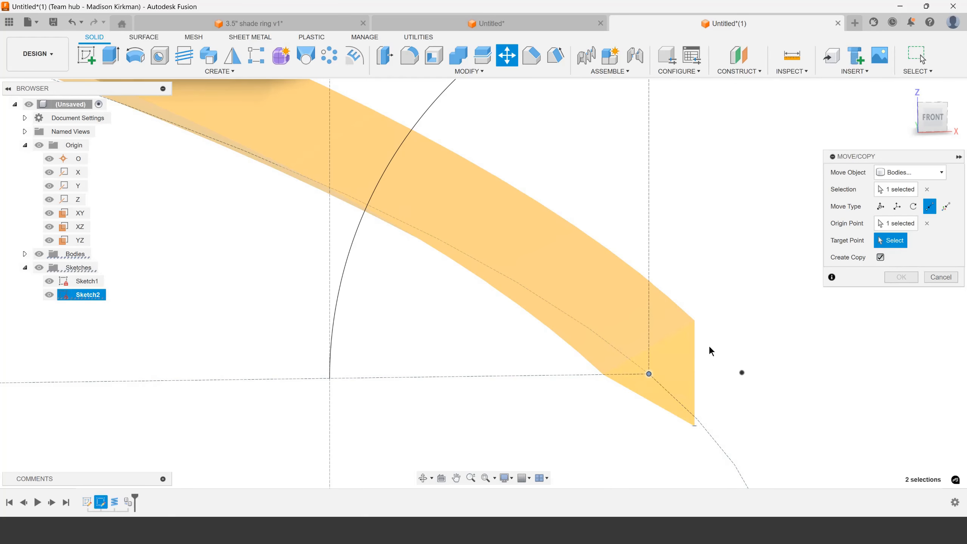
scroll(711, 351, "down", 5)
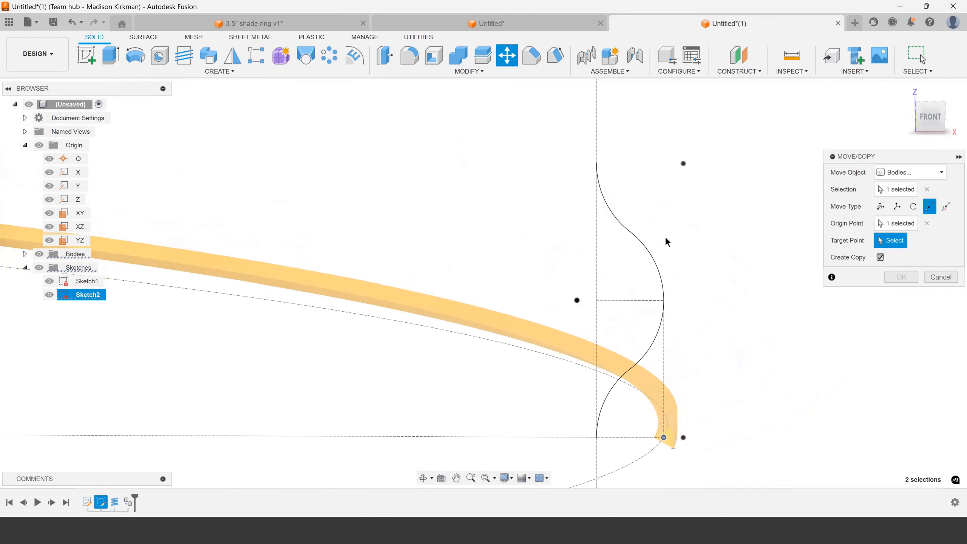
mouse_move(656, 307)
middle_mouse_down("shift")
mouse_move(668, 272)
mouse_move(664, 207)
mouse_move(651, 240)
middle_mouse_up("shift")
scroll(674, 259, "down", 2)
scroll(666, 362, "up", 3)
scroll(643, 338, "down", 4)
scroll(642, 195, "up", 2)
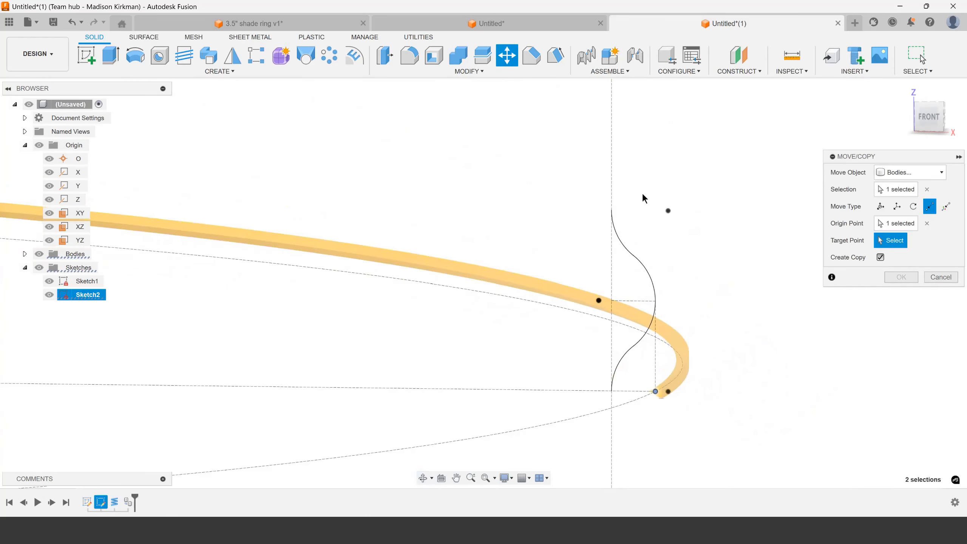
left_click(927, 223)
Copy the coil from the lower end of the wave profile to its upper end
scroll(616, 395, "up", 2)
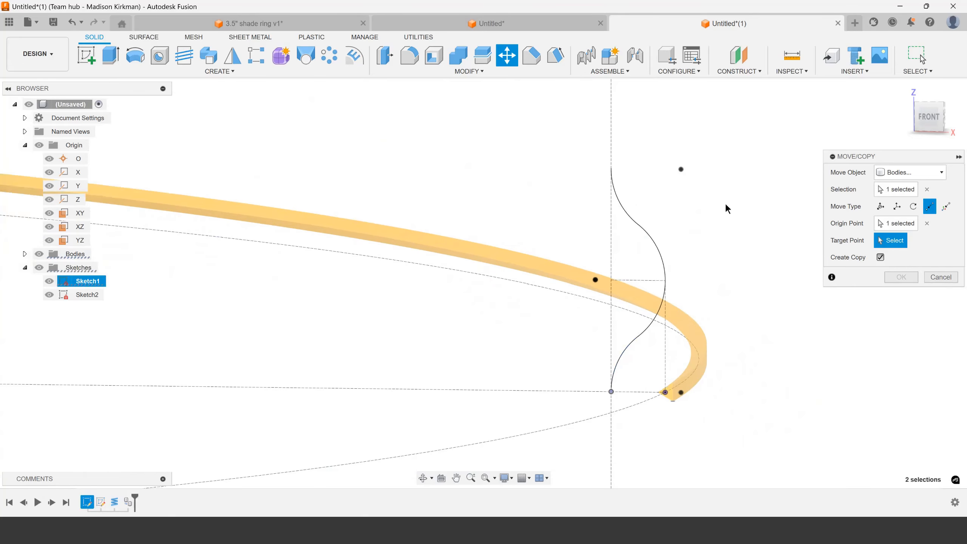
left_click(611, 169)
scroll(669, 241, "down", 2)
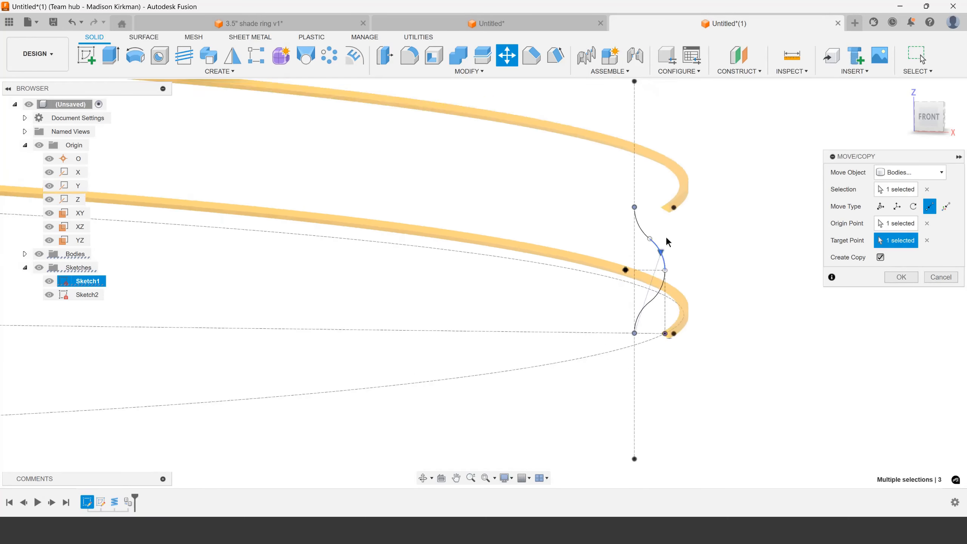
scroll(669, 238, "up", 2)
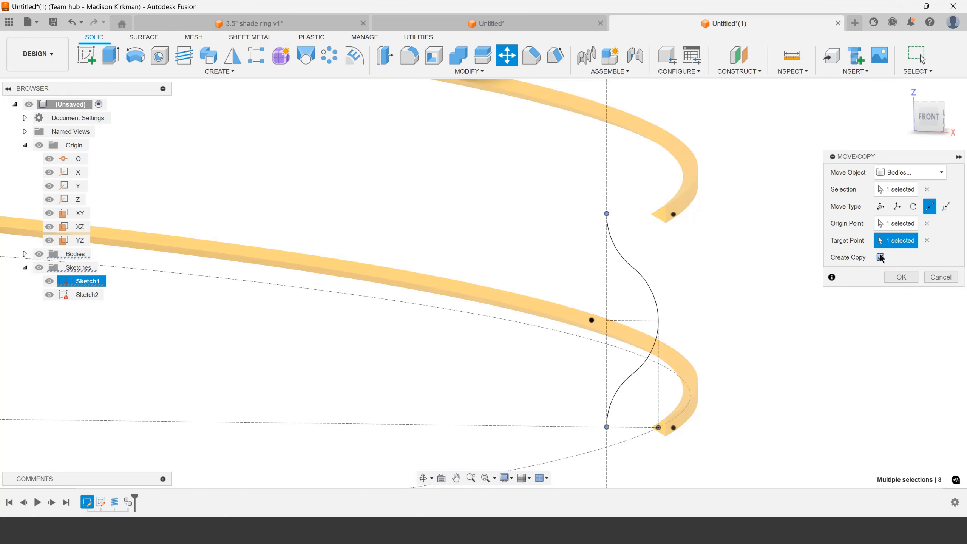
scroll(680, 421, "down", 10)
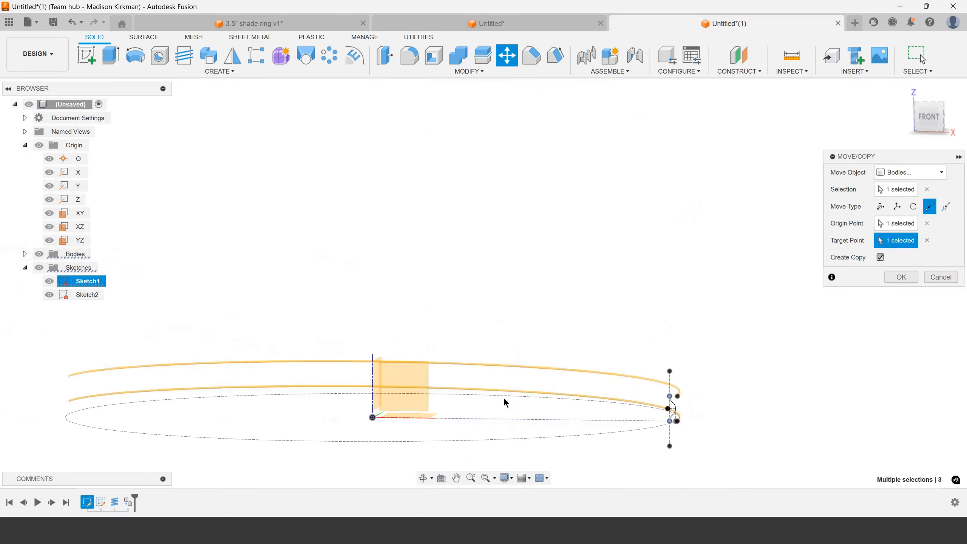
scroll(583, 411, "up", 10)
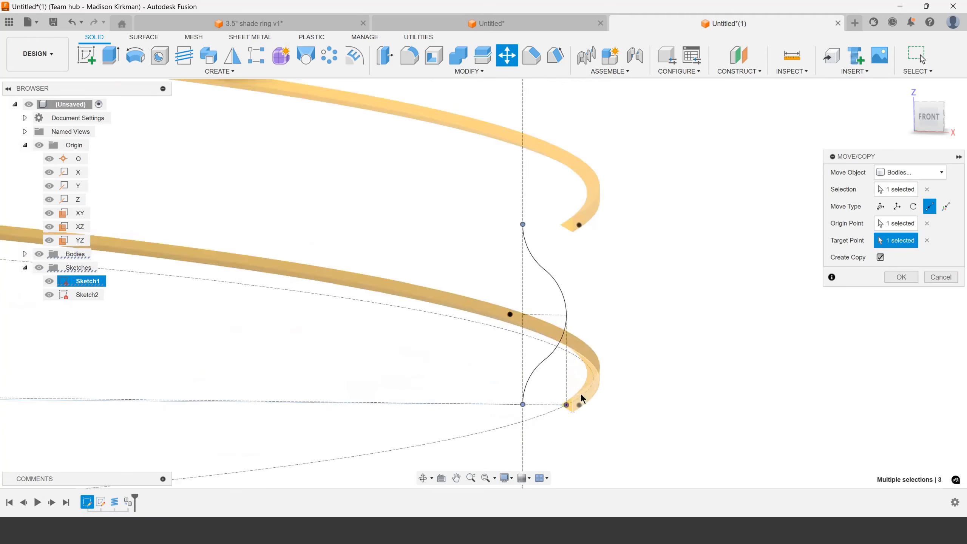
scroll(583, 384, "up", 4)
scroll(582, 377, "down", 3)
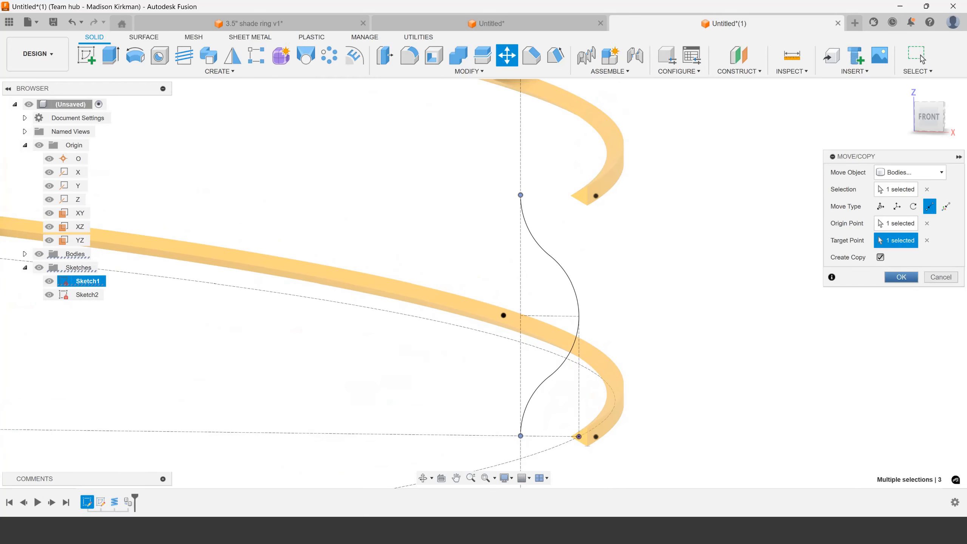
left_click(902, 277)
Start a surface Sweep of type Path + Guide Rail with the chained wave curve as its profile
scroll(675, 342, "down", 3)
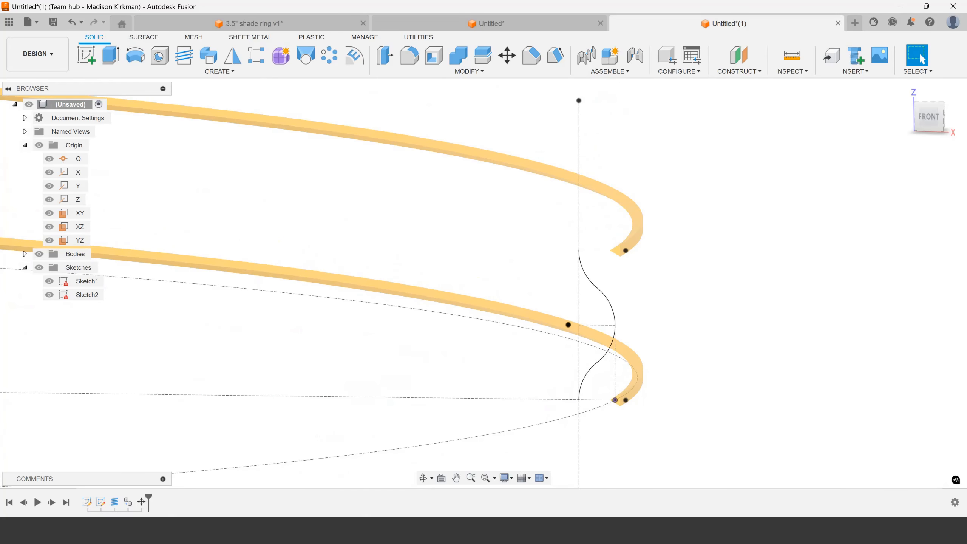
left_click(143, 37)
left_click(182, 71)
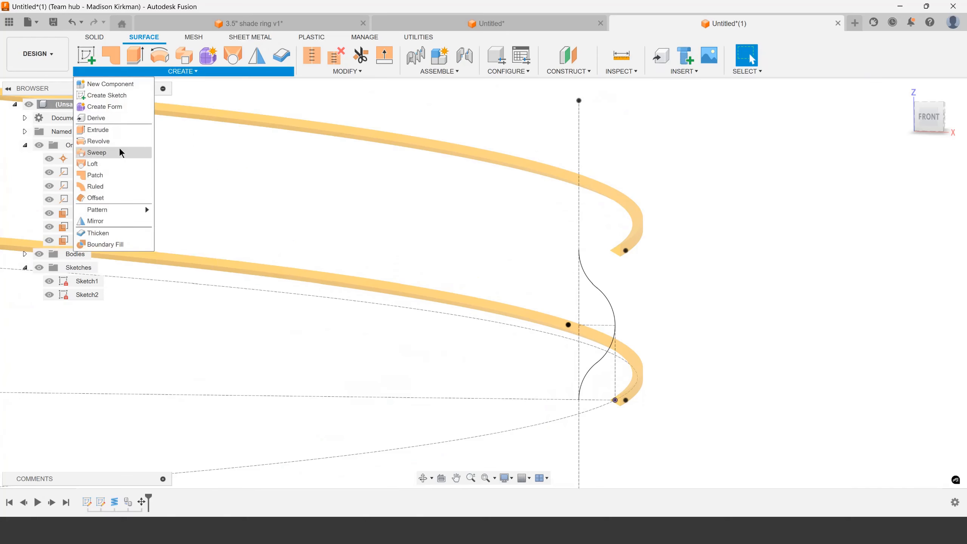
left_click(111, 152)
scroll(608, 290, "up", 3)
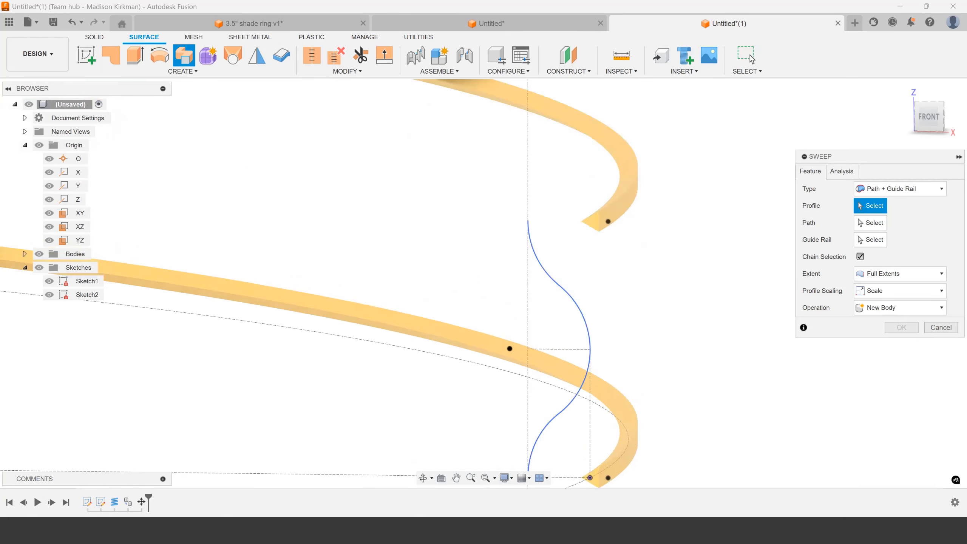
left_click(570, 292)
scroll(571, 296, "down", 4)
scroll(571, 305, "up", 2)
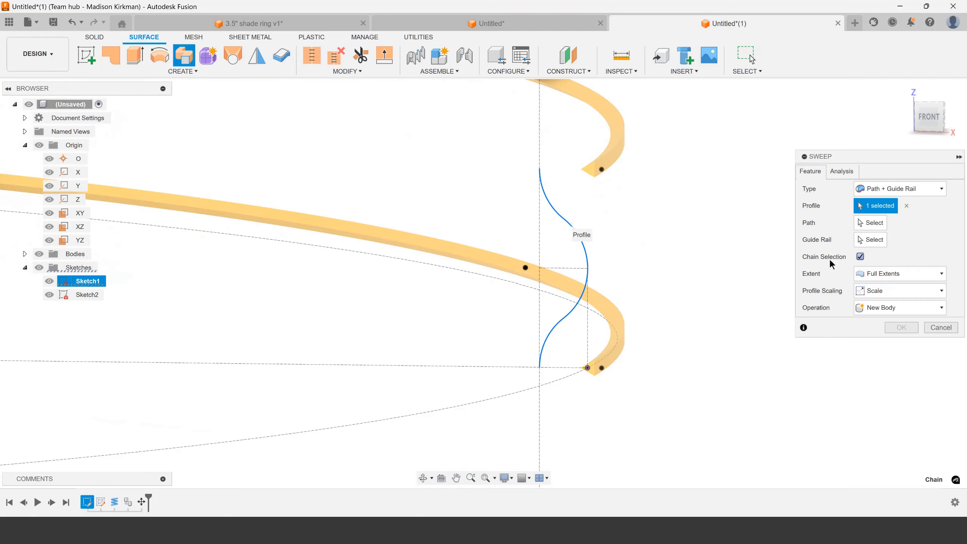
Use the inner edge of the lower coil as the sweep's path
left_click(875, 224)
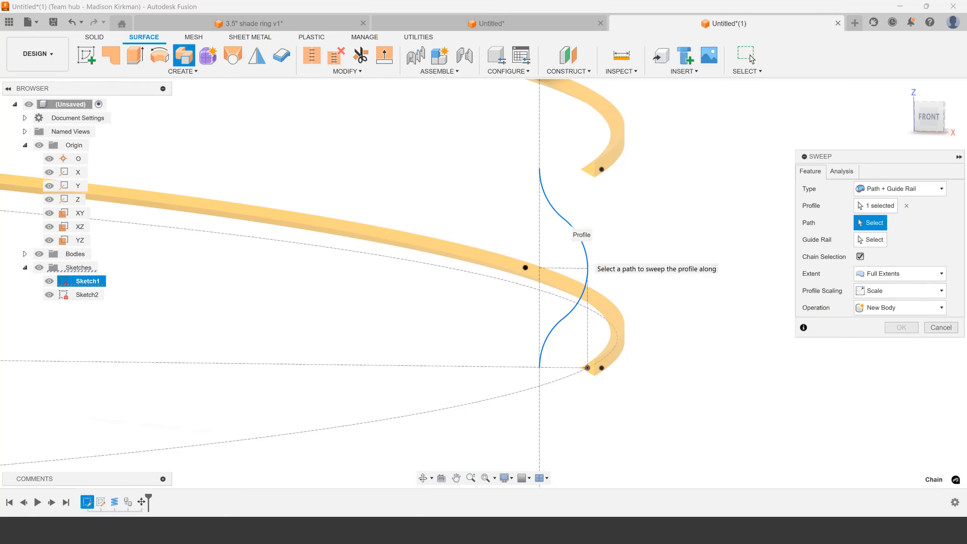
scroll(614, 304, "down", 2)
scroll(595, 360, "up", 3)
scroll(574, 334, "up", 3)
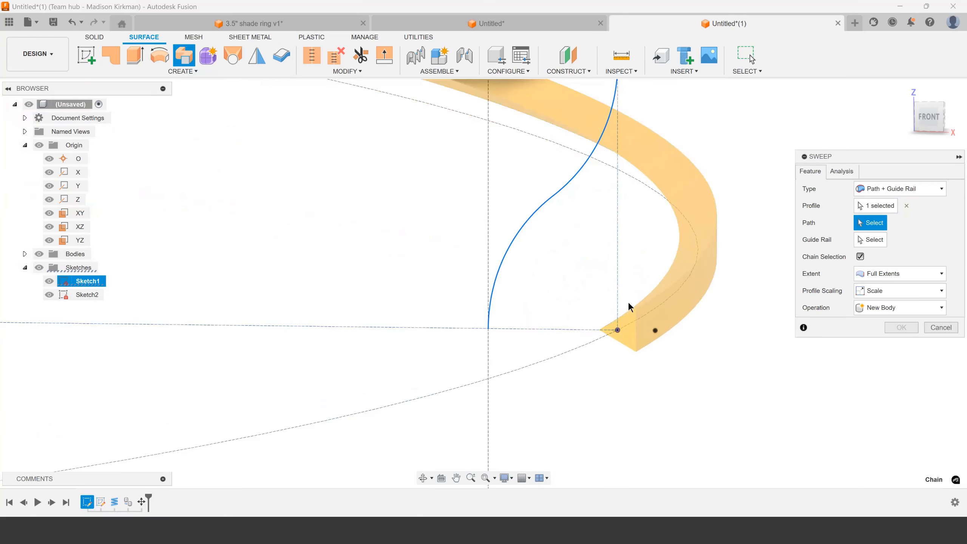
left_click(633, 308)
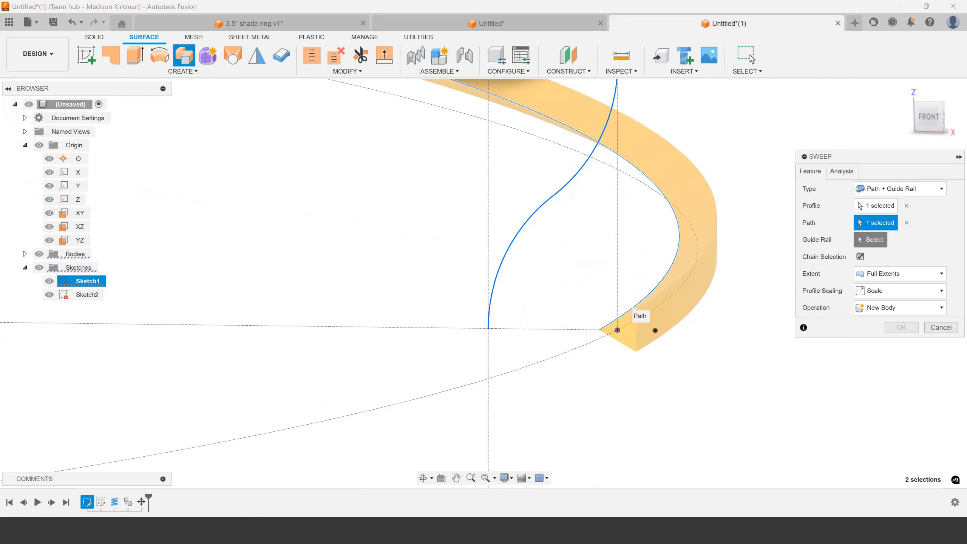
Use the inner edge of the upper coil as the sweep's guide rail, clearing the mistaken pick on its end face
left_click(871, 239)
scroll(676, 378, "down", 3)
scroll(640, 230, "up", 5)
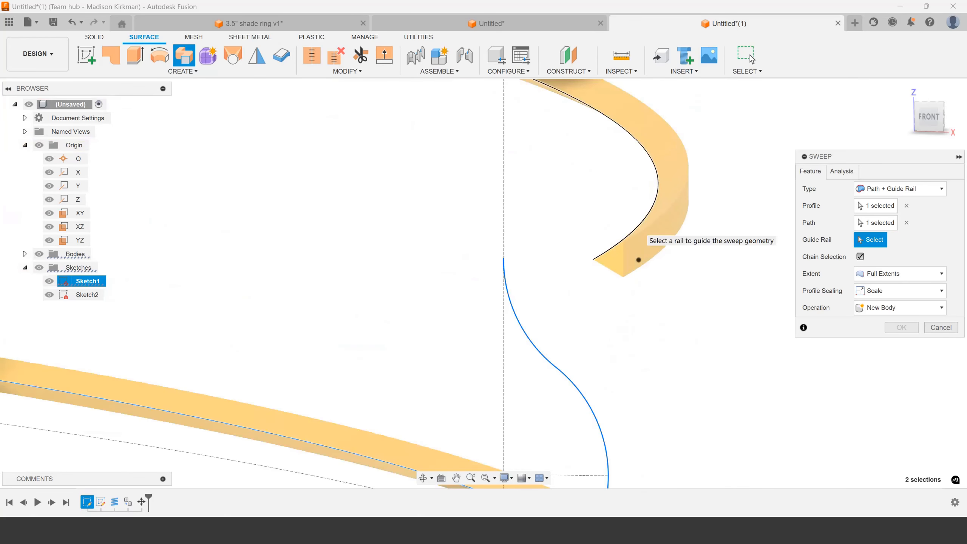
left_click(614, 250)
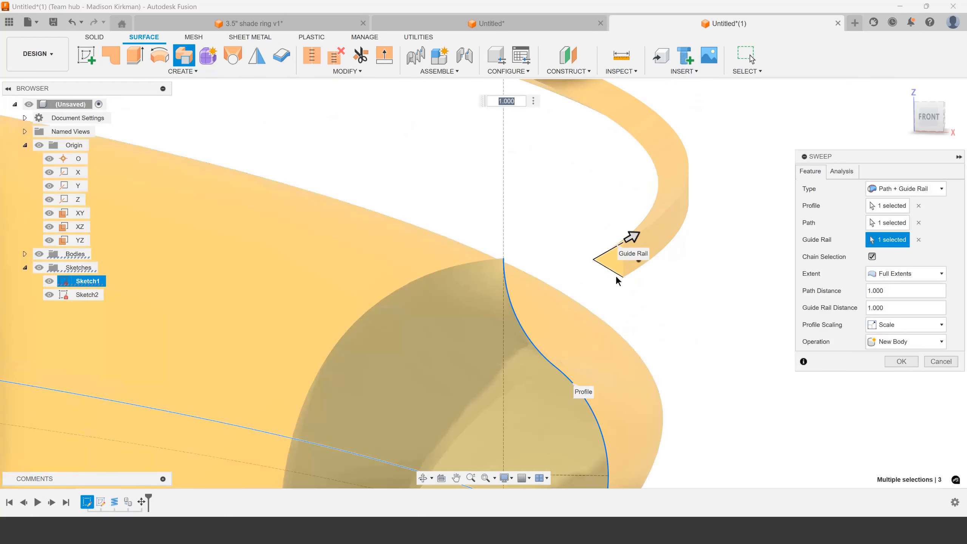
left_click(919, 239)
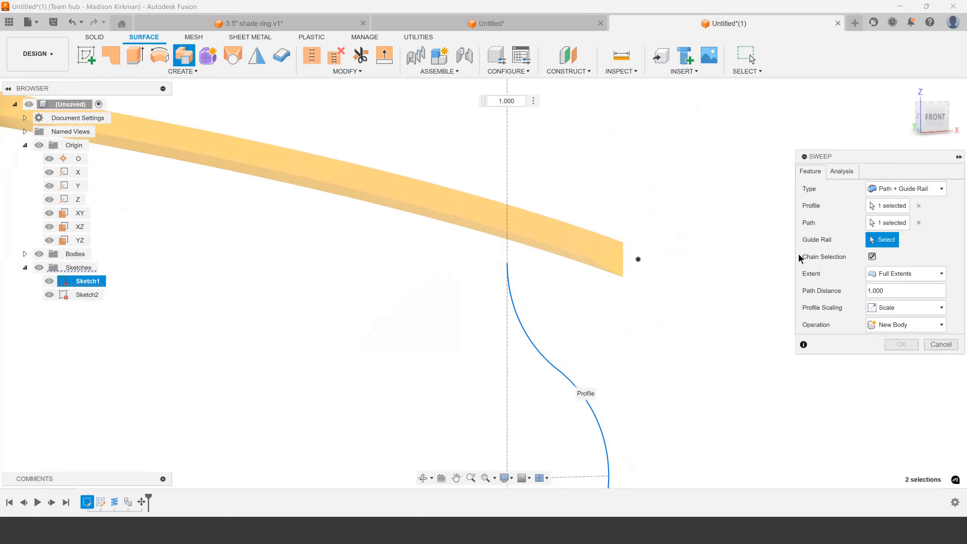
left_click(598, 262)
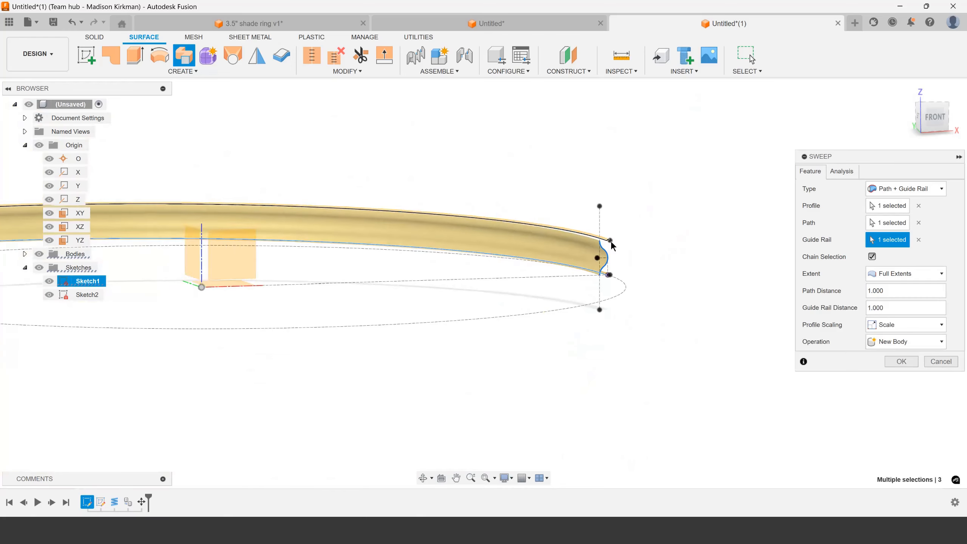
Try the Perpendicular to Path extent on the sweep and examine how the surface ends against the coils
middle_click_drag(611, 252, 615, 227, "shift")
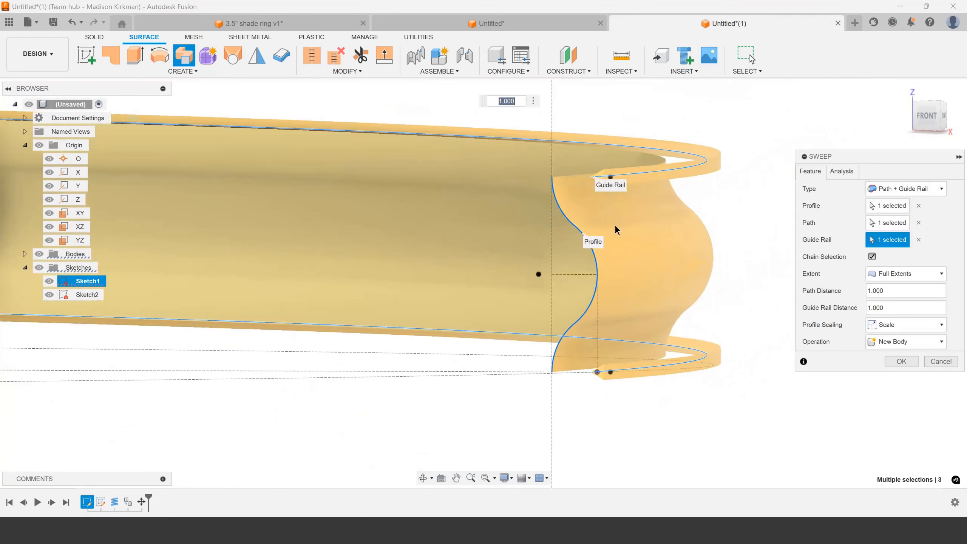
middle_click_drag(615, 269, 586, 274, "shift")
left_click(904, 274)
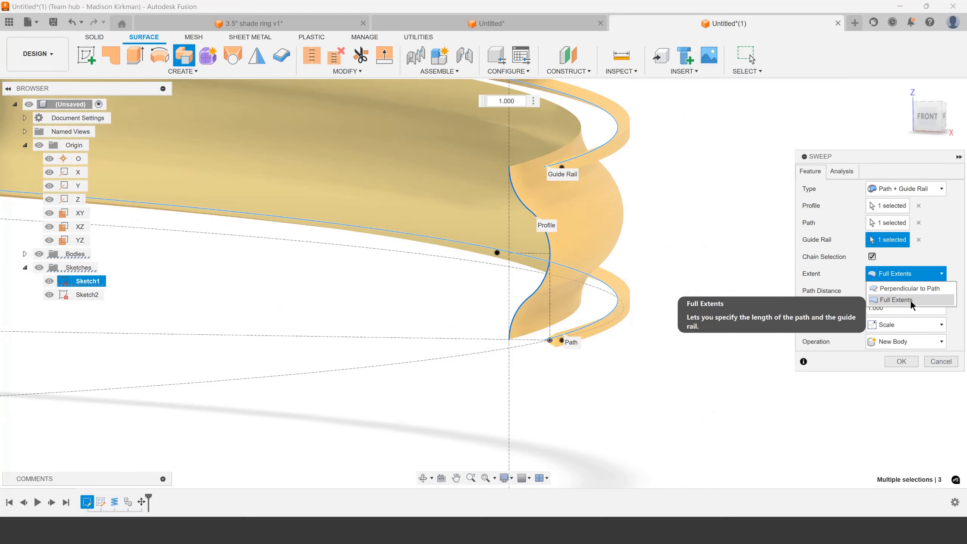
scroll(730, 294, "down", 7)
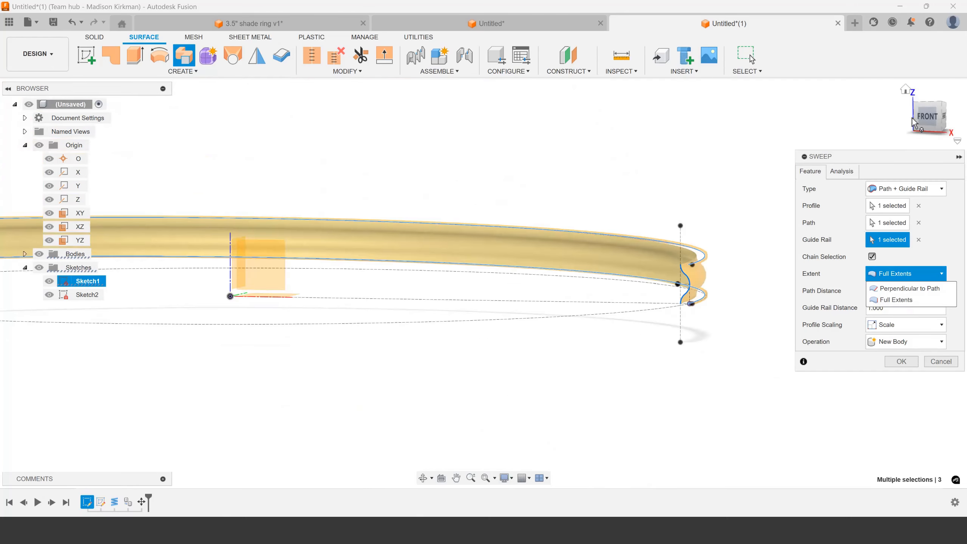
left_click(914, 123)
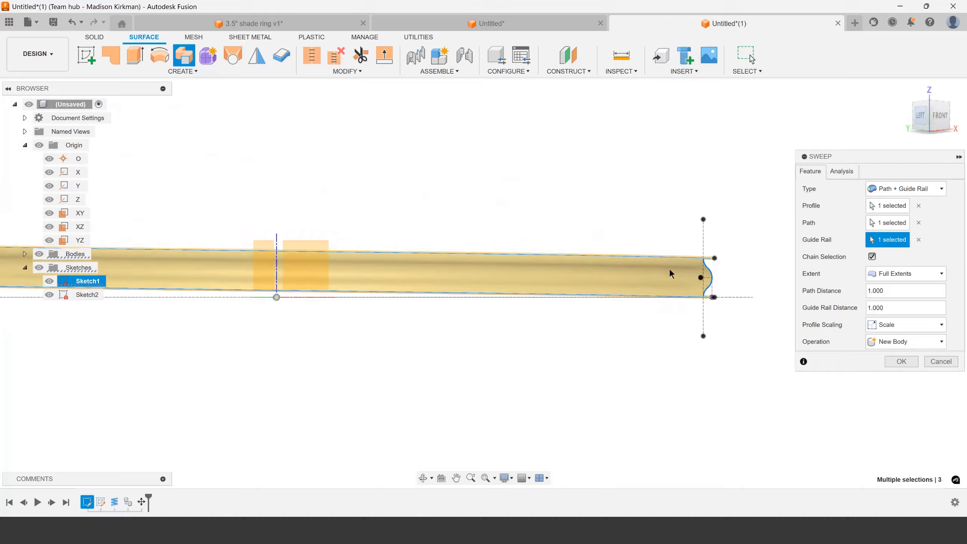
scroll(671, 274, "up", 5)
left_click(904, 274)
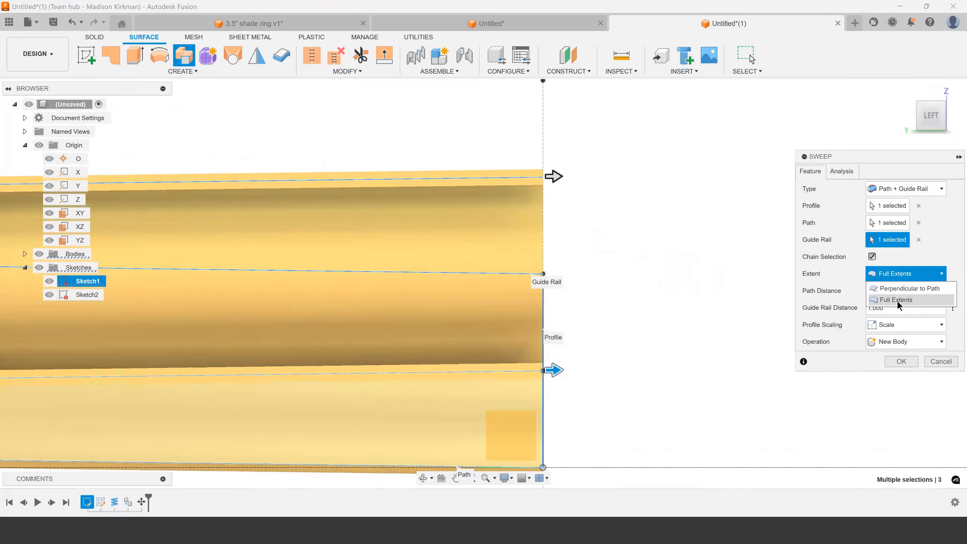
left_click(901, 288)
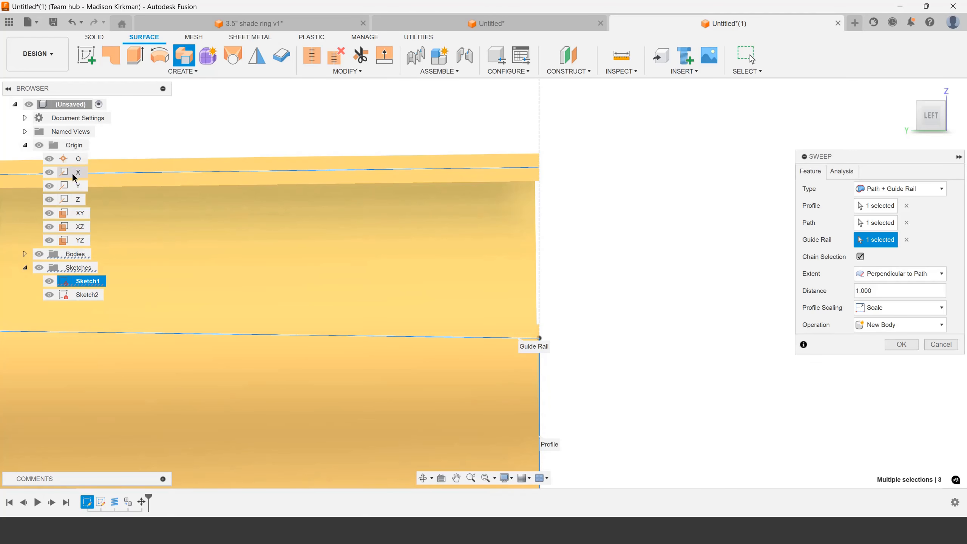
scroll(504, 219, "down", 3)
scroll(518, 243, "up", 4)
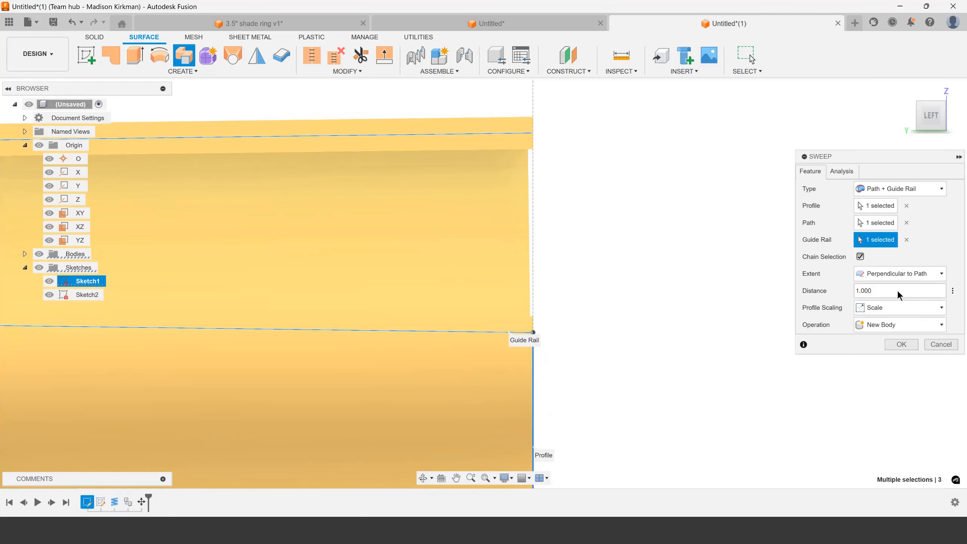
Set the sweep's extent to Full Extents and create the wave surface as a new body
left_click(901, 274)
left_click(884, 300)
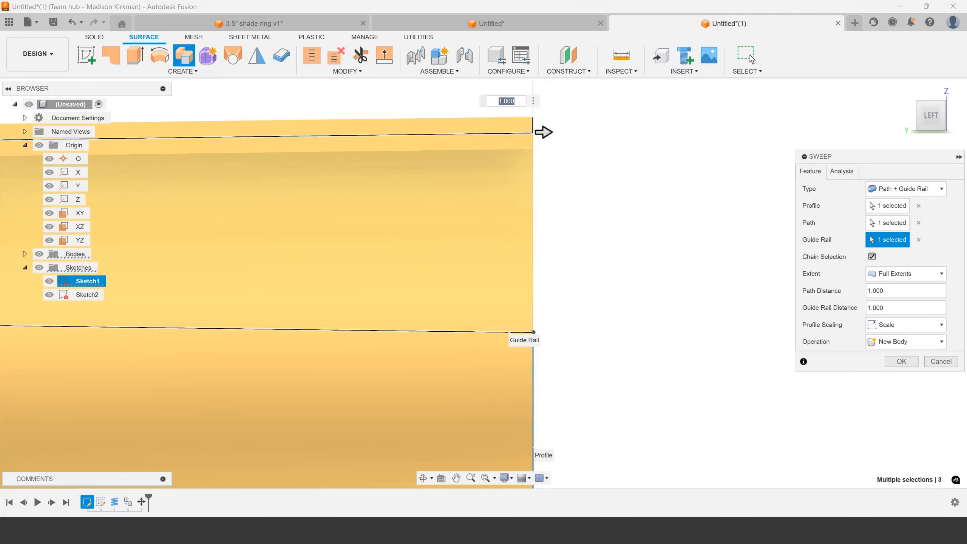
scroll(589, 214, "down", 4)
middle_click_drag(595, 270, 566, 283, "shift")
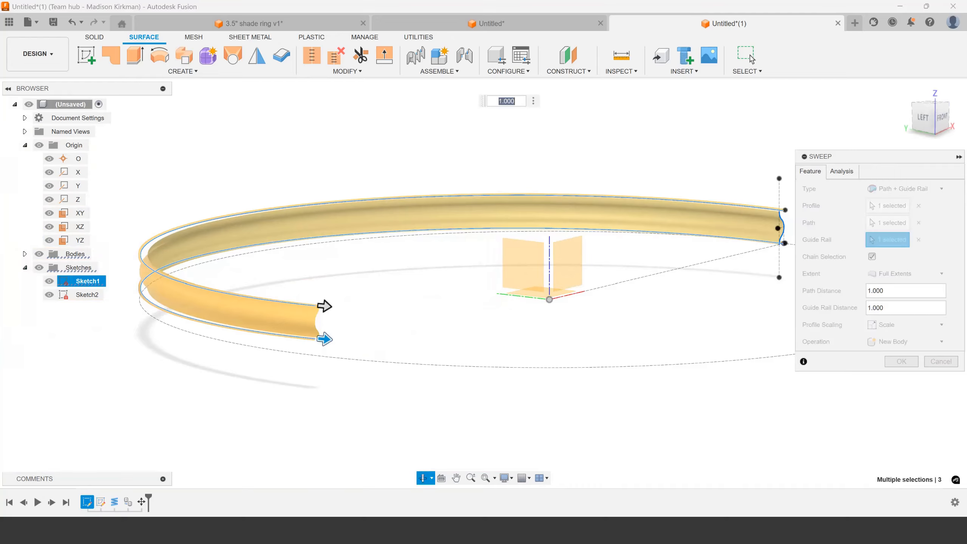
scroll(566, 287, "down", 4)
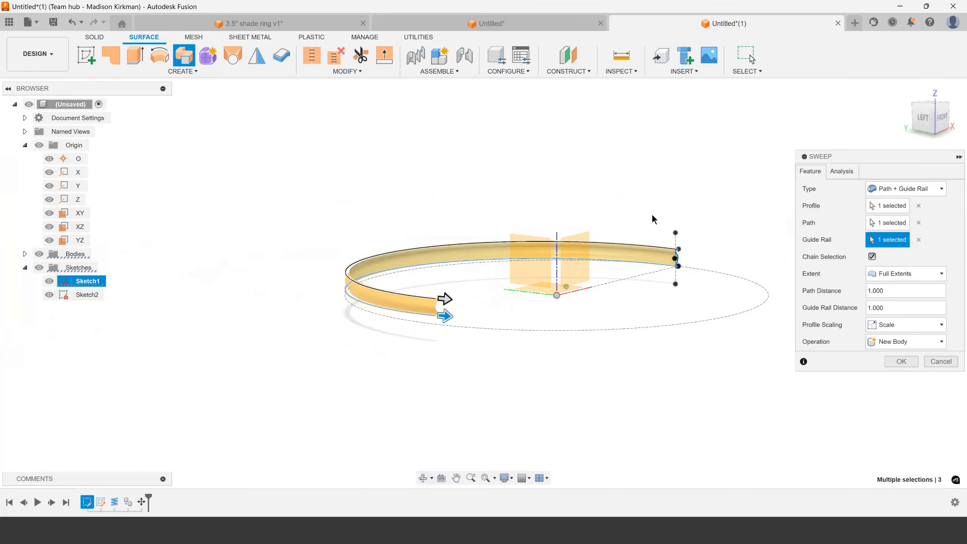
left_click(901, 362)
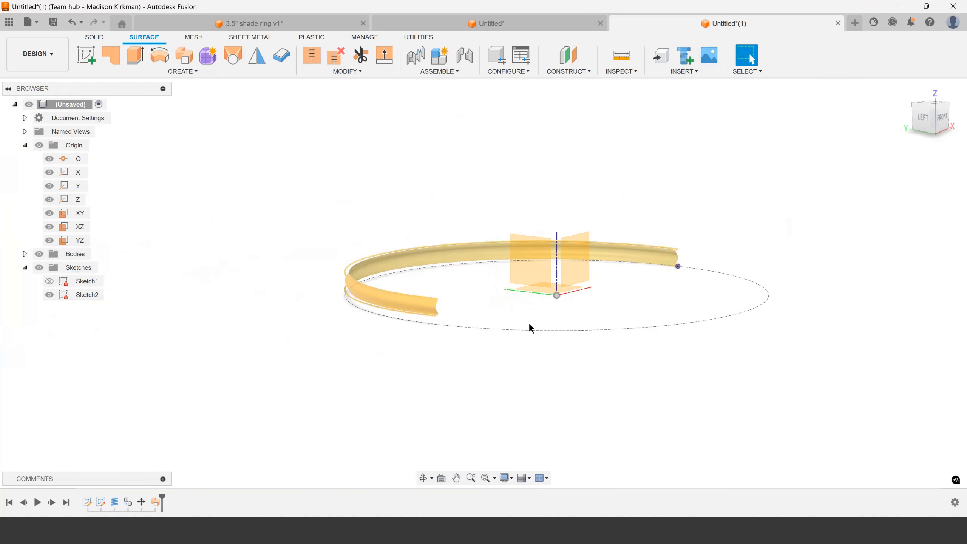
key("m")
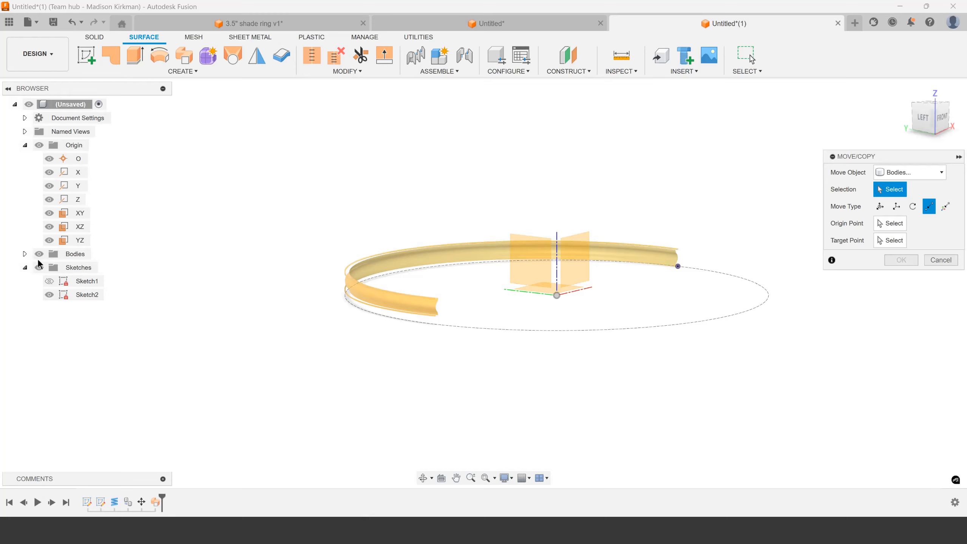
left_click(24, 254)
left_click(940, 260)
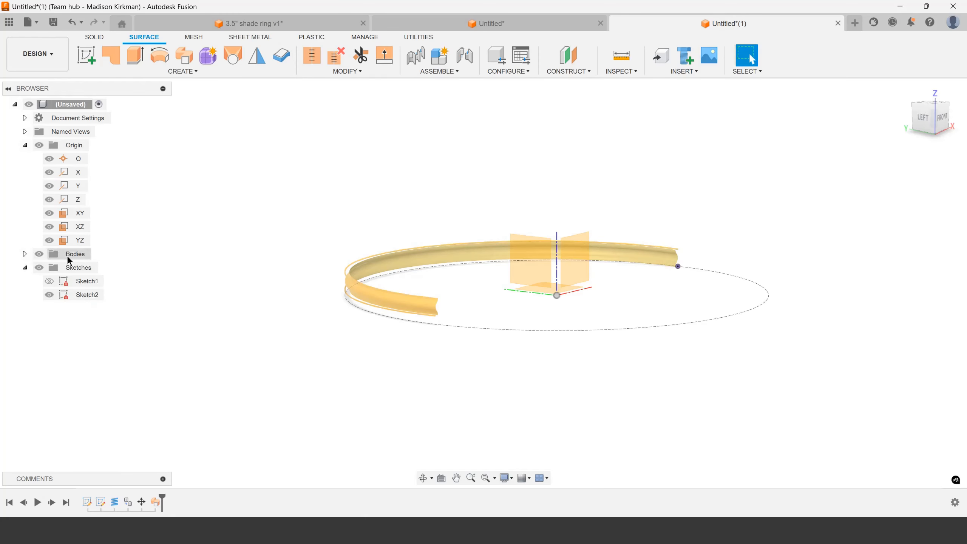
Try deleting the coil Body1 together with its source feature, and undo the deletion
left_click(25, 254)
right_click(90, 270)
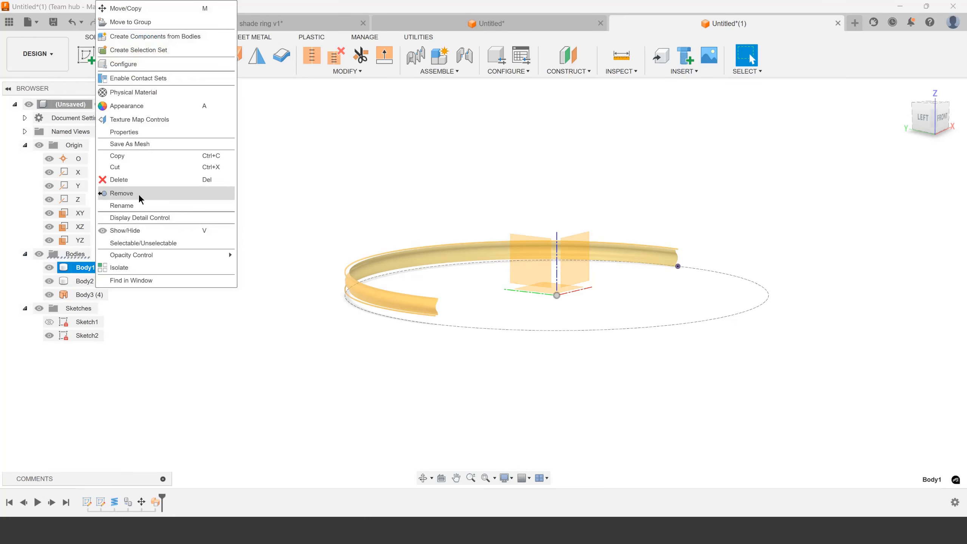
left_click(141, 183)
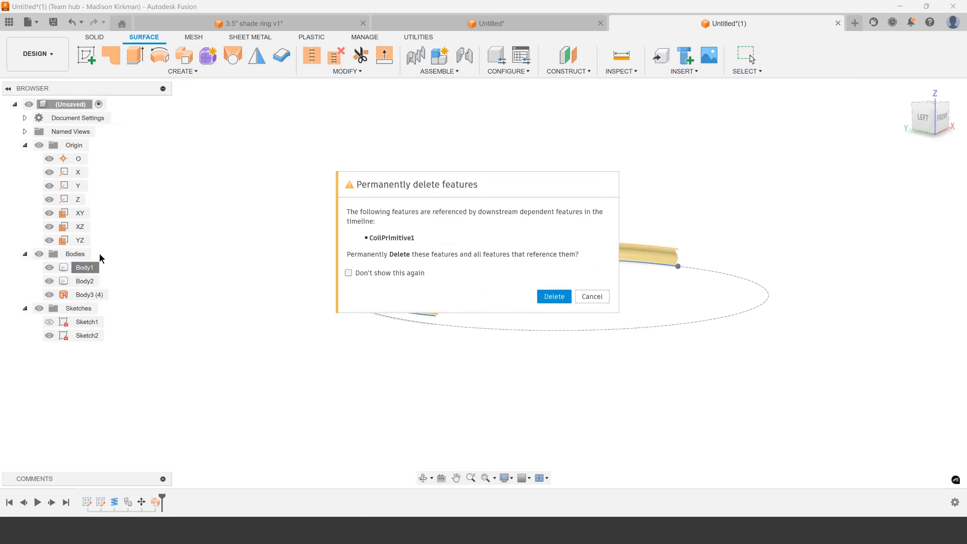
left_click(553, 296)
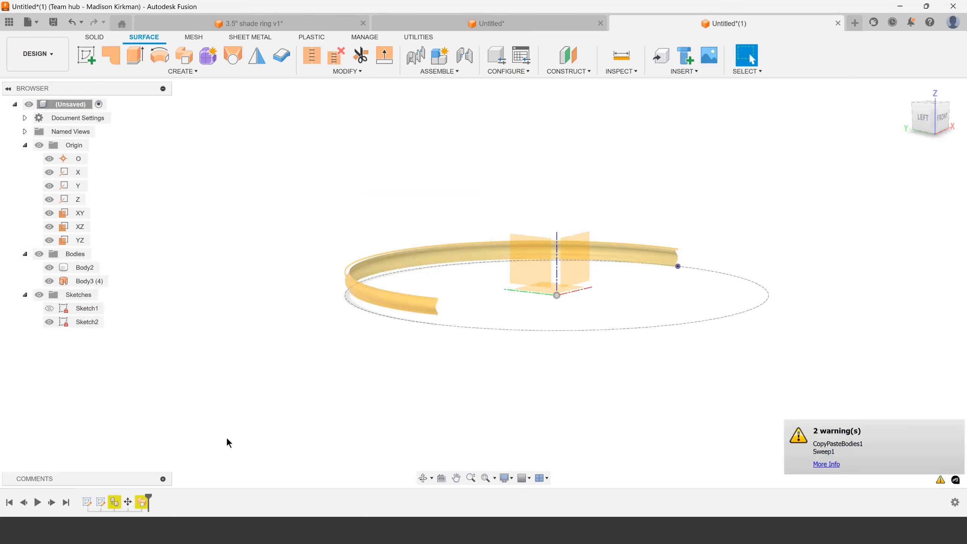
key("ctrl+z")
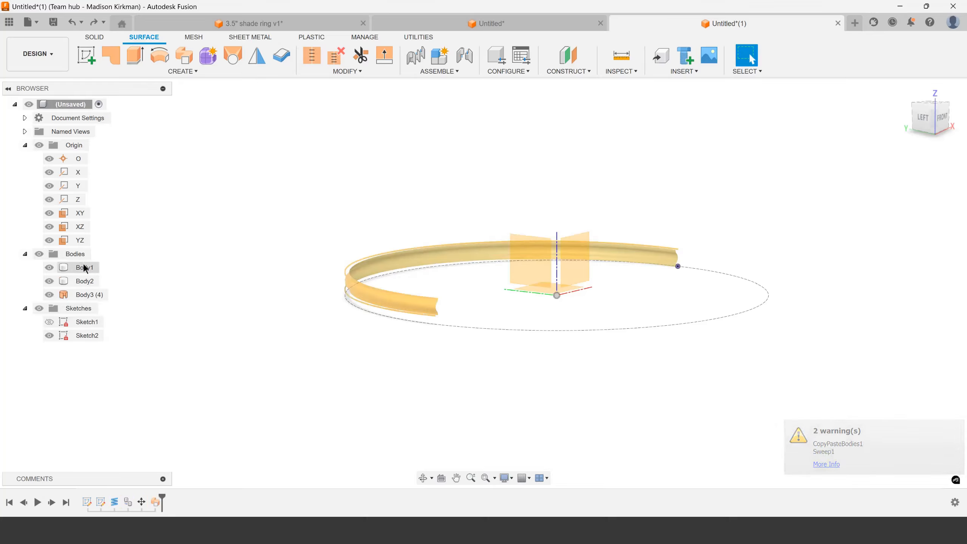
Remove both coil bodies, Body1 and Body2, with the Remove command so that only the swept surface is kept
right_click(84, 267)
left_click(127, 195)
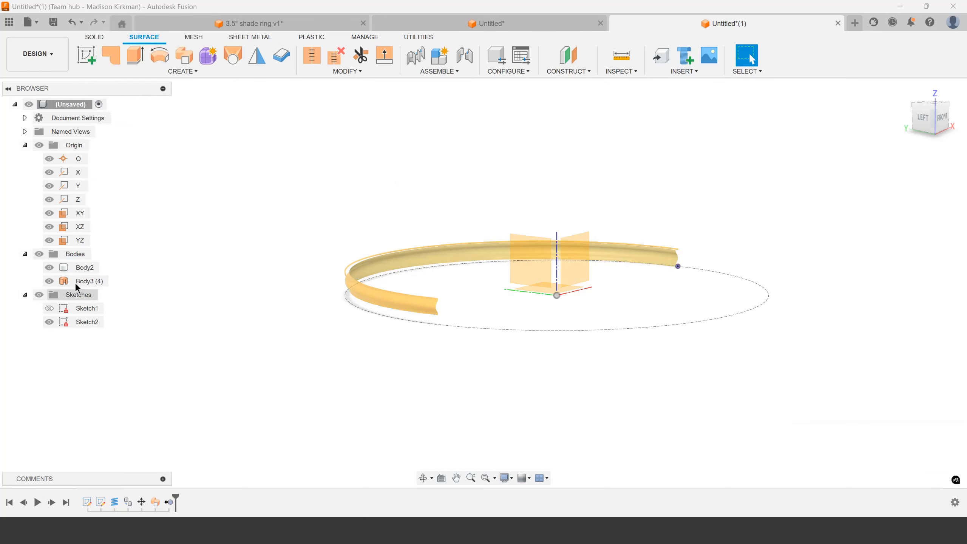
left_click(114, 193)
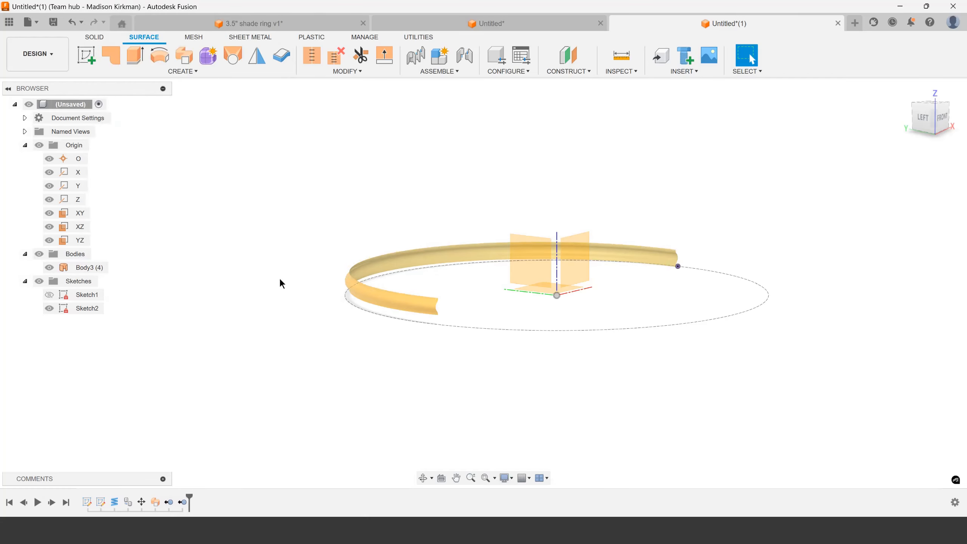
Copy the swept surface body and translate the copy about 0.348 in upward along Z
left_click(440, 294)
key("m")
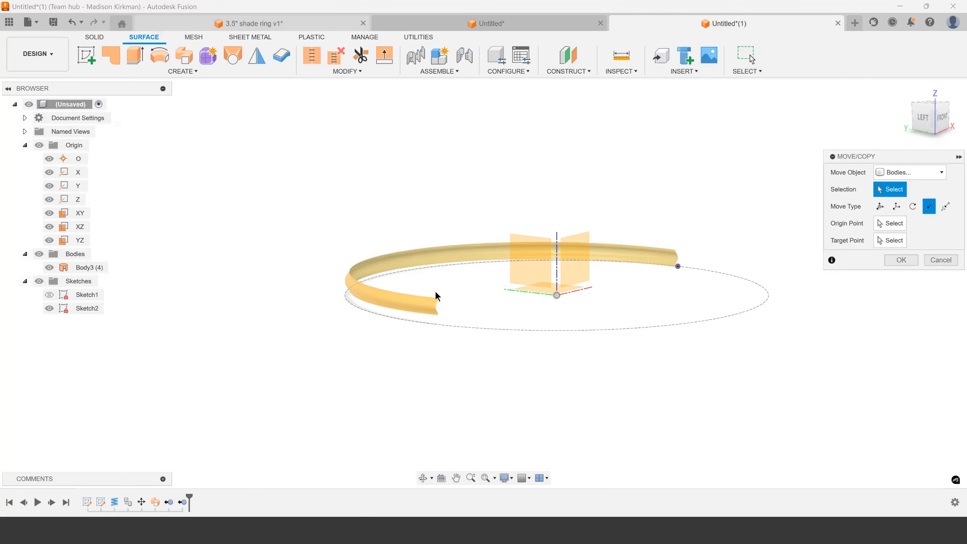
left_click(910, 172)
left_click(899, 173)
left_click(415, 301)
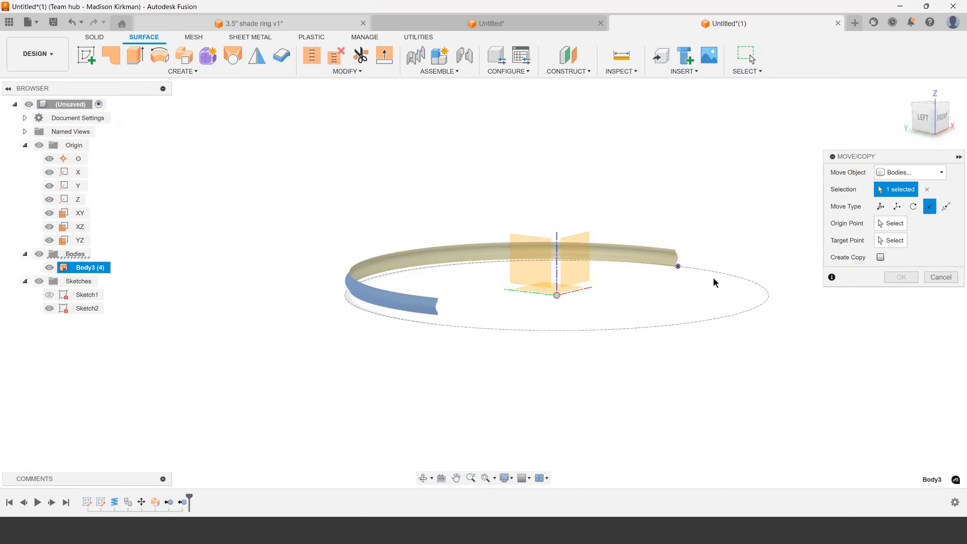
left_click(897, 207)
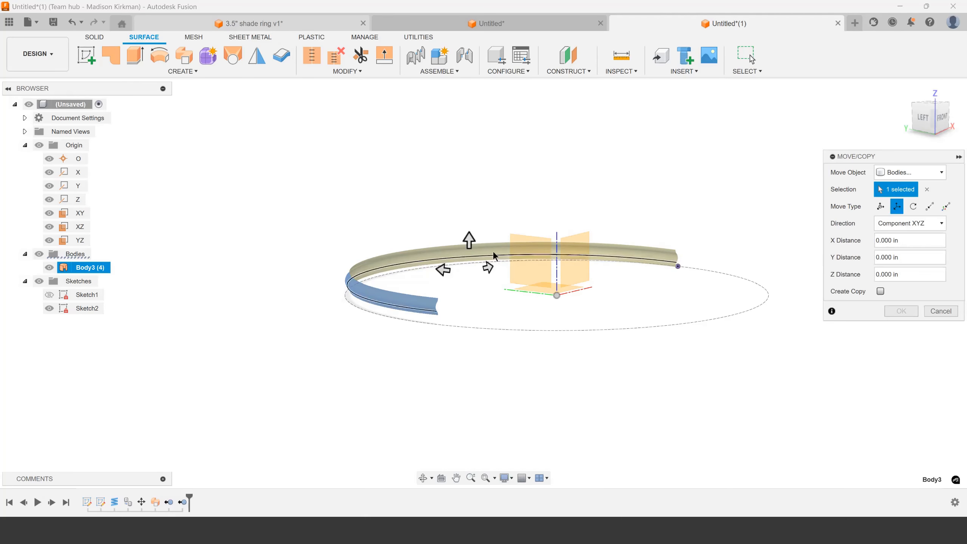
left_click_drag(469, 237, 469, 198)
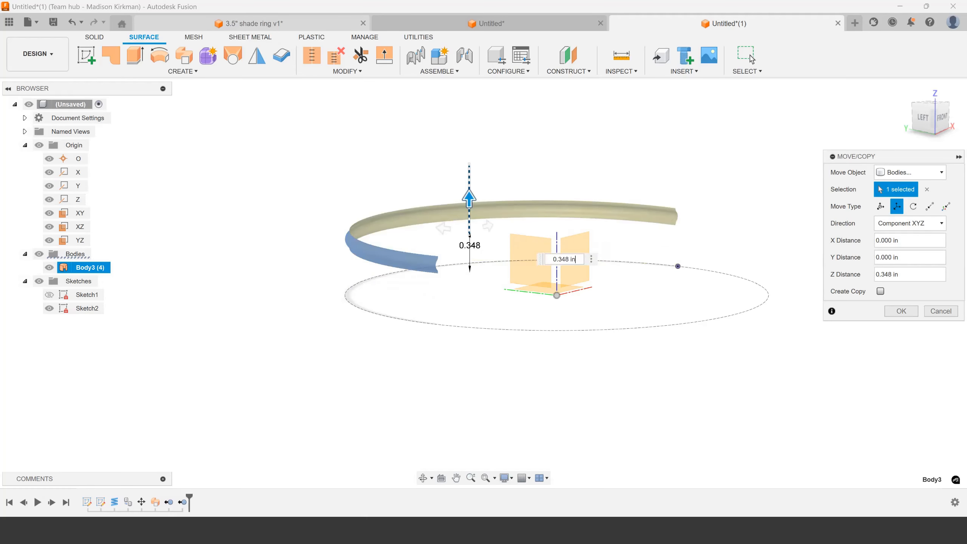
left_click(880, 292)
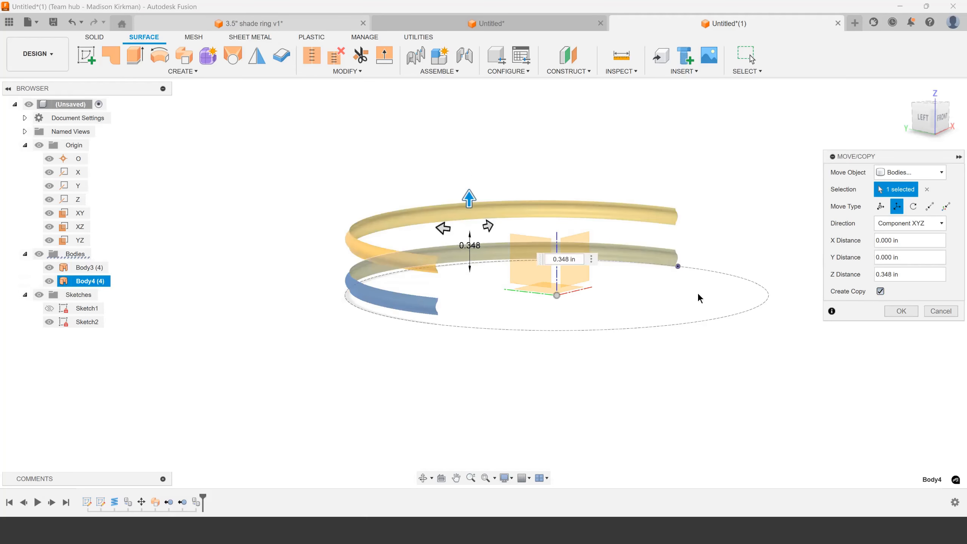
Rotate the copied surface body 180 degrees about the Z axis
left_click(913, 206)
left_click(560, 251)
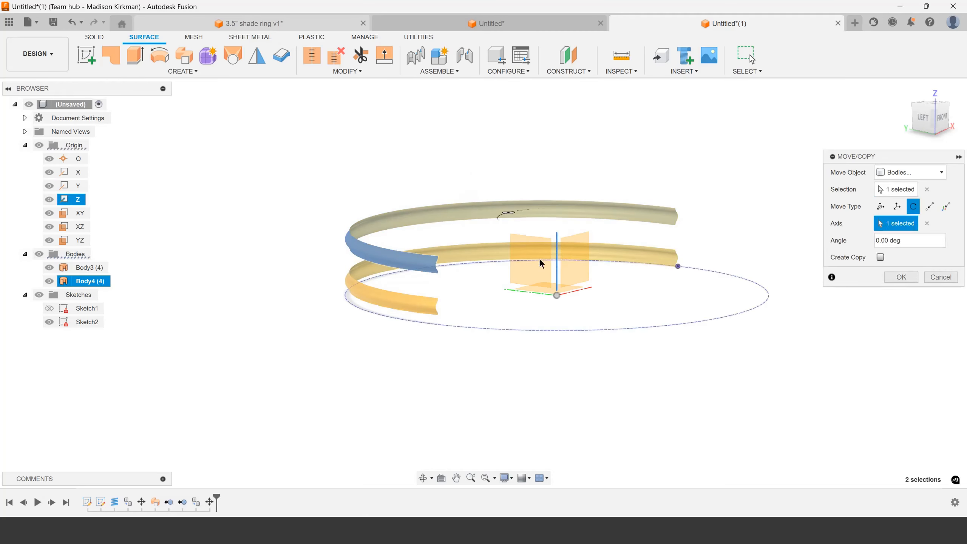
left_click(923, 244)
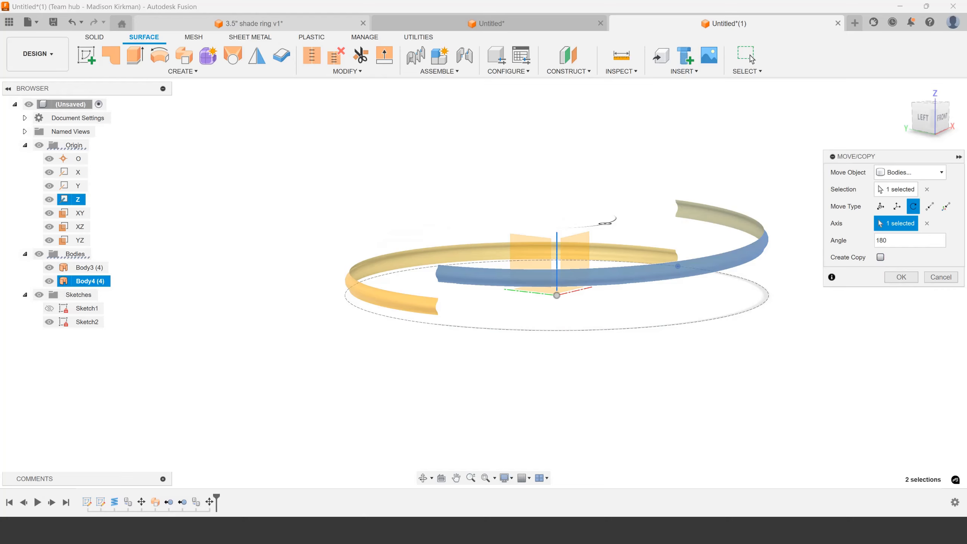
Move the copied half point to point, from its upper end corner to the matching upper corner of the original half's end
left_click(928, 208)
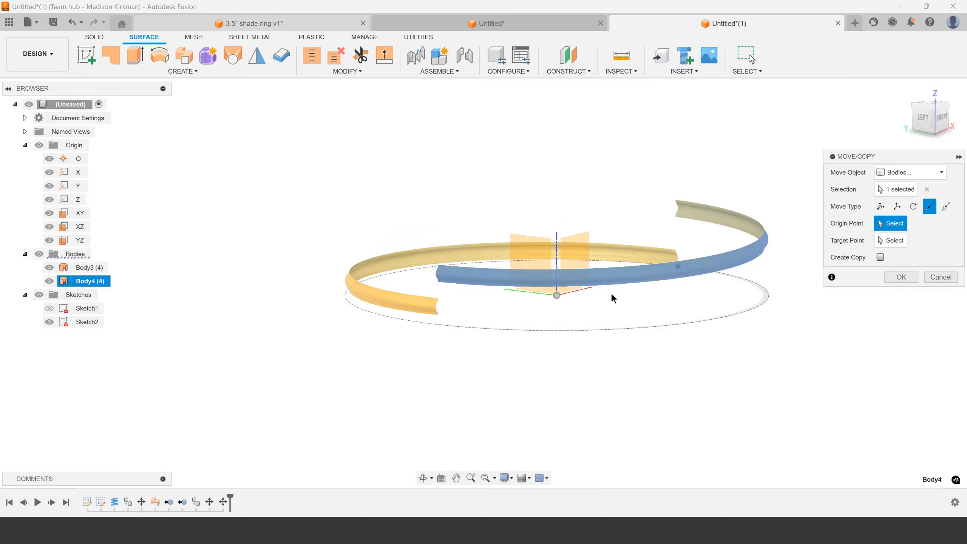
middle_click_drag(470, 295, 535, 330, "shift")
scroll(749, 265, "up", 5)
scroll(497, 341, "down", 4)
scroll(535, 330, "down", 3)
scroll(381, 247, "up", 2)
scroll(519, 254, "up", 3)
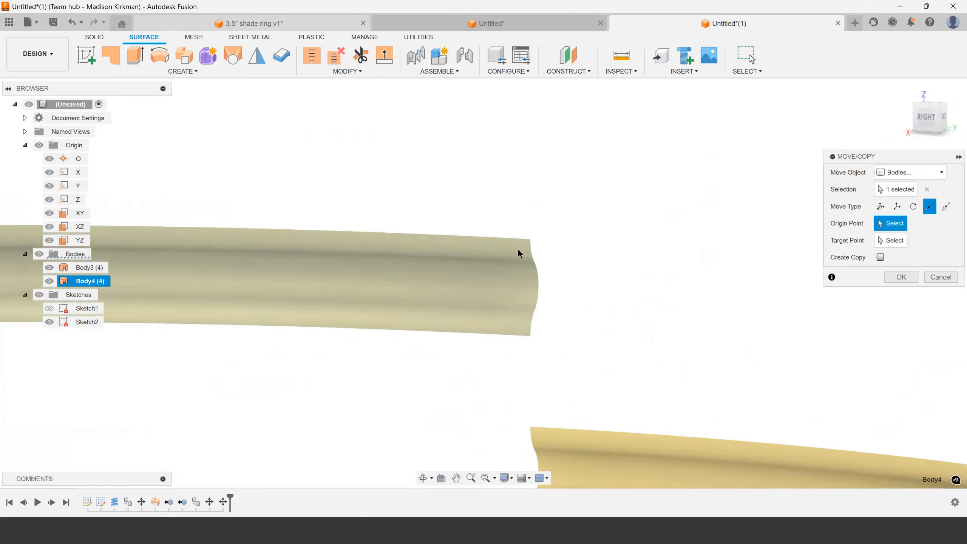
left_click(528, 240)
middle_click_drag(529, 434, 550, 339)
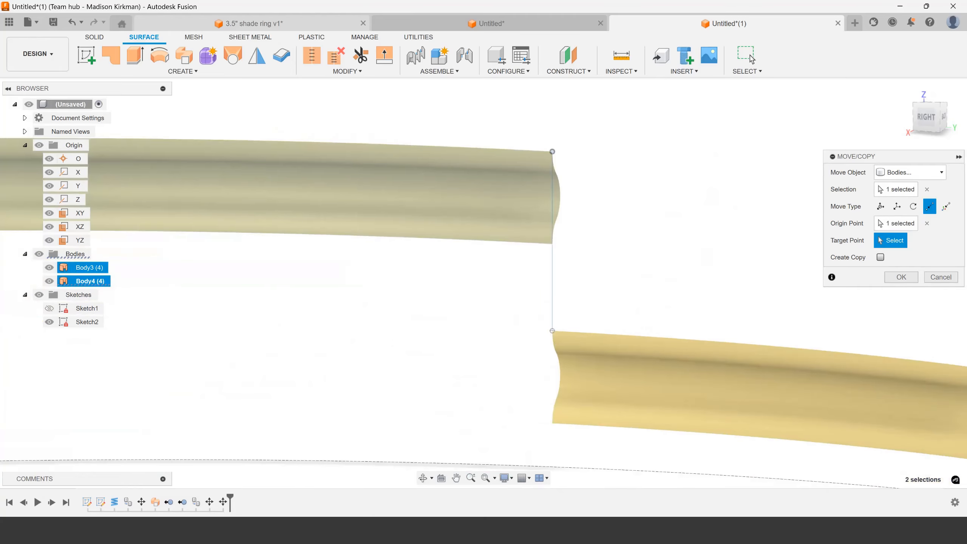
left_click(552, 330)
Examine the joints where the two half-ring surfaces meet and accept the point-to-point move
scroll(560, 298, "down", 6)
scroll(471, 322, "up", 3)
middle_click_drag(462, 323, 548, 220, "shift")
scroll(601, 222, "up", 8)
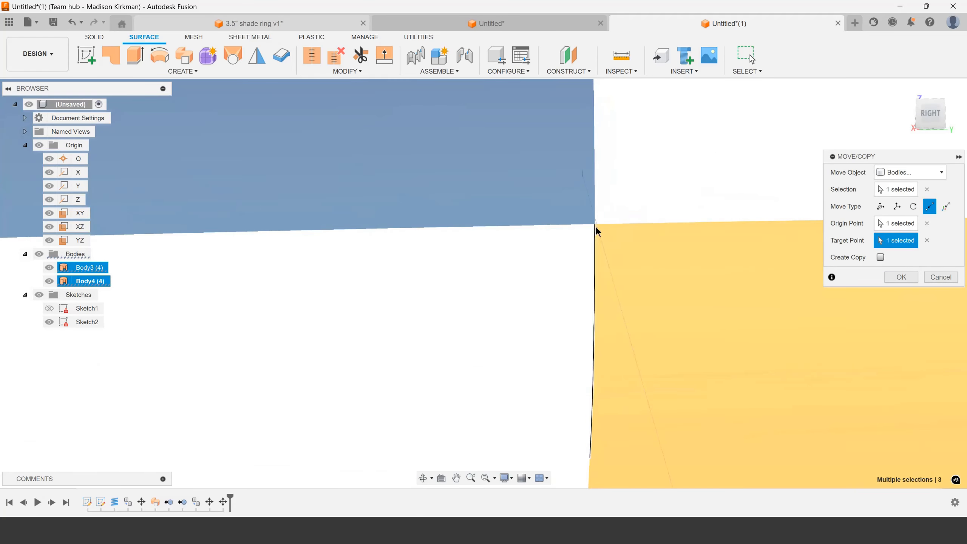
middle_click_drag(595, 225, 589, 234)
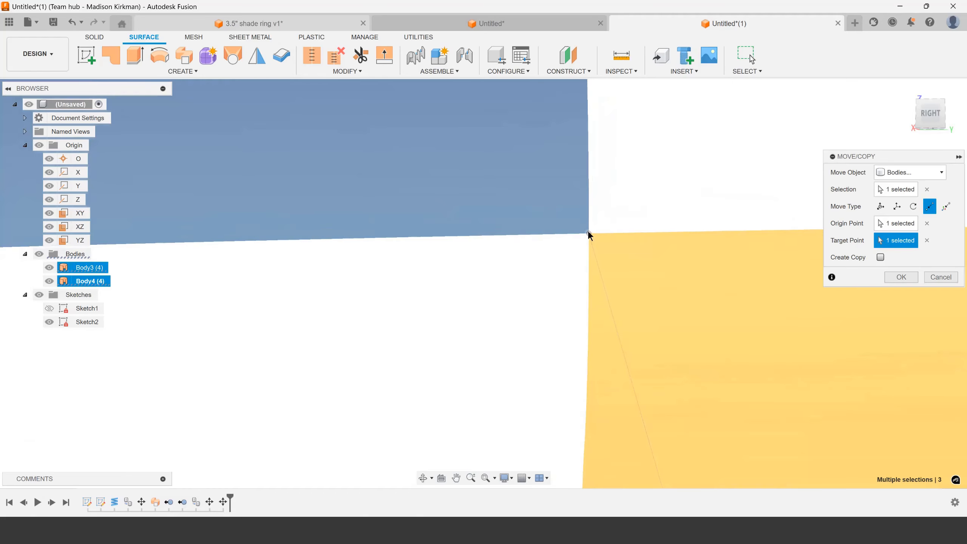
scroll(587, 230, "down", 10)
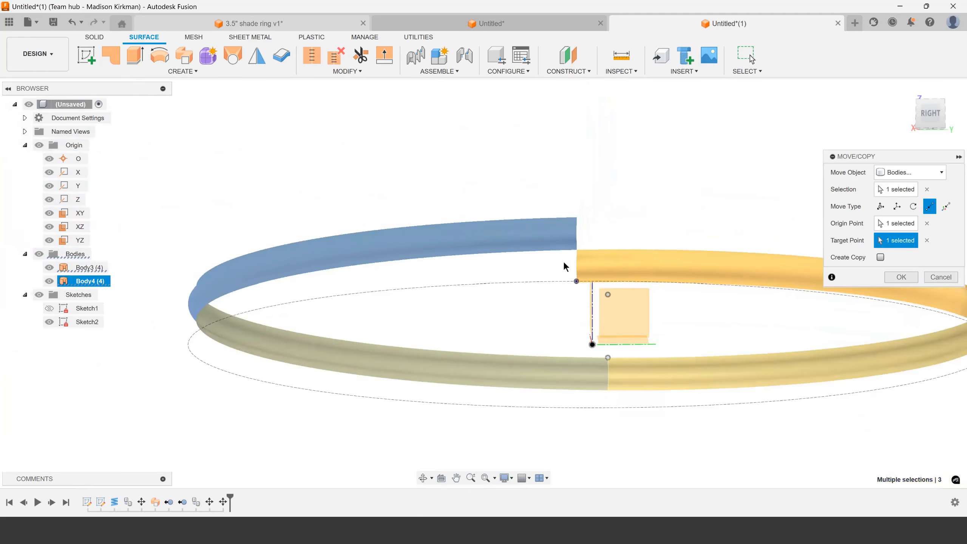
middle_click_drag(548, 290, 569, 295, "shift")
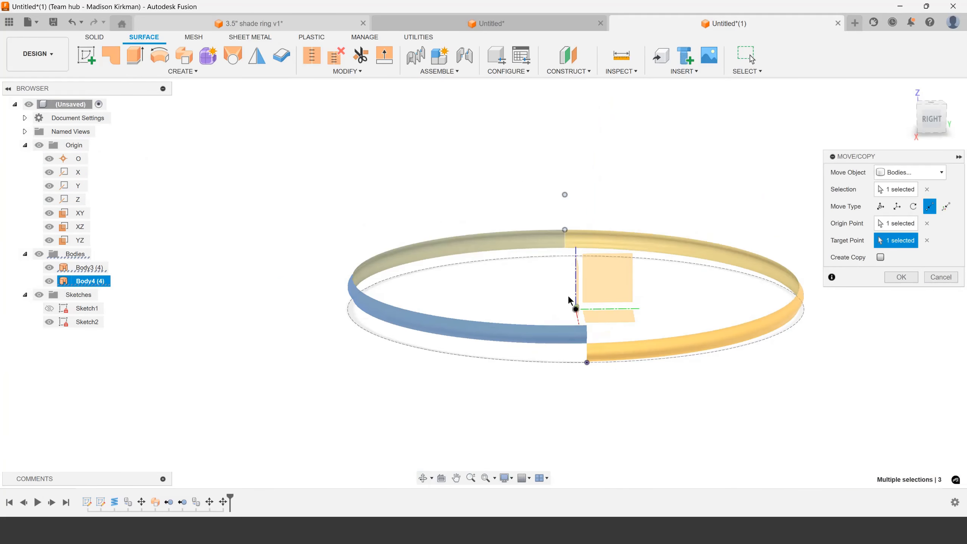
left_click(901, 277)
Stitch the two half-ring surface bodies together into one full-turn surface body
scroll(647, 332, "up", 6)
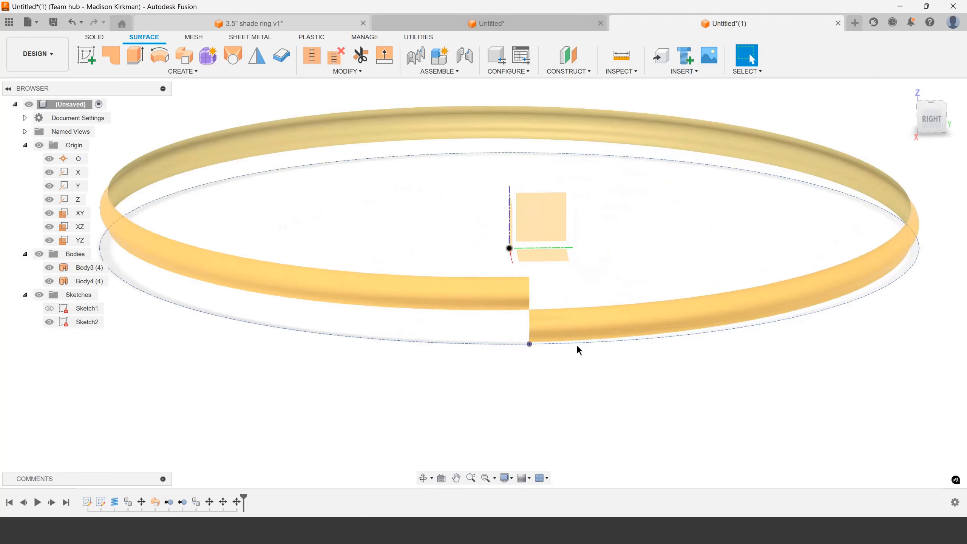
left_click(313, 57)
left_click(362, 143)
left_click(583, 131)
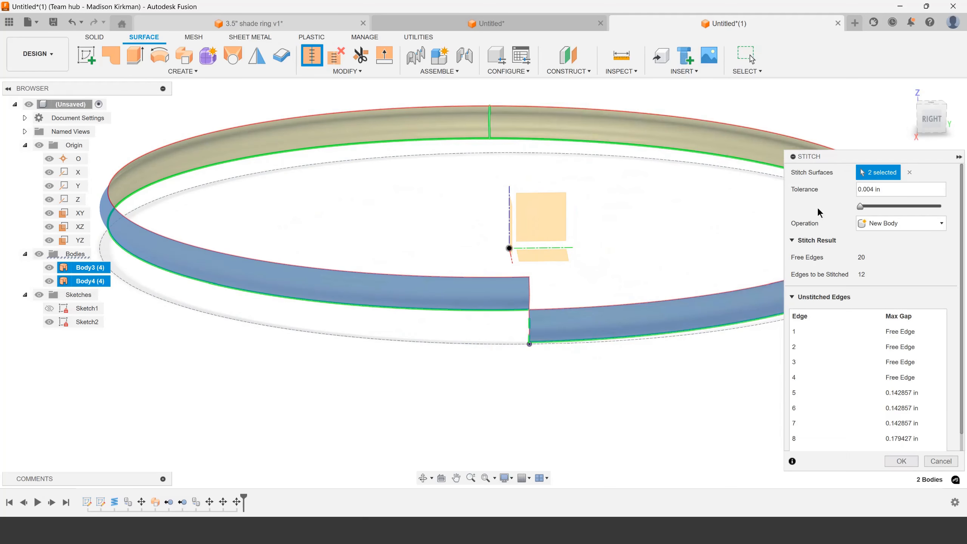
left_click(905, 464)
scroll(779, 421, "down", 3)
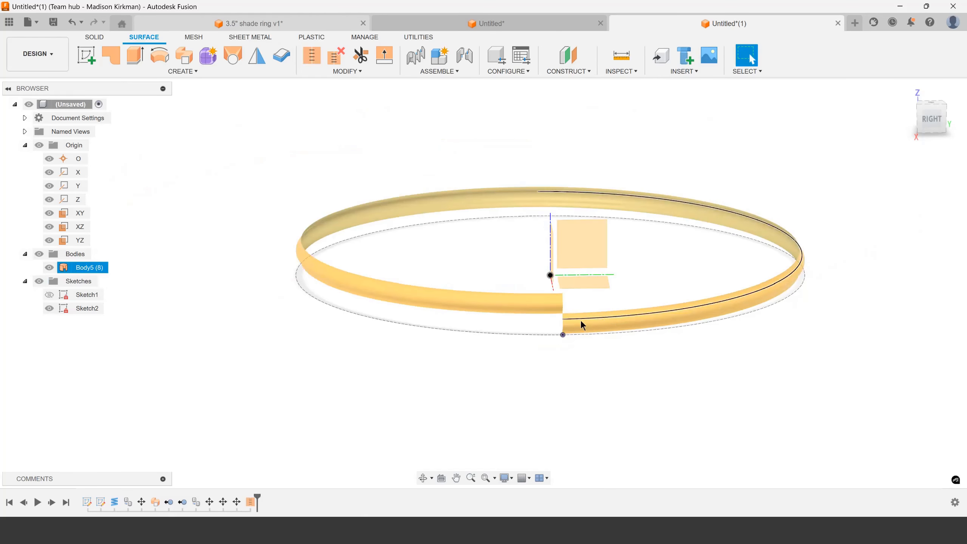
key("m")
left_click(585, 320)
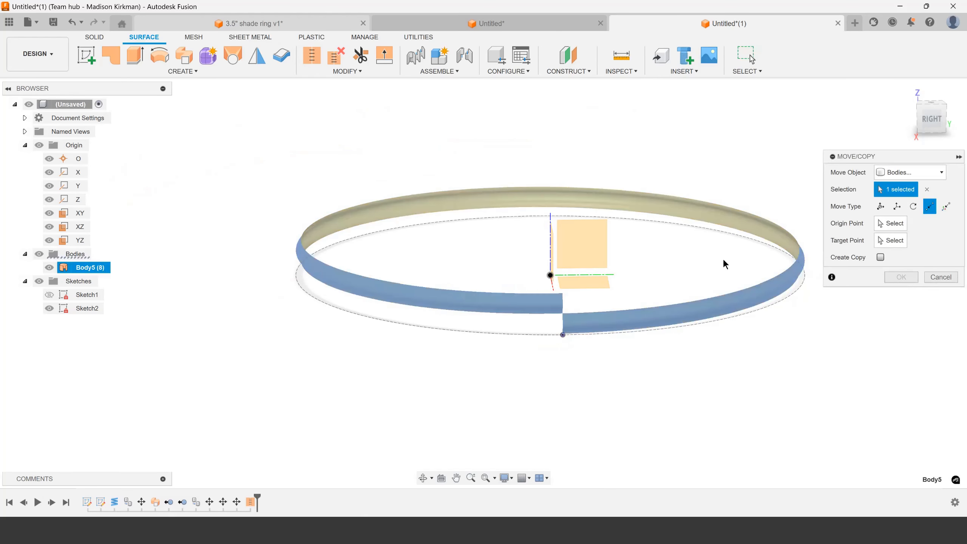
left_click(933, 277)
Set up a rectangular pattern of the stitched full-turn body along the Z axis with a quantity of 14
left_click(205, 72)
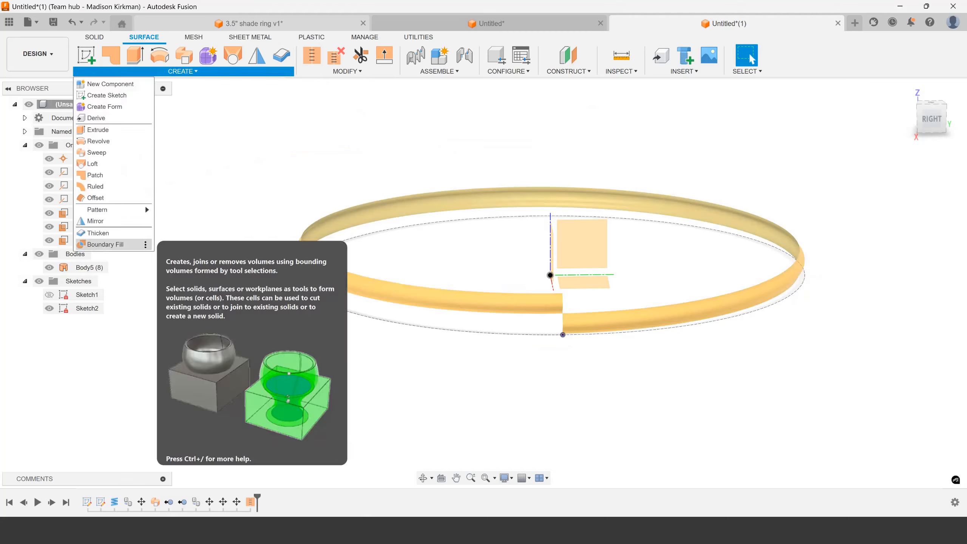
mouse_move(110, 210)
left_click(192, 210)
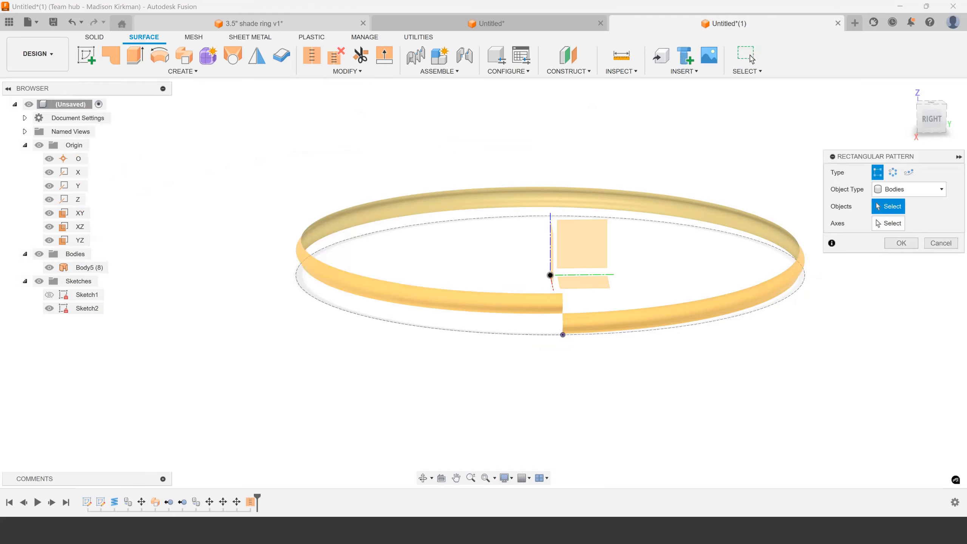
left_click(598, 321)
left_click(899, 224)
left_click(550, 250)
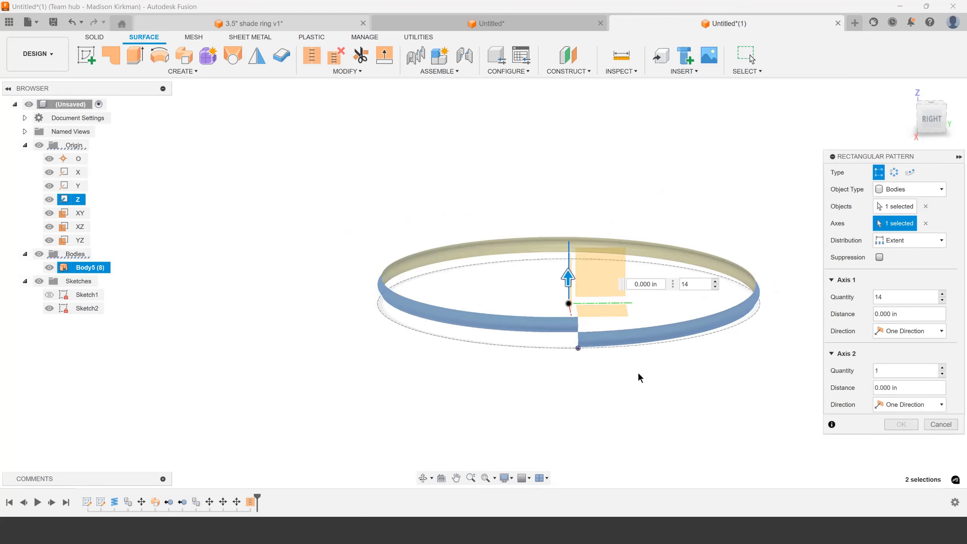
left_click(921, 297)
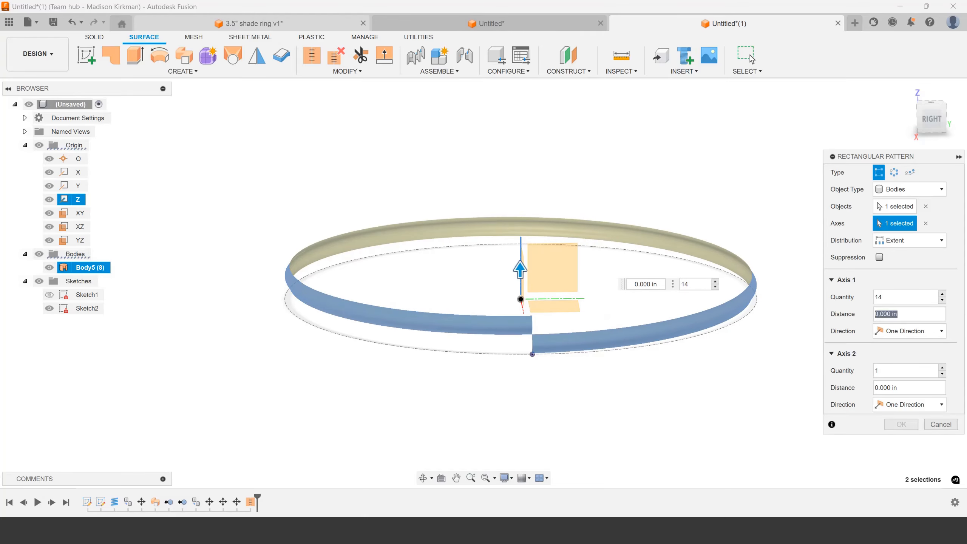
Try a pattern distance of 1/7 in with the Extent distribution in one direction
type("1/")
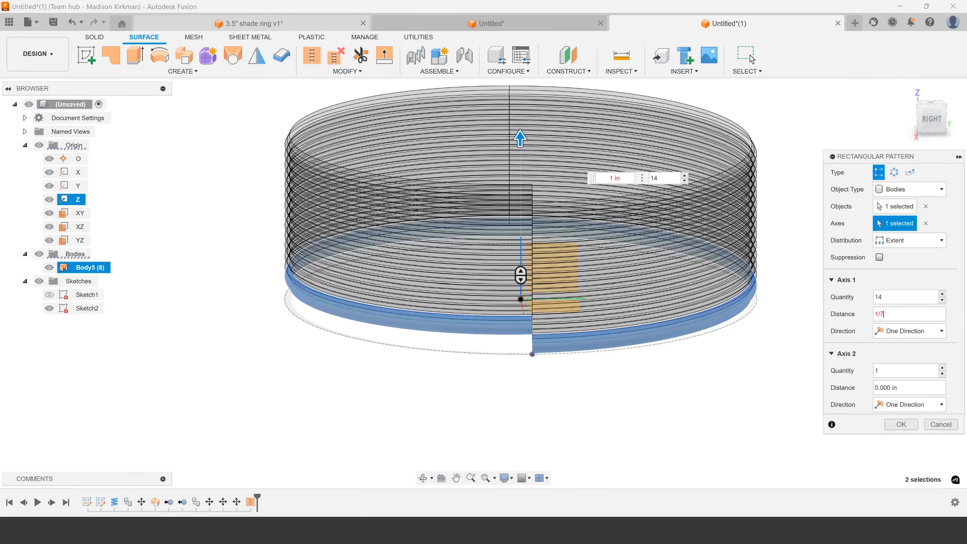
type("7")
key("Return")
left_click(910, 330)
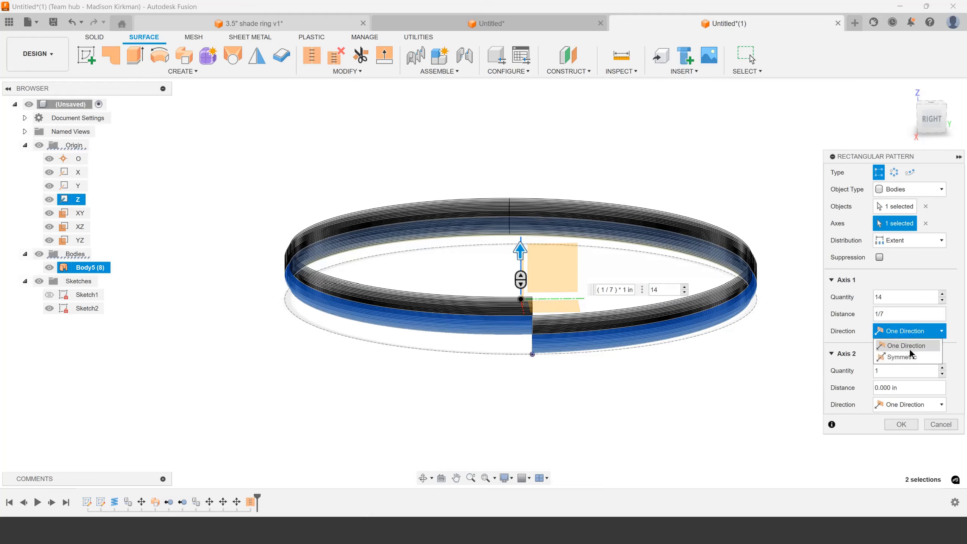
left_click(915, 332)
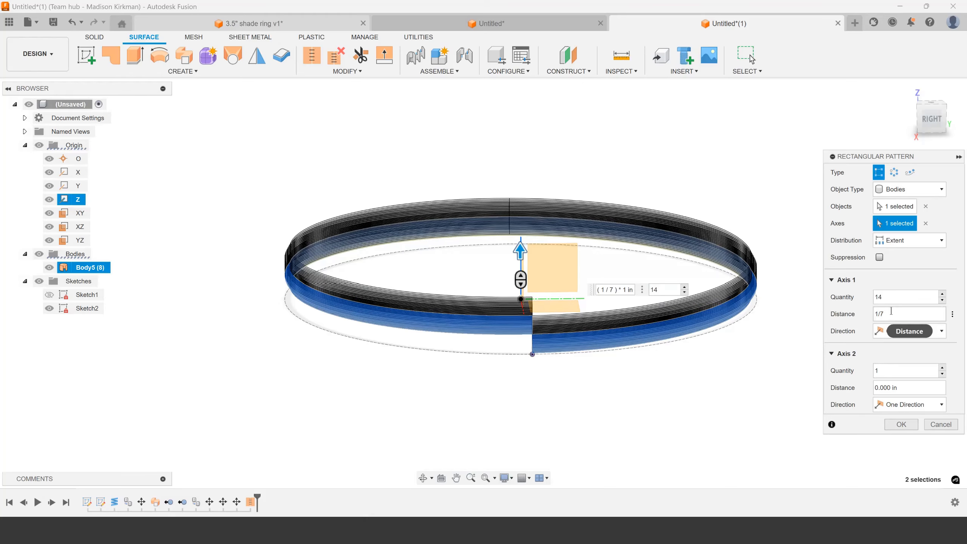
Change the pattern distribution to Spacing and set the distance between copies to 1/7 in
left_click(909, 244)
left_click(904, 271)
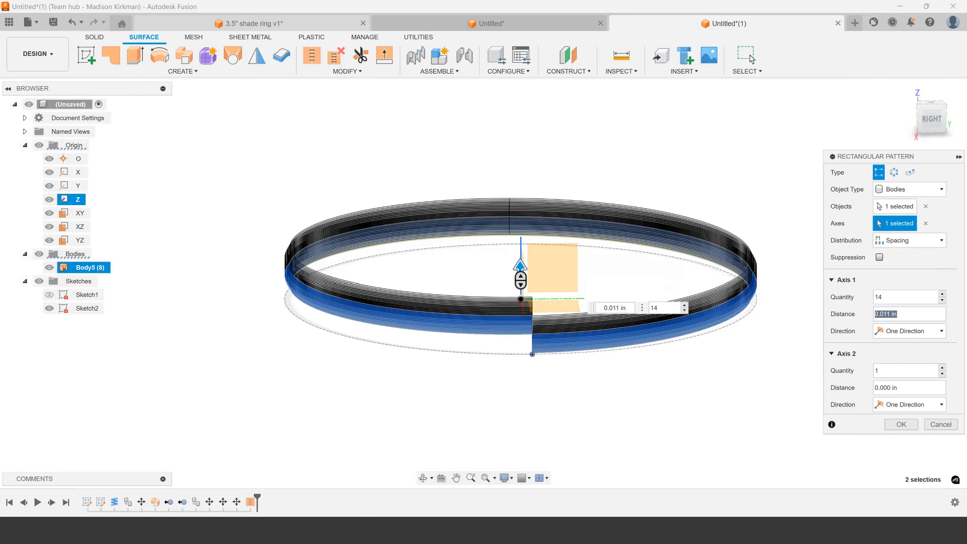
type("1/7")
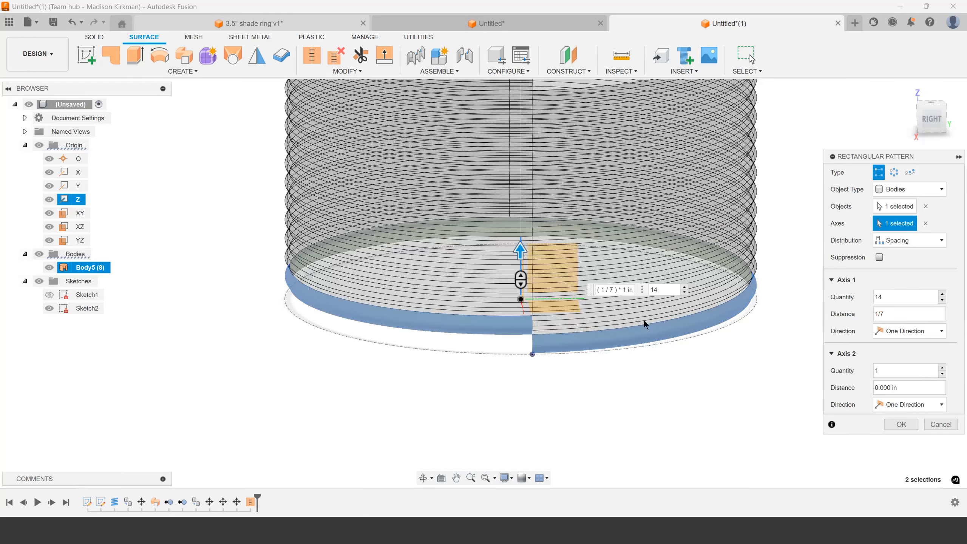
Examine the seams between the patterned coil turns in the preview and accept the rectangular pattern
scroll(543, 328, "up", 4)
mouse_move(549, 348)
middle_mouse_down("shift")
mouse_move(541, 333)
mouse_move(558, 365)
middle_mouse_up("shift")
scroll(559, 370, "down", 7)
scroll(552, 244, "up", 4)
scroll(540, 225, "up", 4)
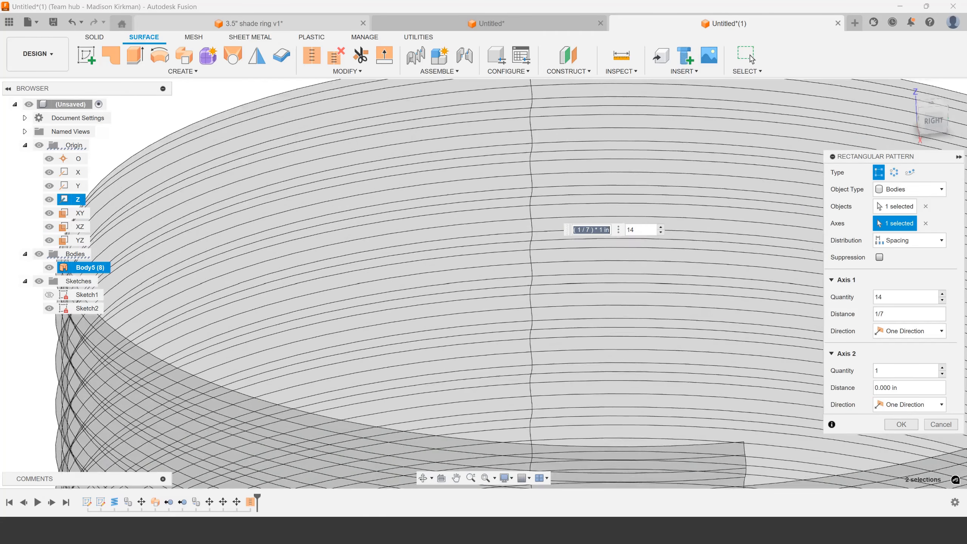
scroll(542, 244, "down", 6)
scroll(571, 263, "up", 6)
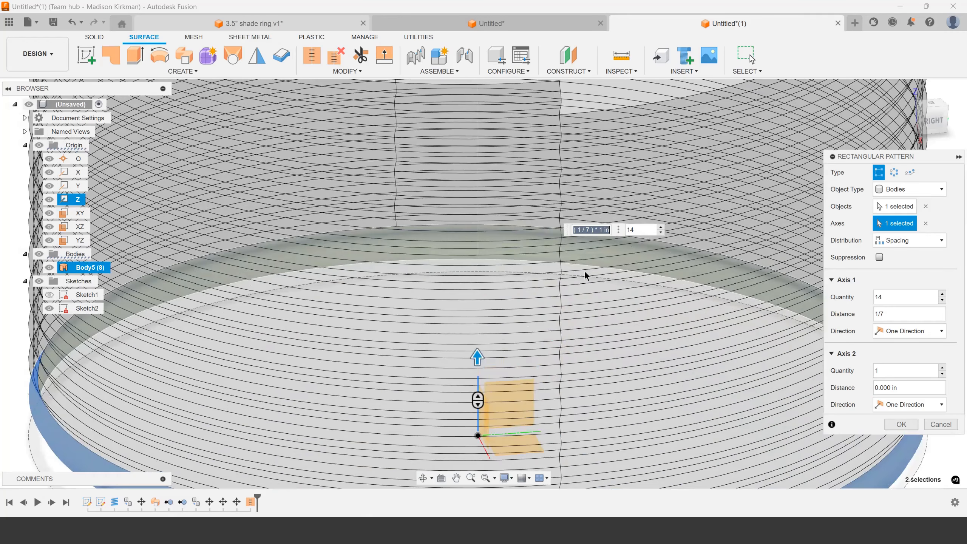
scroll(576, 318, "down", 3)
mouse_move(572, 317)
middle_mouse_down("shift")
mouse_move(566, 299)
mouse_move(589, 318)
middle_mouse_up("shift")
key("Return")
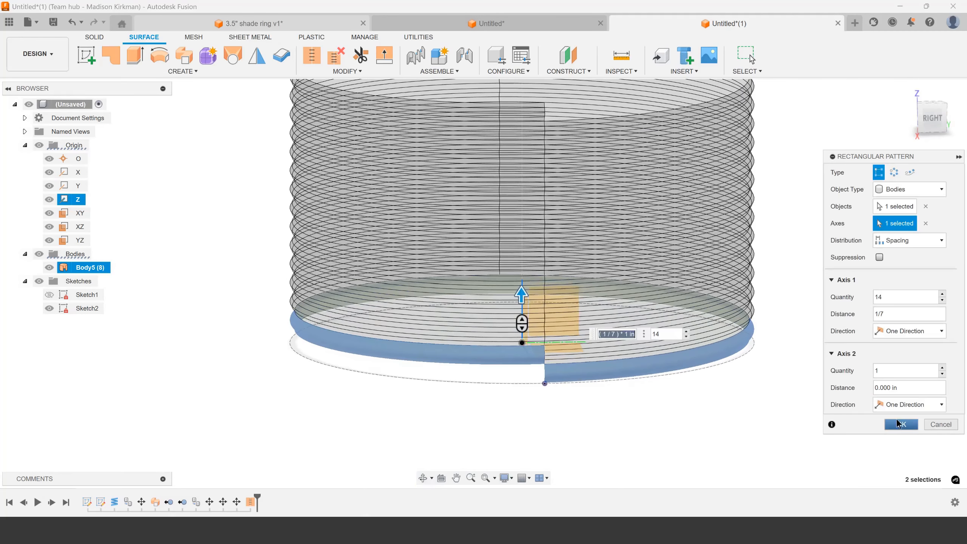
Examine the stacked coil surfaces from below, especially the stepped end of the lowest turn
middle_click_drag(548, 348, 572, 314, "shift")
left_click(514, 354)
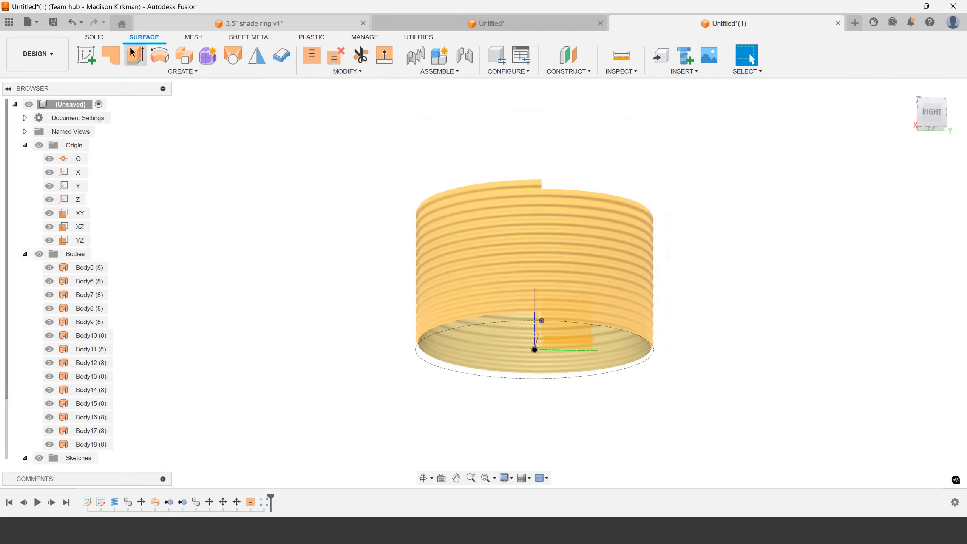
left_click(98, 38)
scroll(434, 262, "down", 2)
scroll(491, 305, "up", 5)
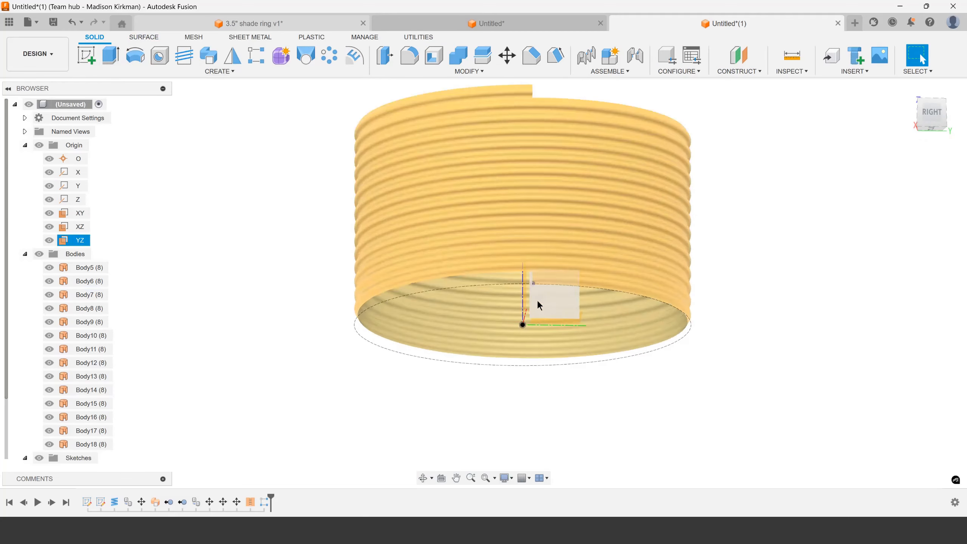
middle_click_drag(538, 303, 525, 233, "shift")
scroll(545, 309, "up", 4)
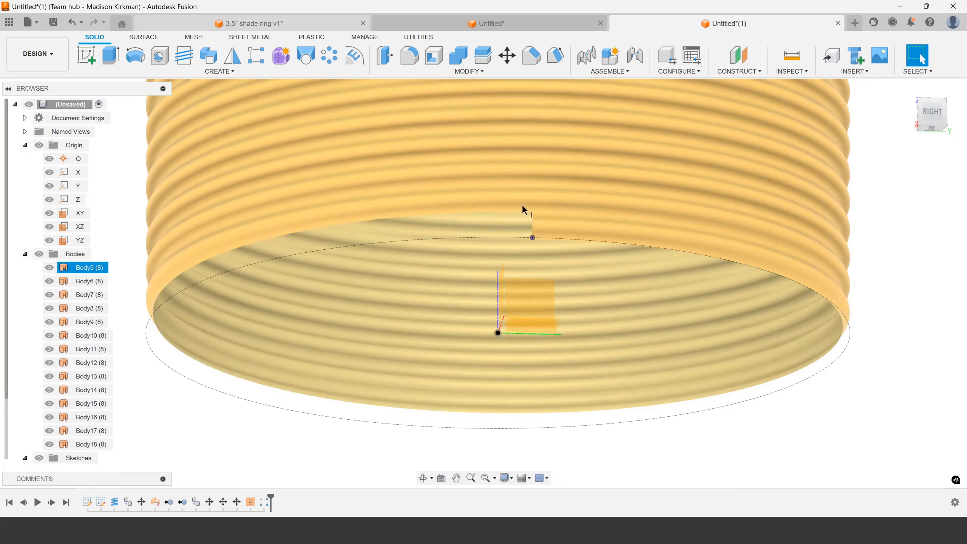
scroll(559, 355, "down", 8)
scroll(554, 232, "up", 4)
scroll(567, 240, "down", 4)
scroll(551, 323, "up", 5)
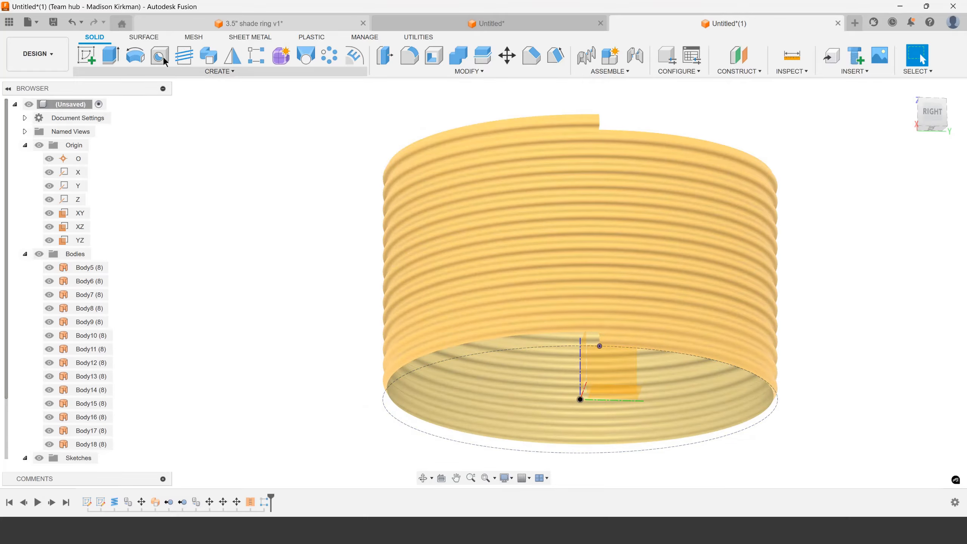
Create a construction plane offset from the XY plane, extending To Object to the upper corner of the lowest turn's stepped end
left_click(144, 38)
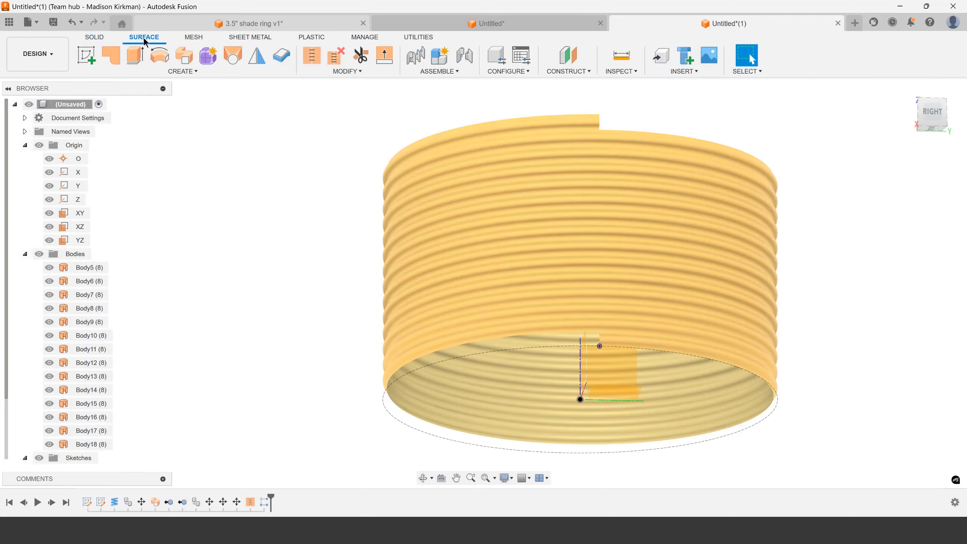
left_click(94, 37)
left_click(760, 73)
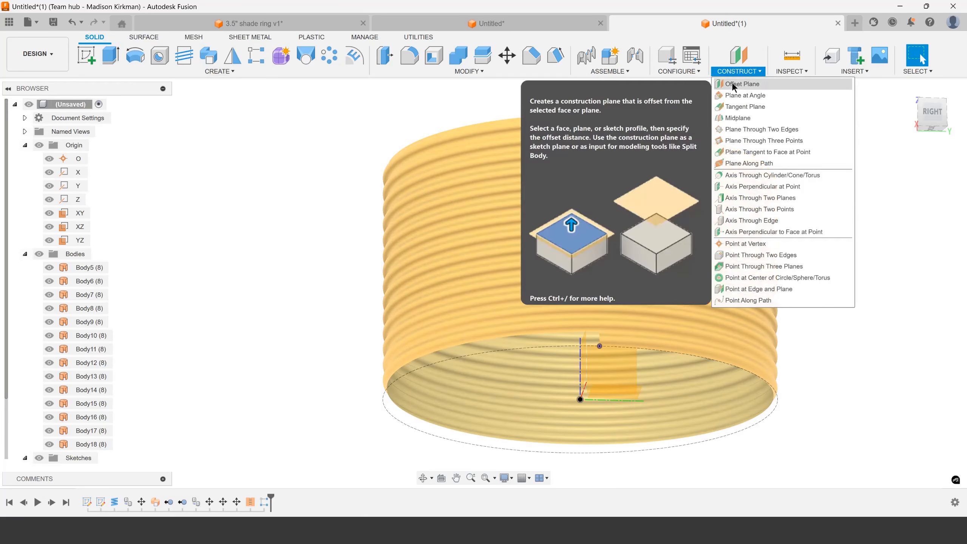
left_click(733, 85)
left_click(78, 213)
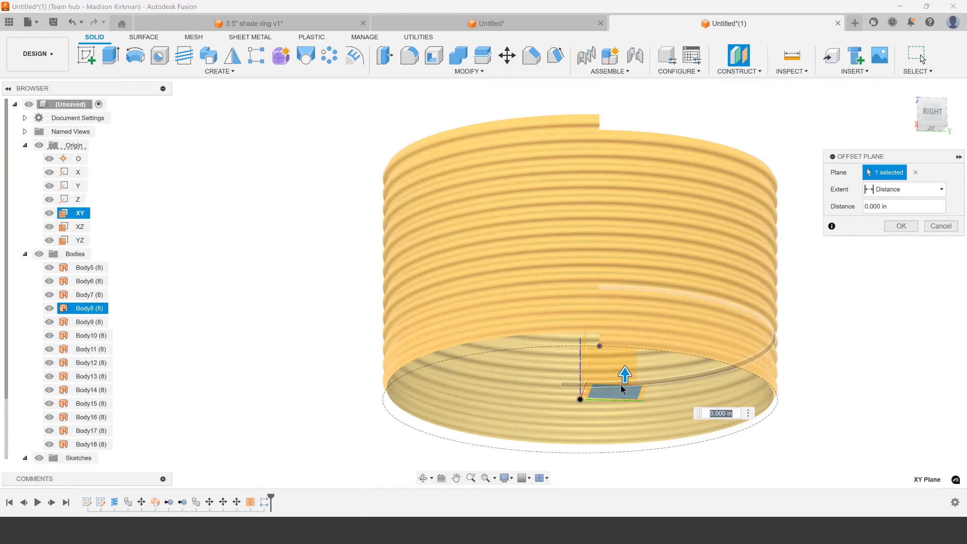
left_click(904, 189)
left_click(890, 215)
scroll(618, 351, "up", 3)
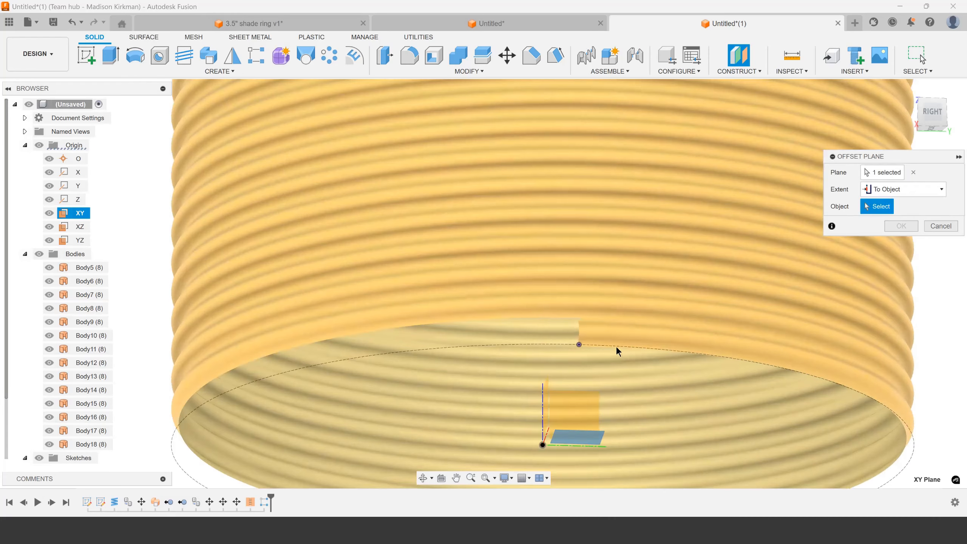
left_click(578, 345)
scroll(614, 282, "down", 2)
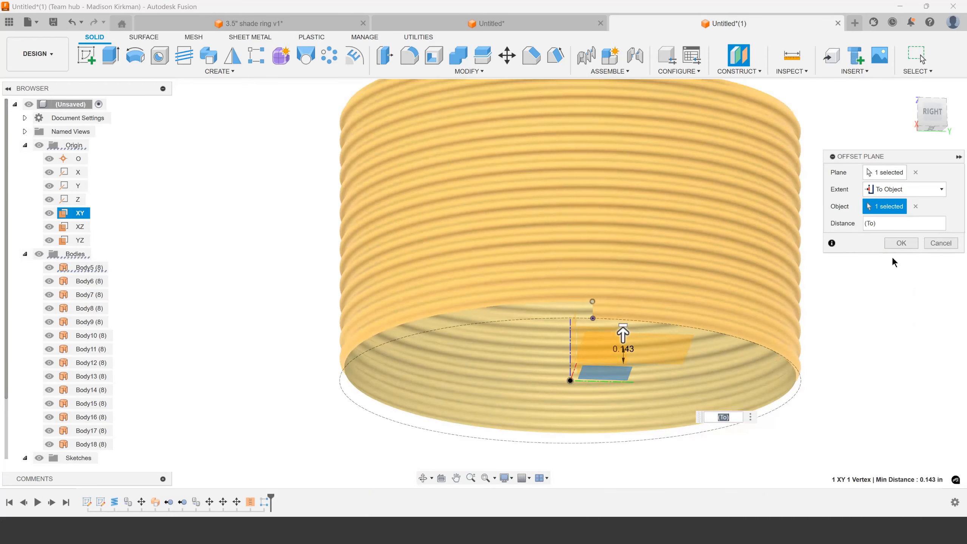
key("Return")
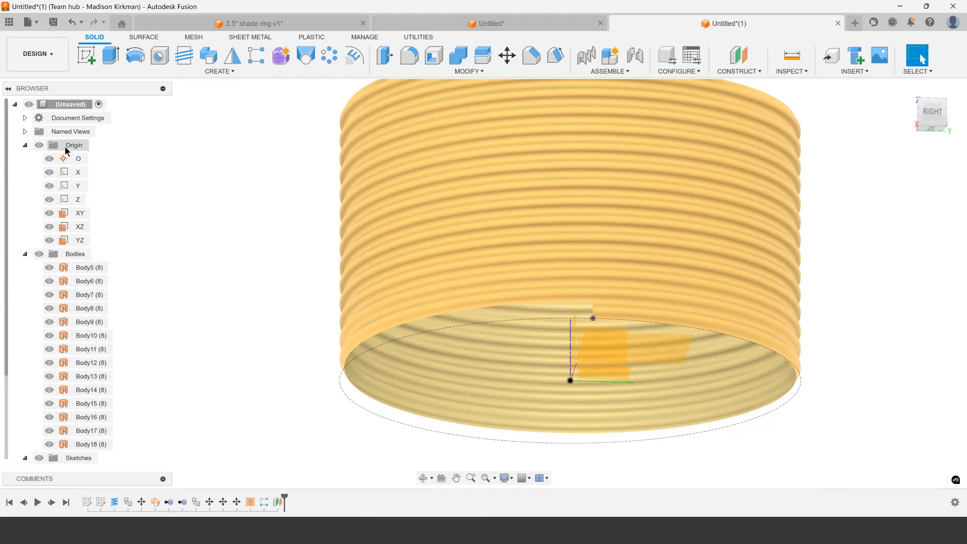
Hide the origin geometry and create a second construction plane offset 1.25 in above the first one
left_click(43, 146)
right_click(626, 358)
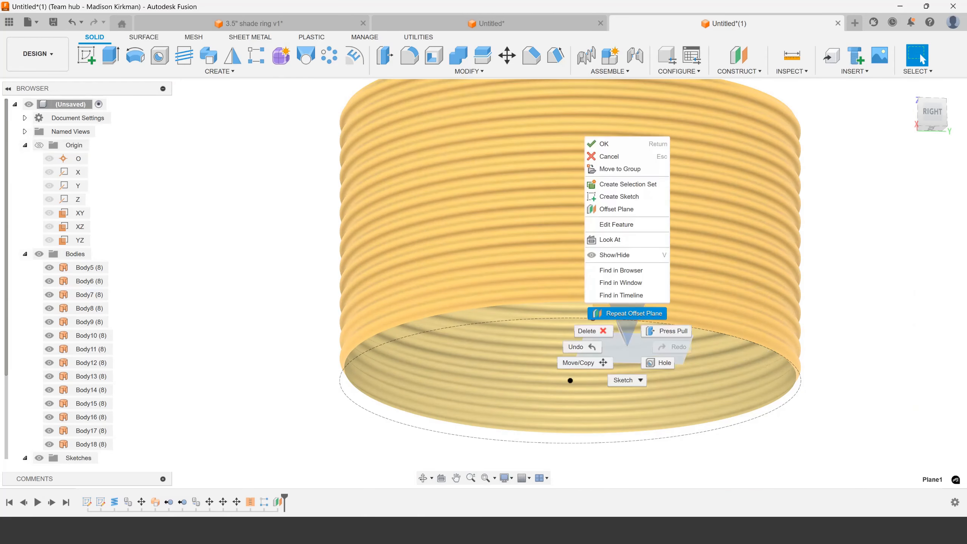
left_click(620, 312)
left_click_drag(626, 337, 626, 213)
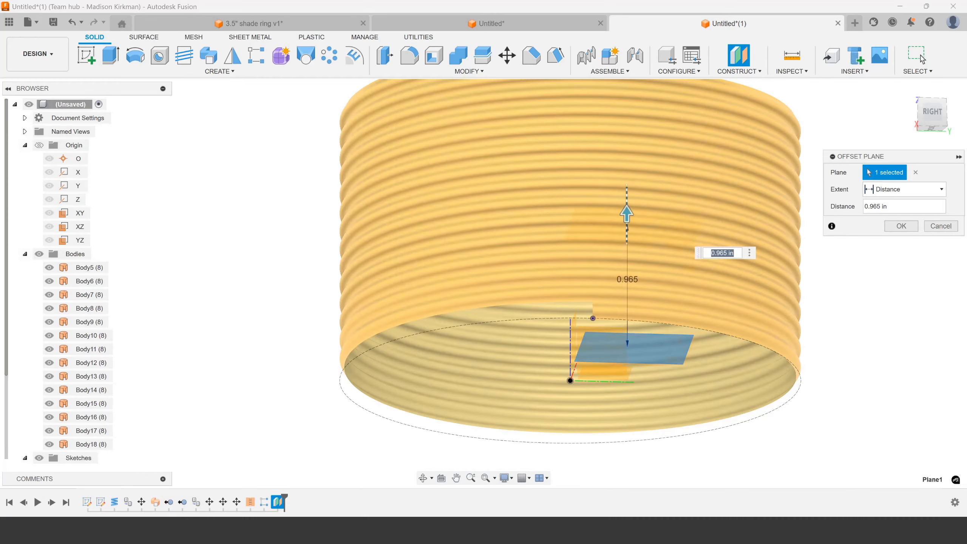
key("Return")
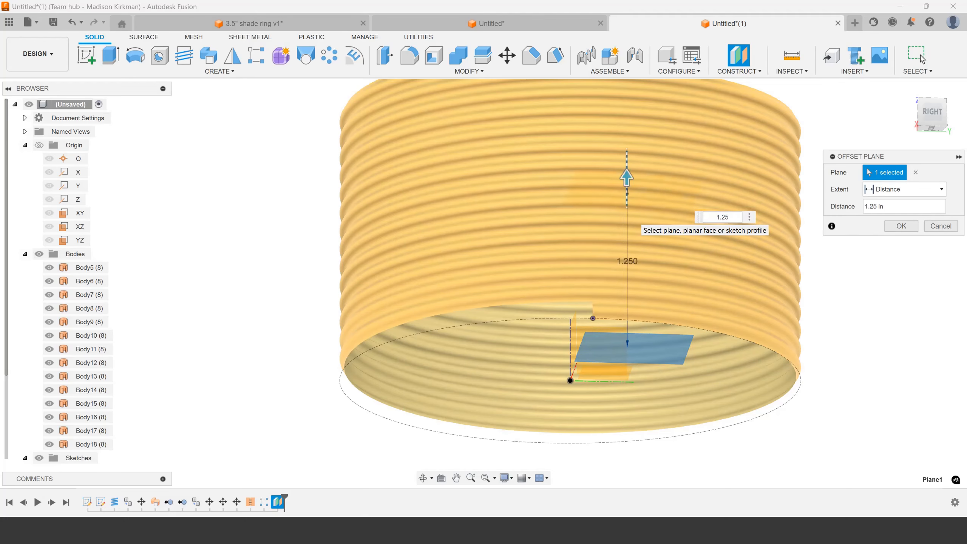
left_click(901, 226)
scroll(619, 307, "down", 3)
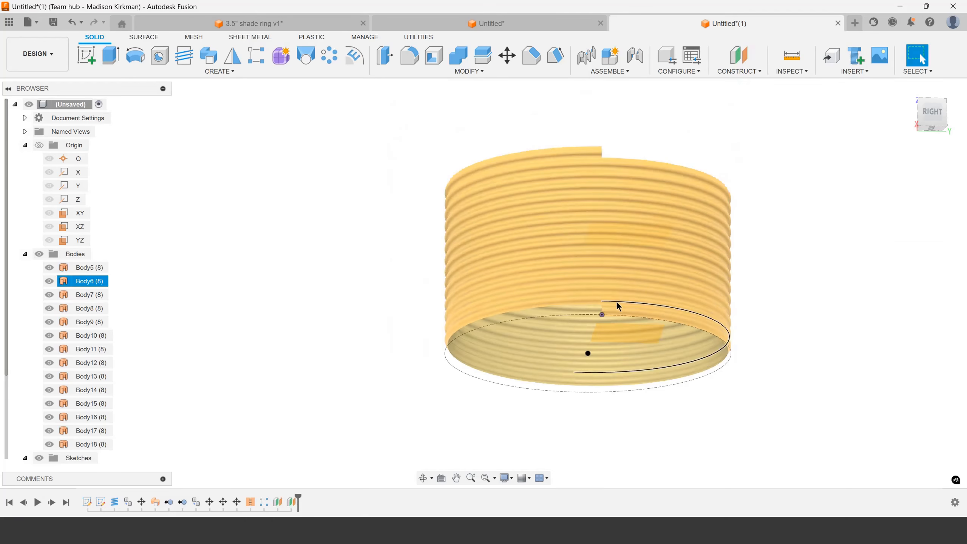
left_click(144, 37)
left_click(346, 71)
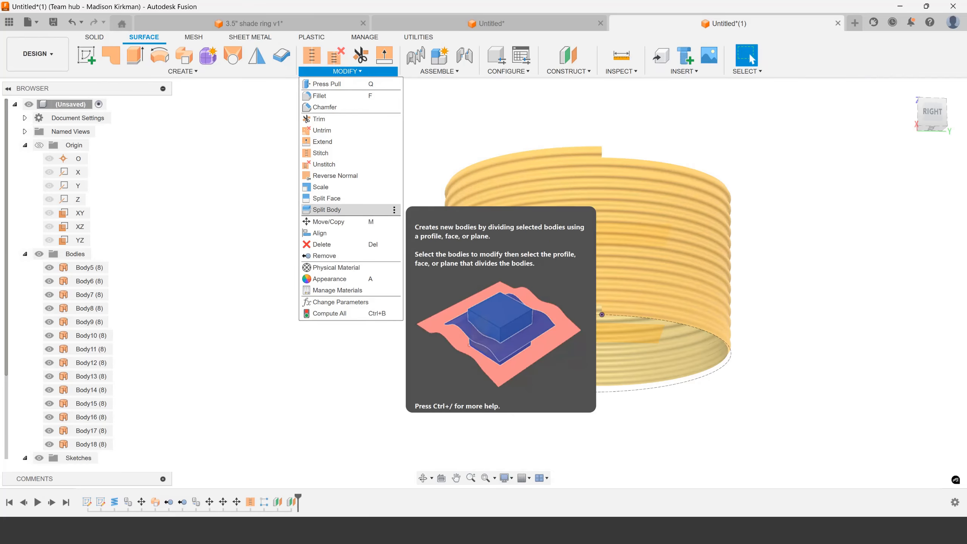
left_click(327, 210)
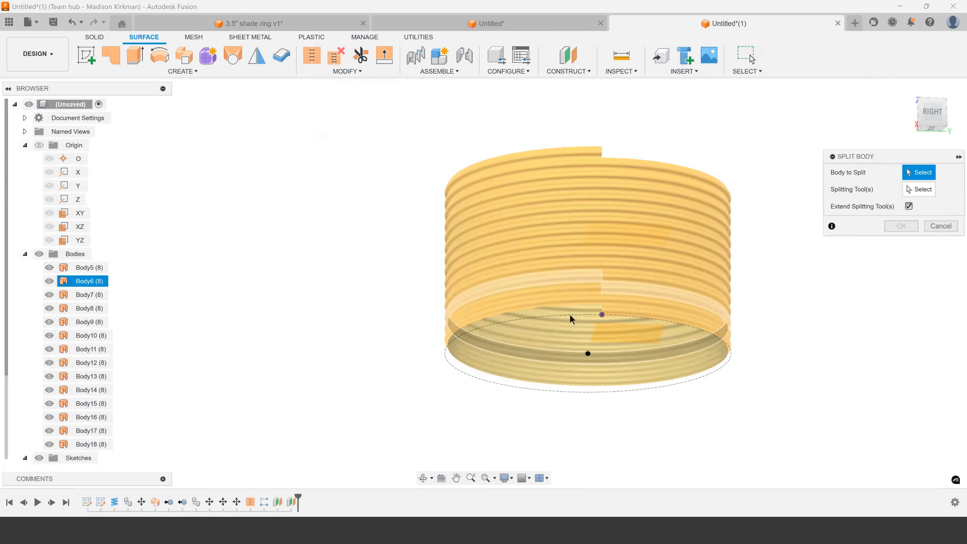
left_click(941, 226)
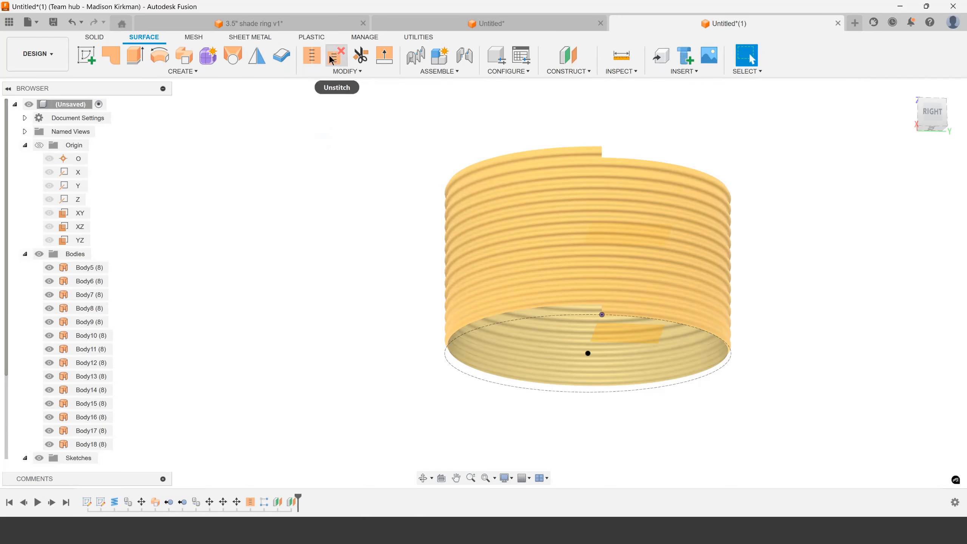
Stitch all 14 patterned coil surface bodies into one new body with a 0.004 in tolerance
left_click(311, 55)
left_click(69, 269)
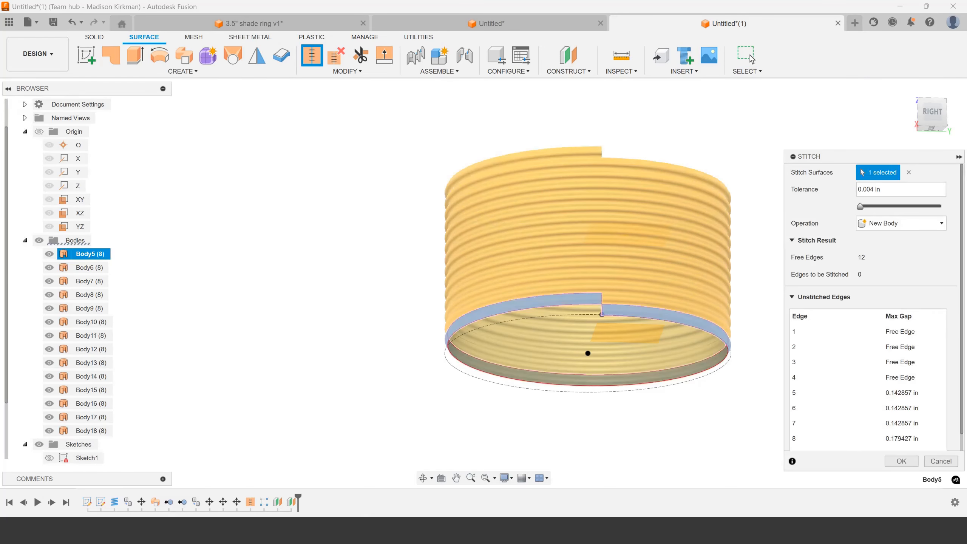
left_click(99, 431, "shift")
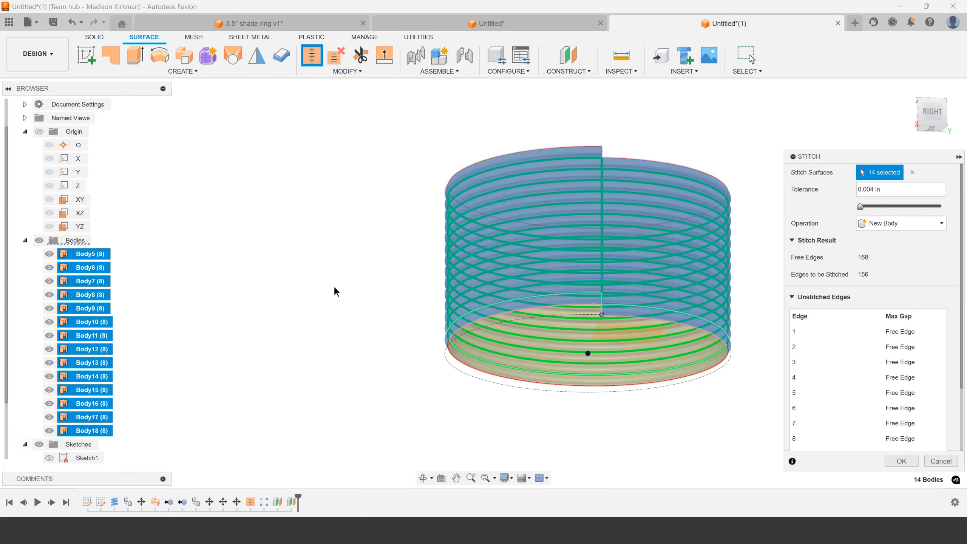
left_click(906, 462)
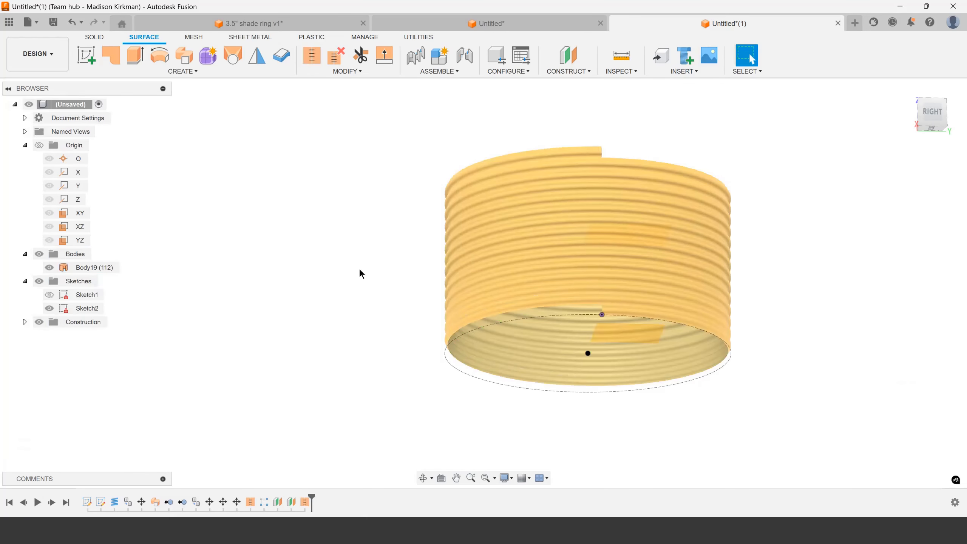
Split the stitched coil body at the lower construction plane, with the splitting tool extended
left_click(344, 75)
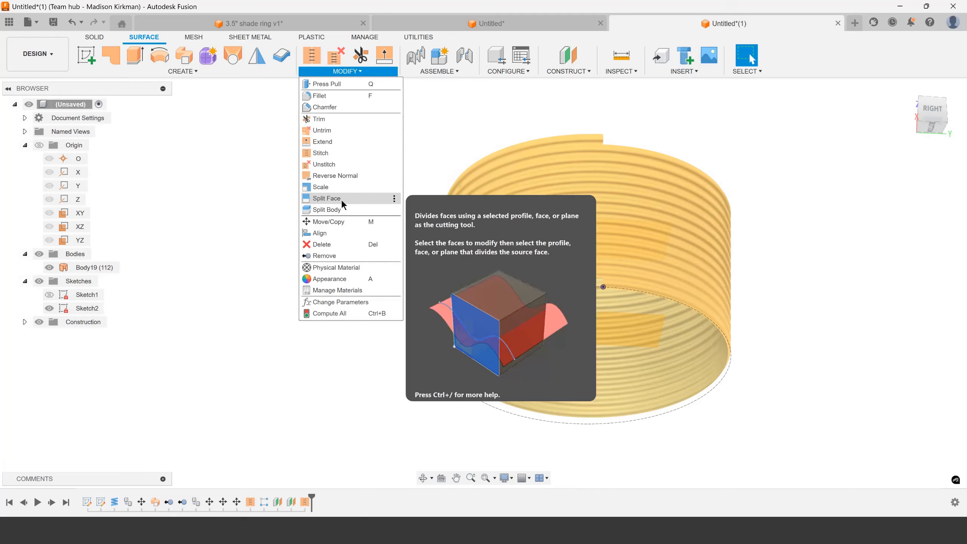
left_click(343, 200)
left_click(511, 379)
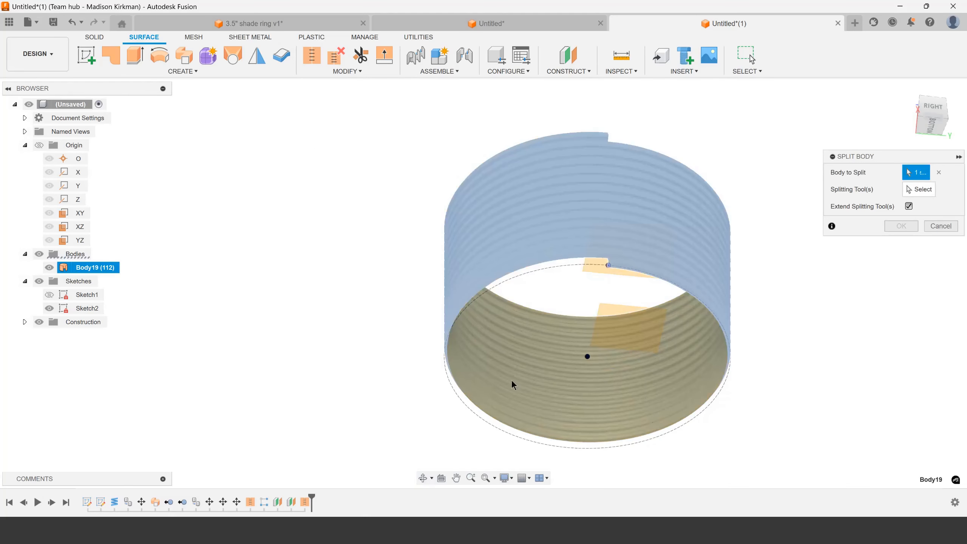
scroll(511, 380, "up", 5)
left_click(919, 189)
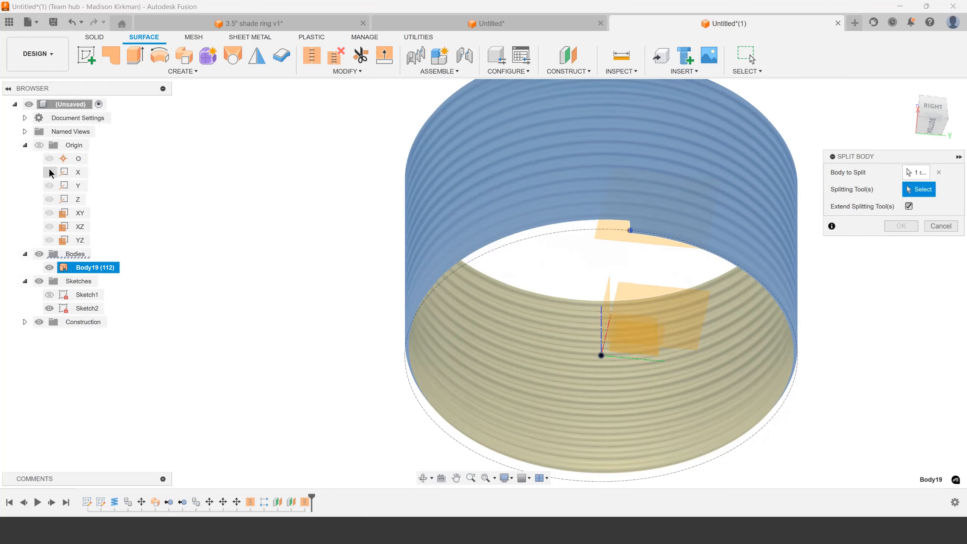
middle_click_drag(491, 303, 526, 309, "shift")
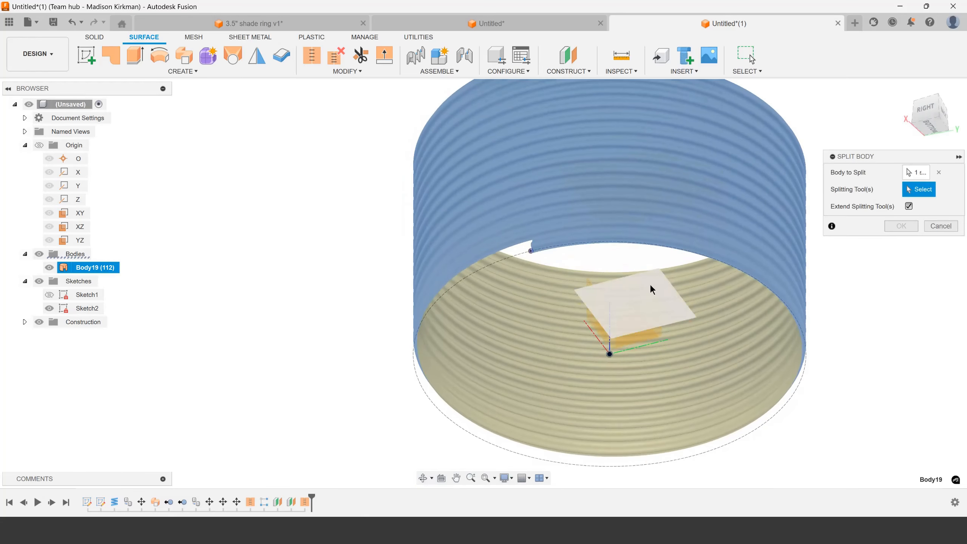
left_click(650, 285)
scroll(515, 270, "down", 4)
middle_click_drag(516, 274, 702, 303, "shift")
key("Return")
Split the main coil body again at the upper construction plane, with the splitting tool extended
right_click(798, 299)
left_click(796, 266)
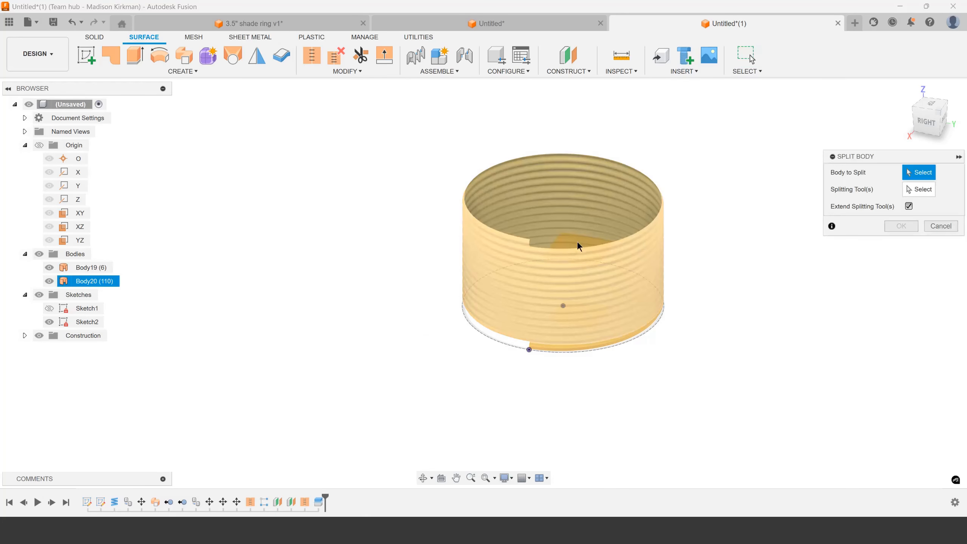
left_click(585, 200)
middle_click_drag(585, 200, 583, 225, "shift")
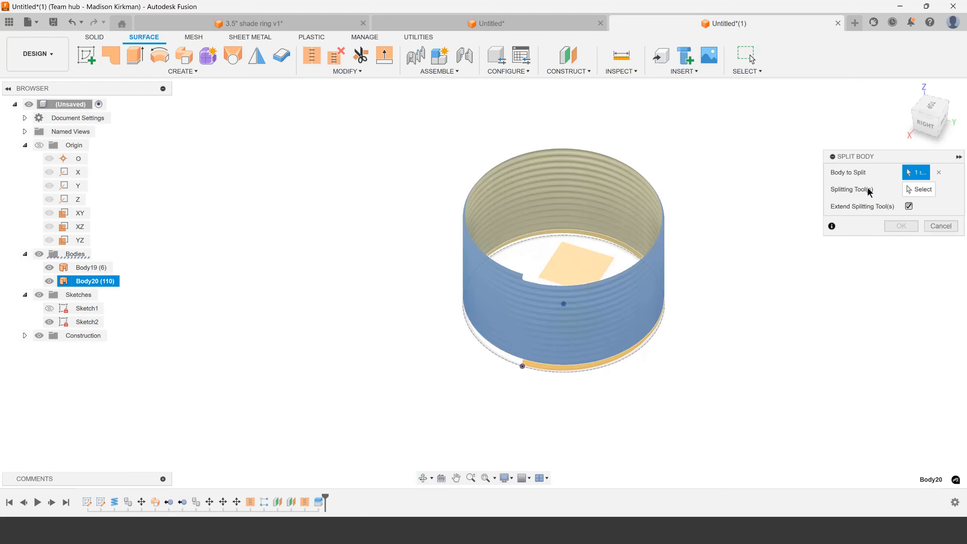
left_click(917, 191)
left_click(569, 268)
middle_click_drag(569, 268, 879, 197, "shift")
left_click(902, 209)
Remove the surface piece above the upper plane and the leftover piece below the lower plane
left_click(616, 245)
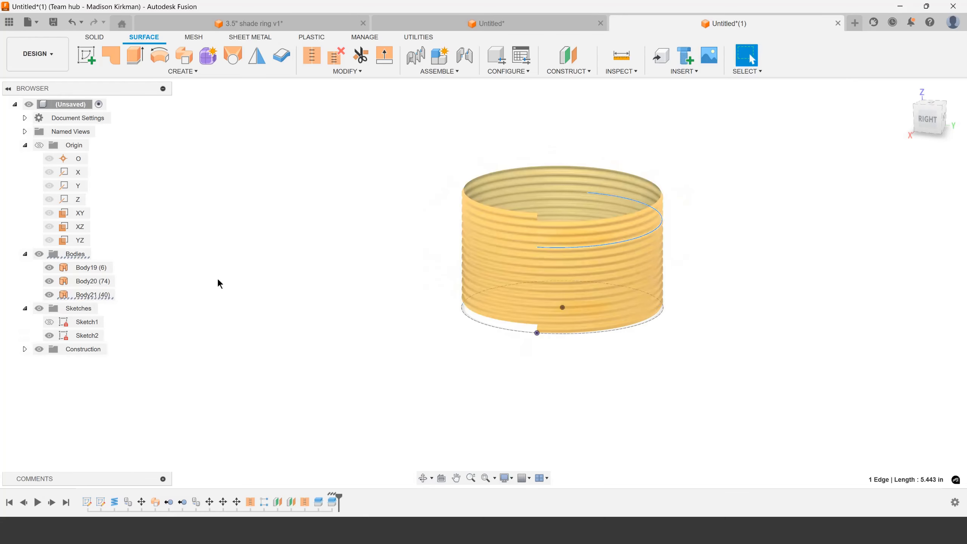
left_click(93, 294)
right_click(93, 294)
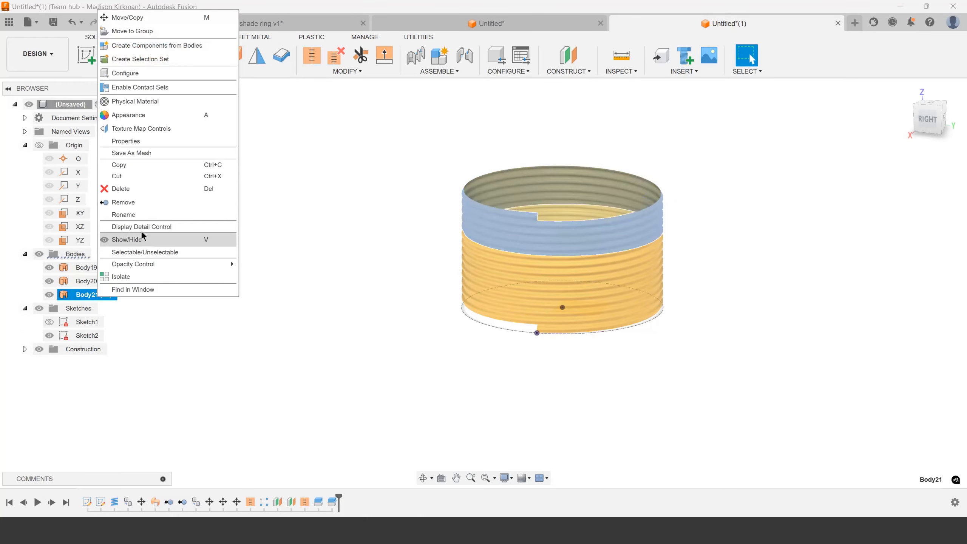
left_click(130, 202)
left_click(86, 267)
scroll(575, 320, "up", 3)
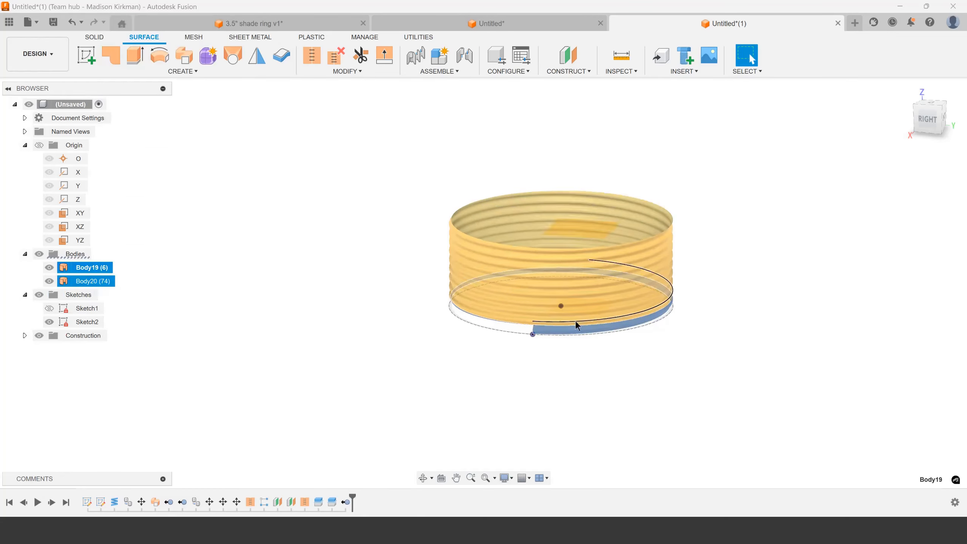
right_click(94, 267)
left_click(128, 194)
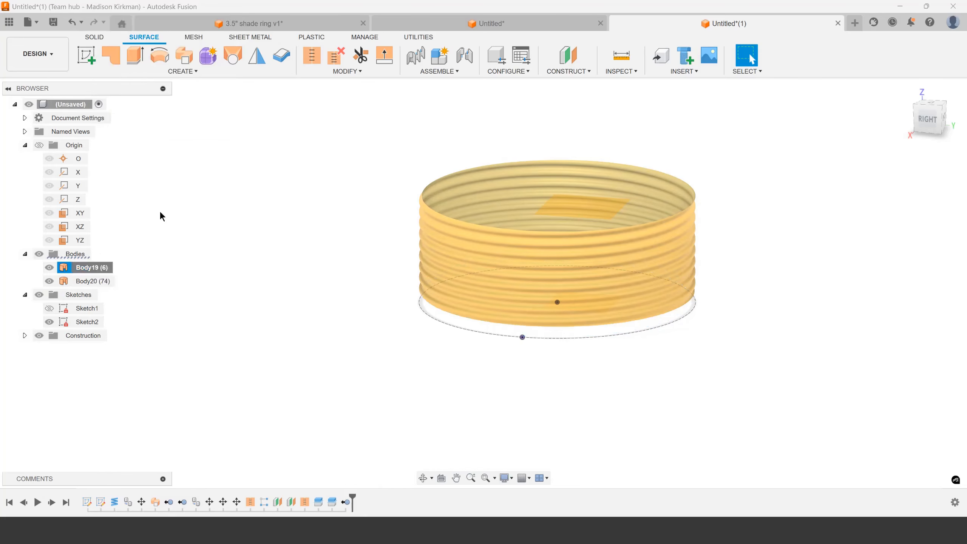
Examine the trimmed wave surface's edges and profile square-on from the right side
middle_click_drag(359, 216, 367, 190, "shift")
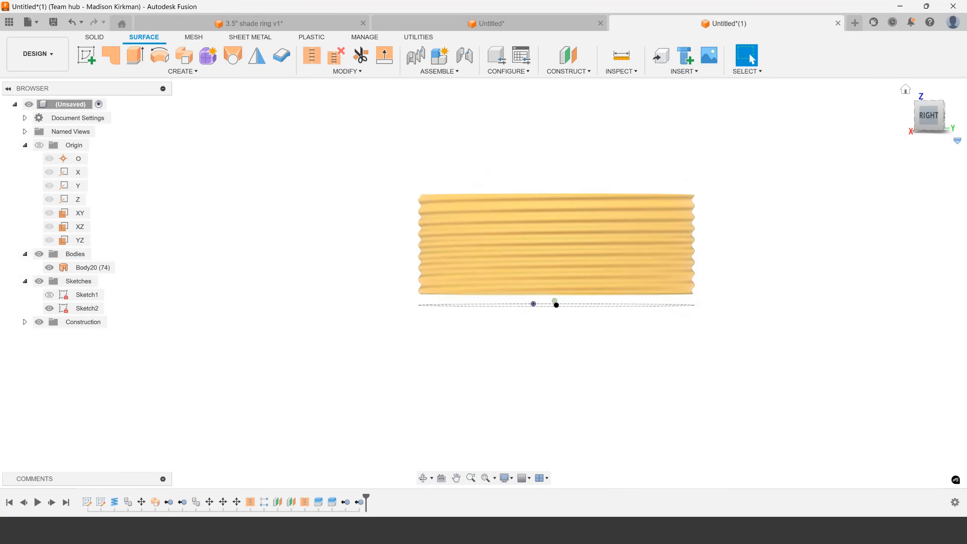
left_click(939, 126)
scroll(394, 278, "up", 2)
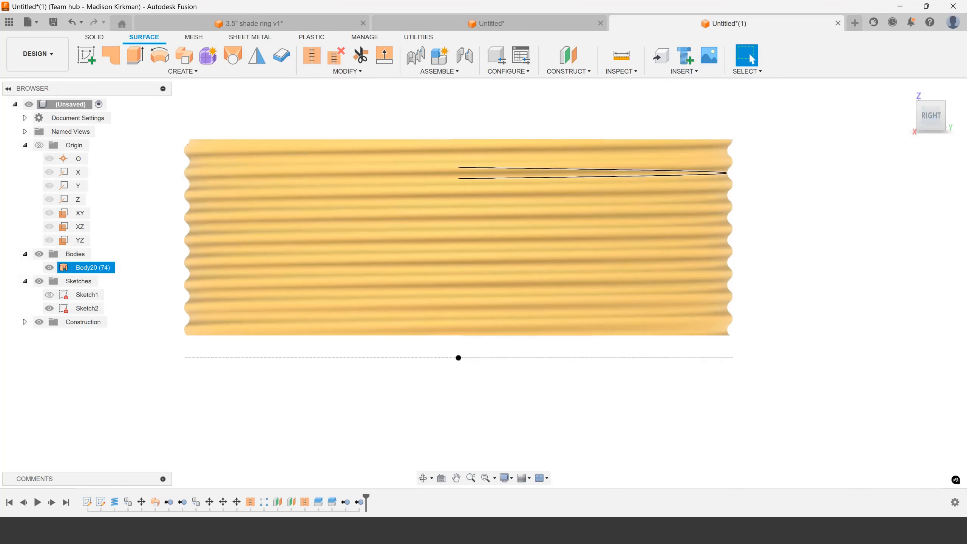
scroll(527, 259, "down", 1)
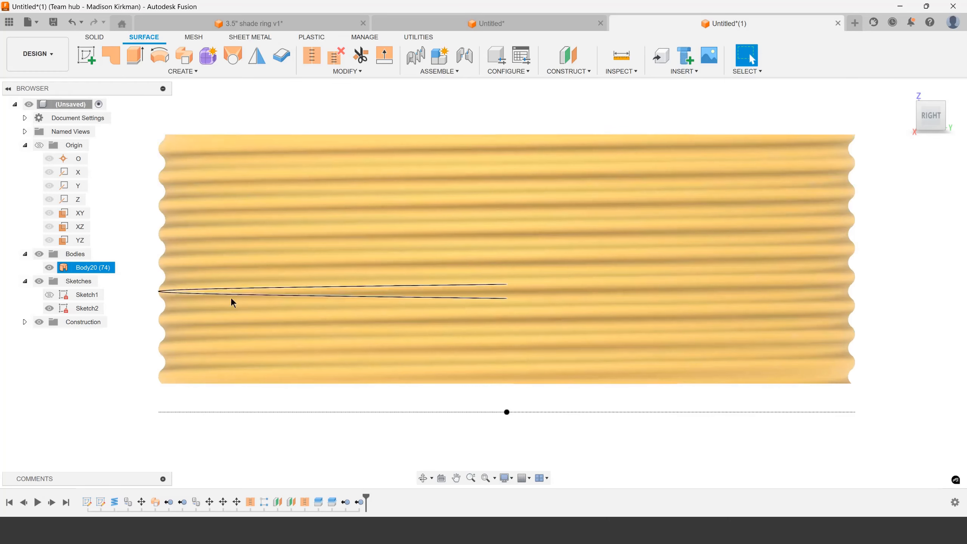
left_click(156, 135)
left_click(281, 72)
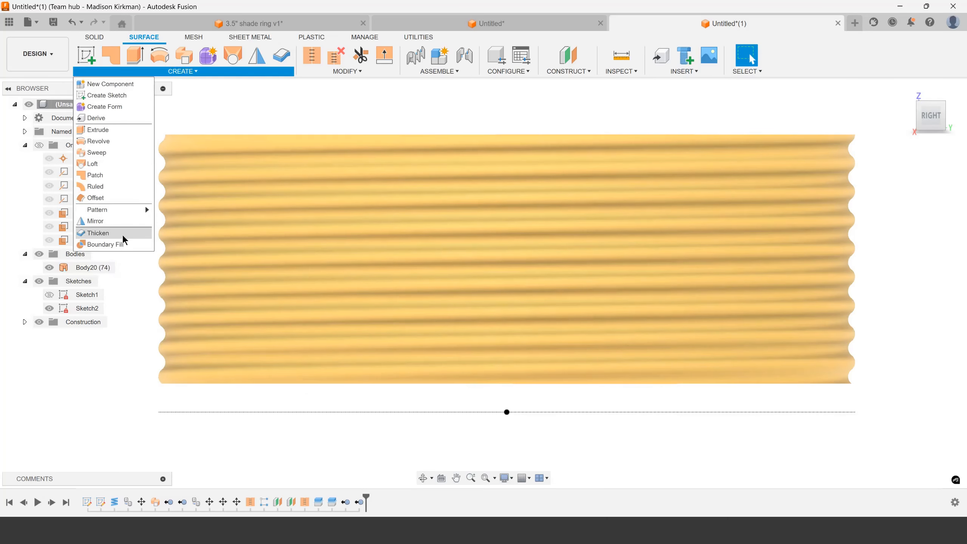
middle_click_drag(462, 155, 297, 91, "shift")
left_click(347, 72)
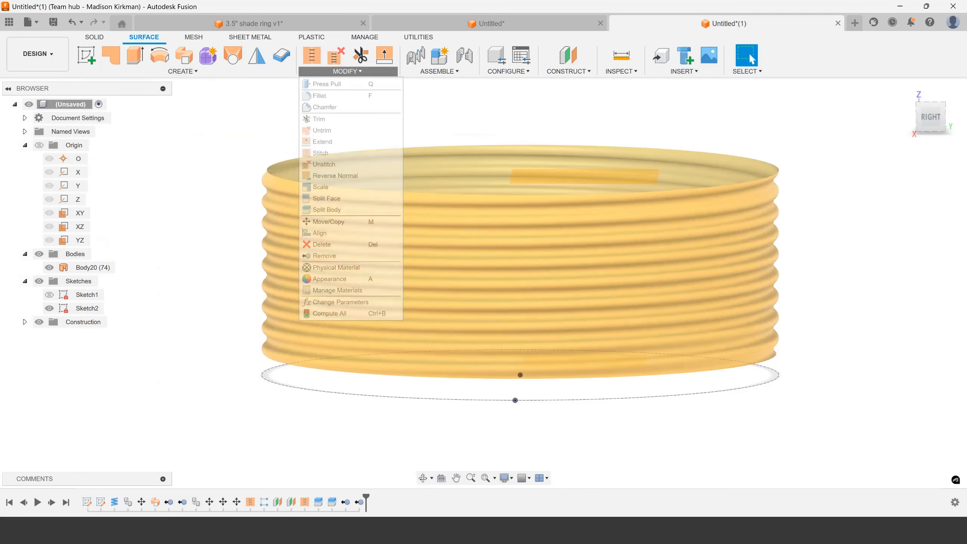
Patch the circular opening at the top of the trimmed wave surface as a new body
left_click(184, 73)
left_click(115, 182)
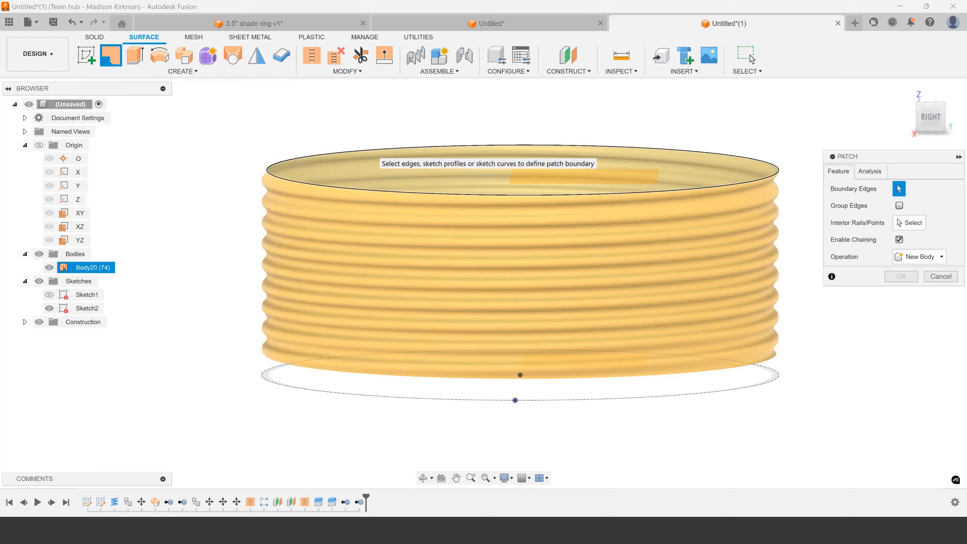
left_click(372, 152)
left_click(899, 343)
middle_click_drag(619, 229, 593, 243, "shift")
Hide Sketch2 and patch the circular opening at the bottom of the wave surface as a new body
left_click(49, 322)
middle_click_drag(187, 313, 229, 264, "shift")
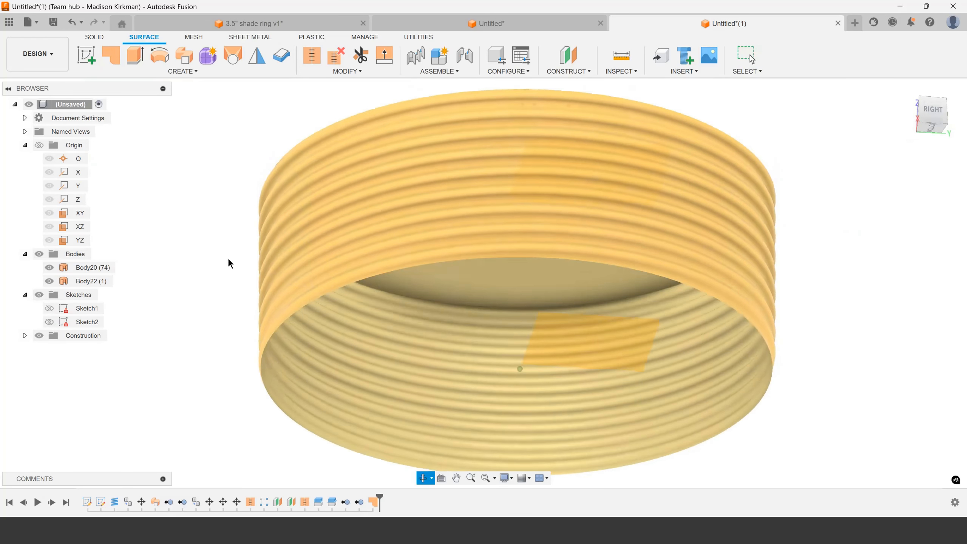
right_click(197, 319)
left_click(205, 285)
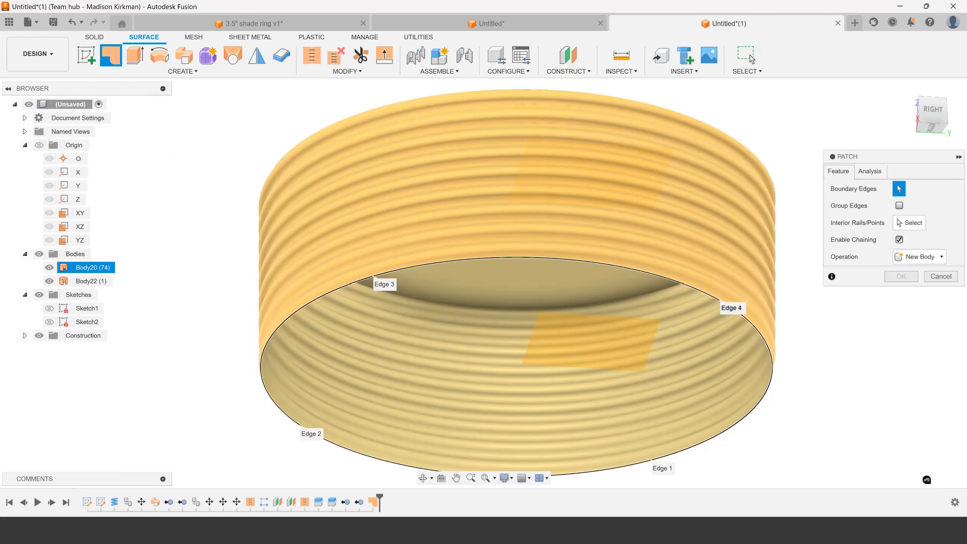
left_click(274, 336)
scroll(501, 285, "down", 2)
left_click(887, 346)
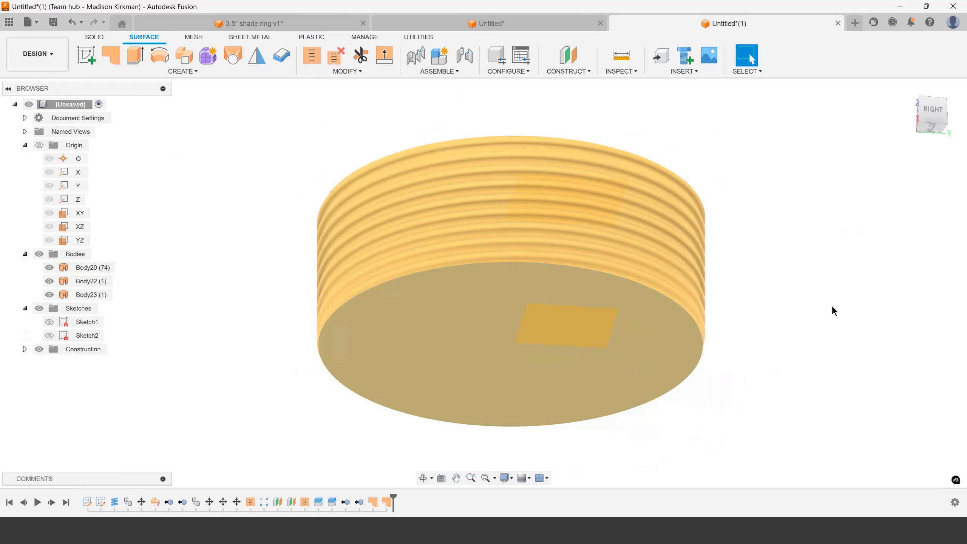
Stitch the wave surface and both end patches into a closed body with 0.004 in tolerance, and hide the construction planes
left_click(316, 59)
left_click_drag(254, 101, 745, 410)
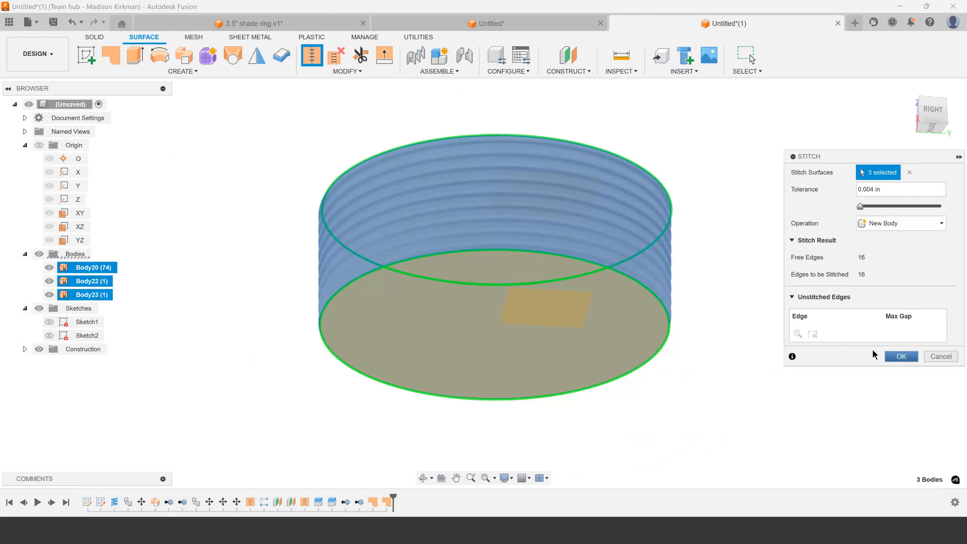
left_click(901, 356)
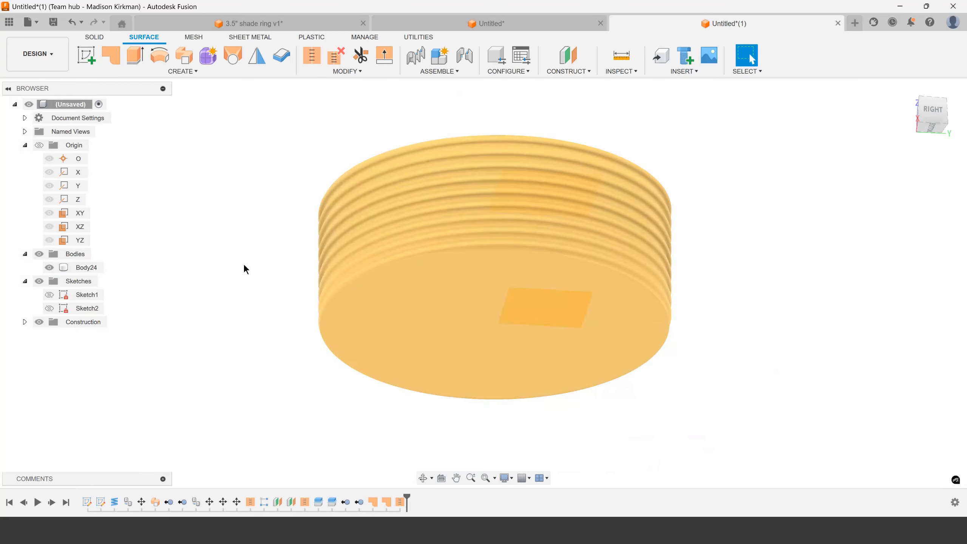
middle_click_drag(246, 268, 291, 294, "shift")
left_click(39, 322)
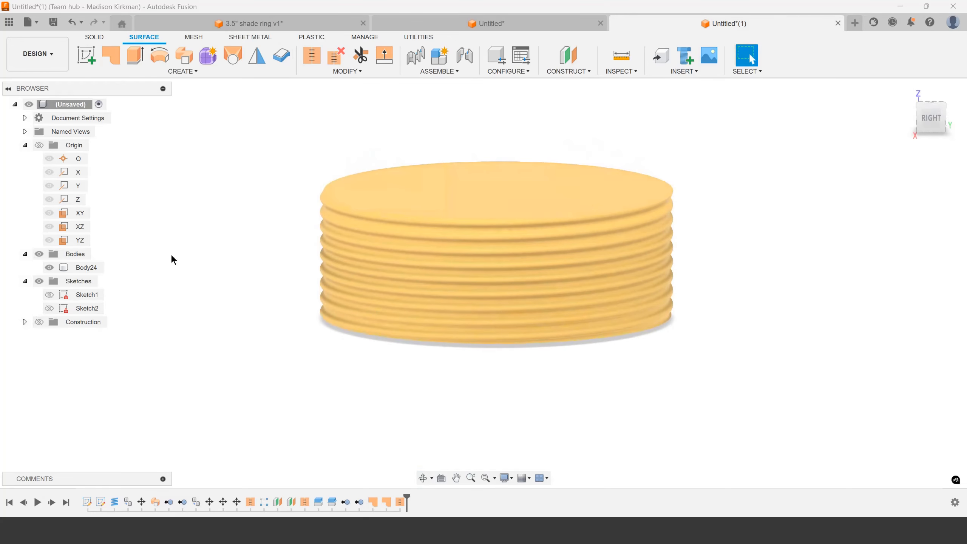
Examine the solid's thread profile along its side edges, from below and square-on from the right
scroll(656, 270, "up", 3)
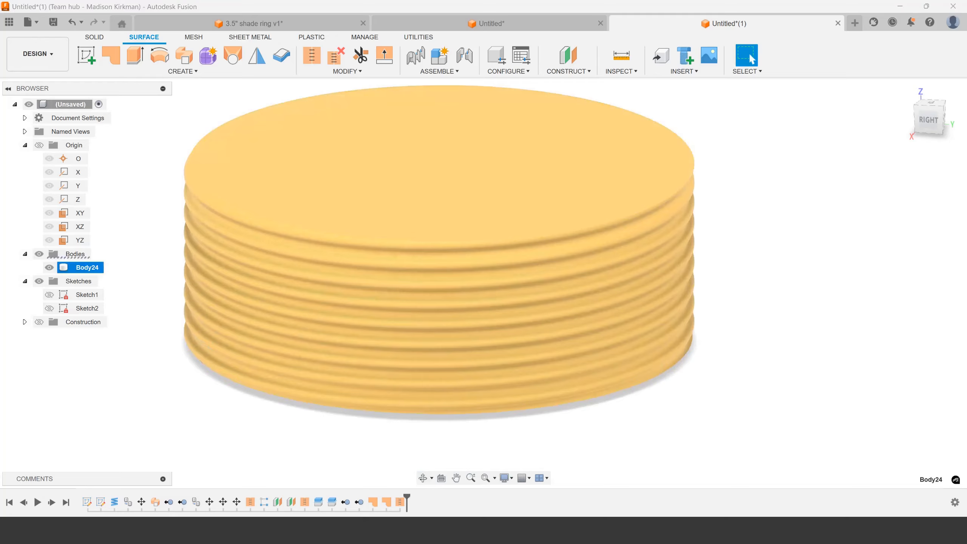
scroll(744, 298, "down", 2)
middle_click_drag(742, 297, 742, 275, "shift")
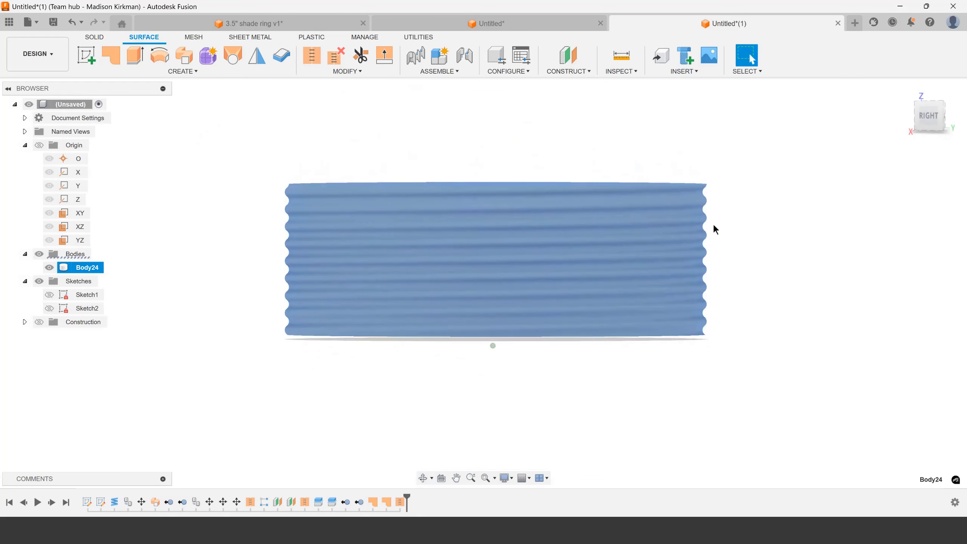
left_click(721, 302)
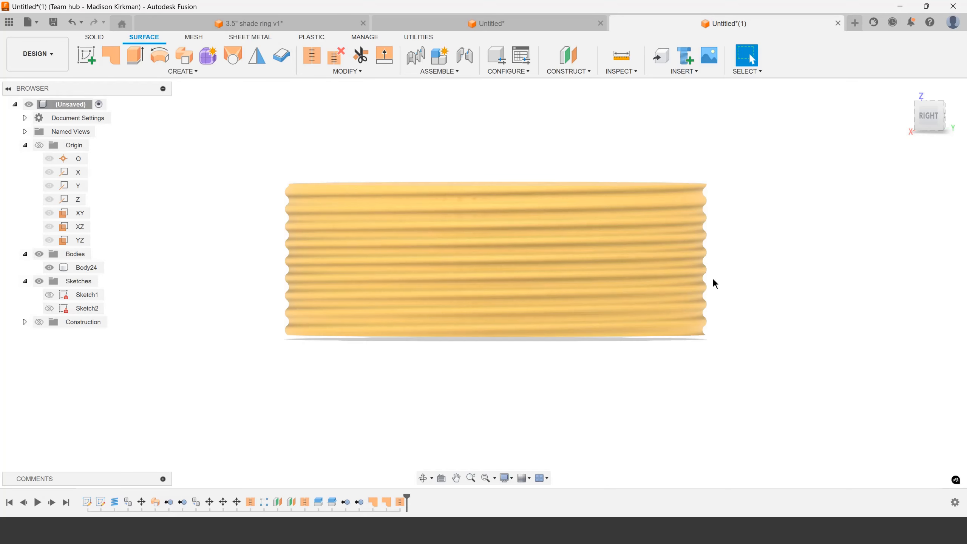
scroll(291, 302, "up", 3)
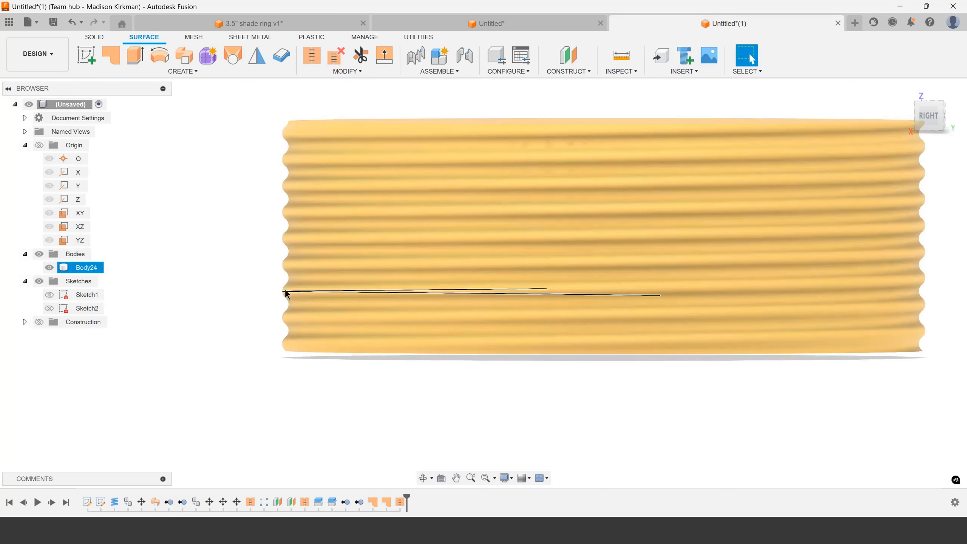
scroll(285, 293, "down", 2)
scroll(283, 207, "up", 3)
scroll(282, 206, "down", 5)
mouse_move(295, 233)
middle_mouse_down("shift")
mouse_move(303, 240)
mouse_move(304, 227)
middle_mouse_up("shift")
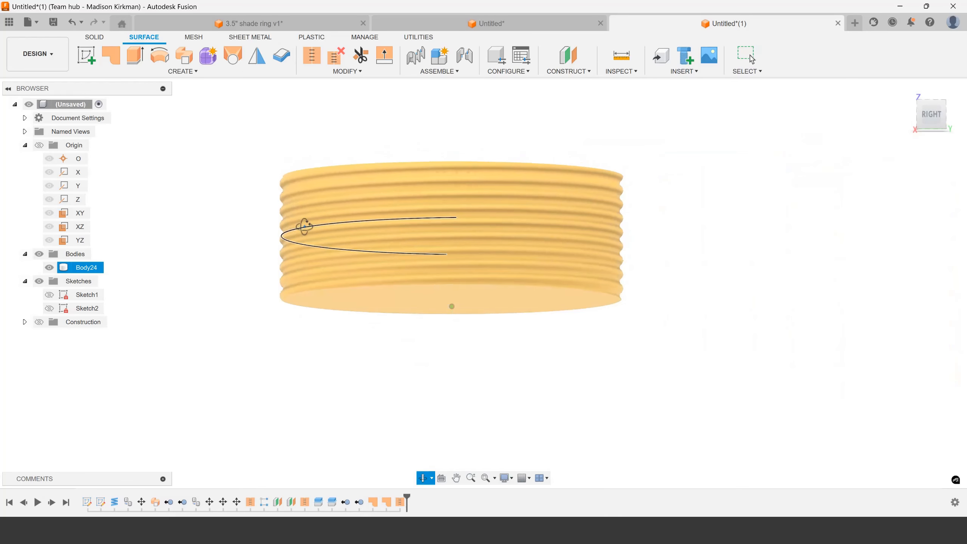
scroll(575, 256, "up", 5)
scroll(670, 283, "down", 4)
scroll(571, 248, "up", 4)
scroll(569, 251, "down", 3)
scroll(453, 241, "up", 5)
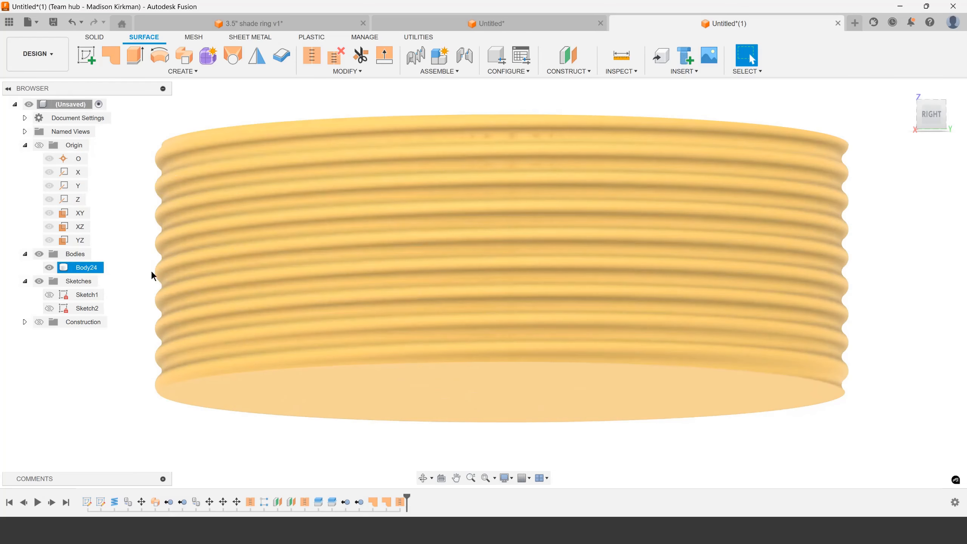
scroll(163, 274, "down", 3)
scroll(271, 273, "up", 3)
scroll(345, 282, "down", 3)
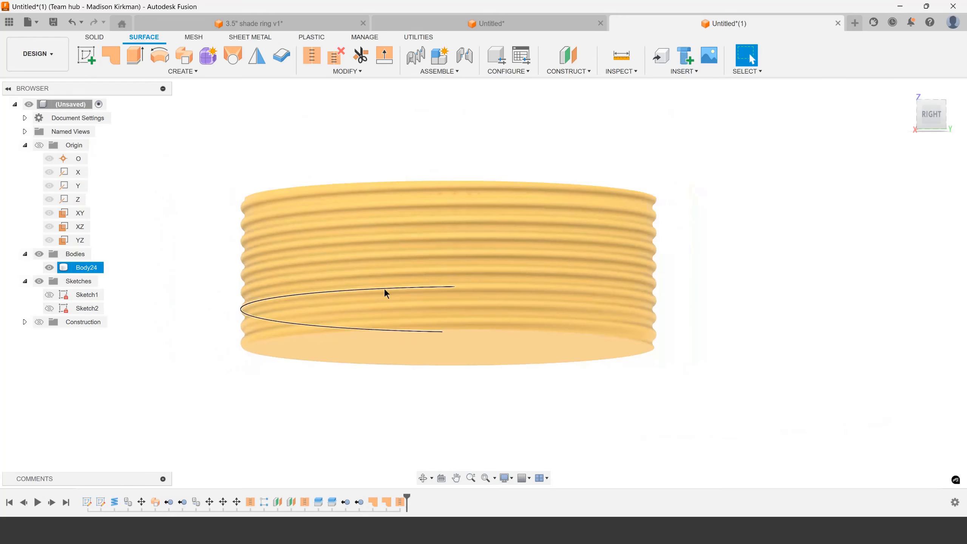
middle_click_drag(383, 289, 391, 302, "shift")
left_click(929, 119)
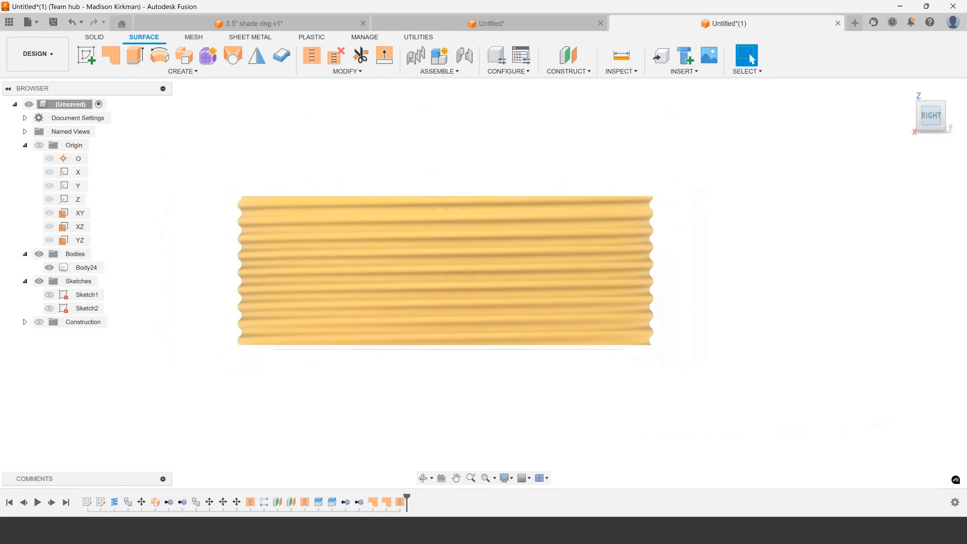
scroll(372, 276, "up", 3)
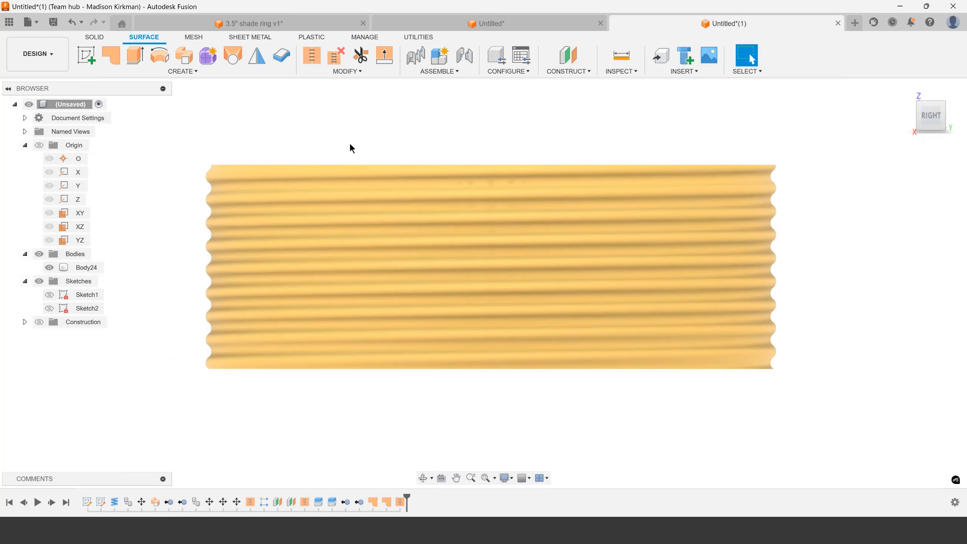